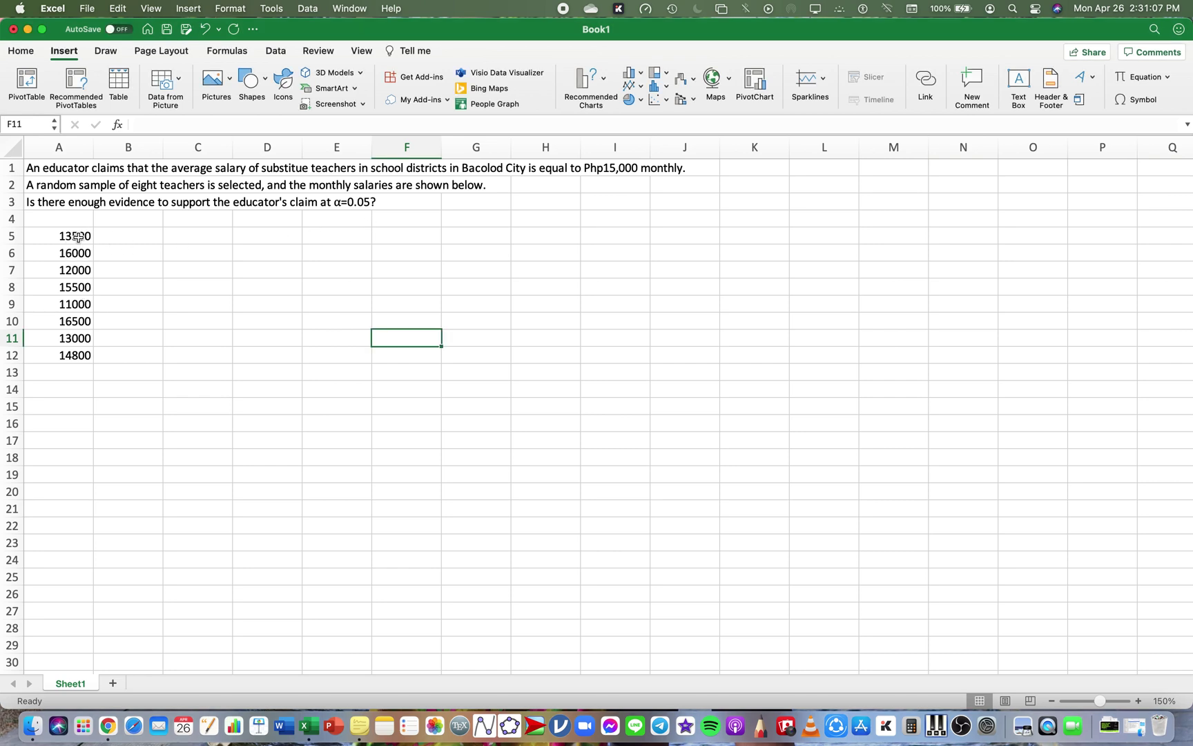
# - Type the heading 'Step 1:' in cell A14
pyautogui.click(78, 237)
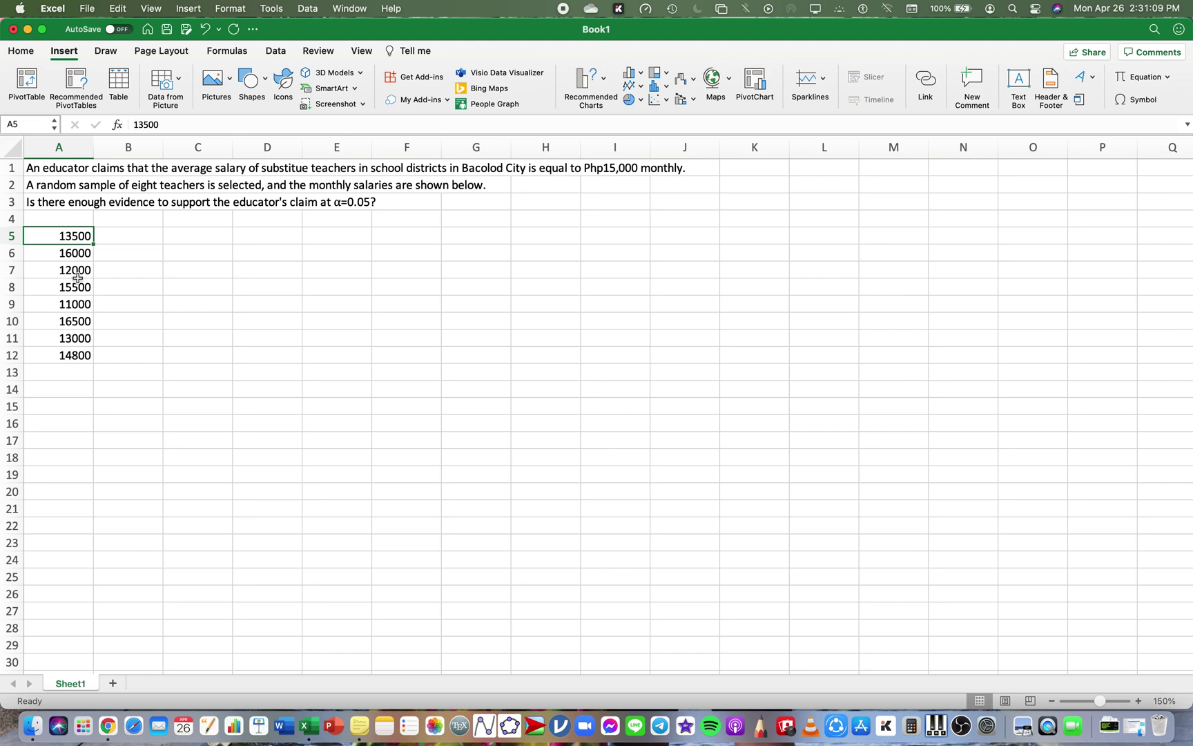
pyautogui.click(71, 387)
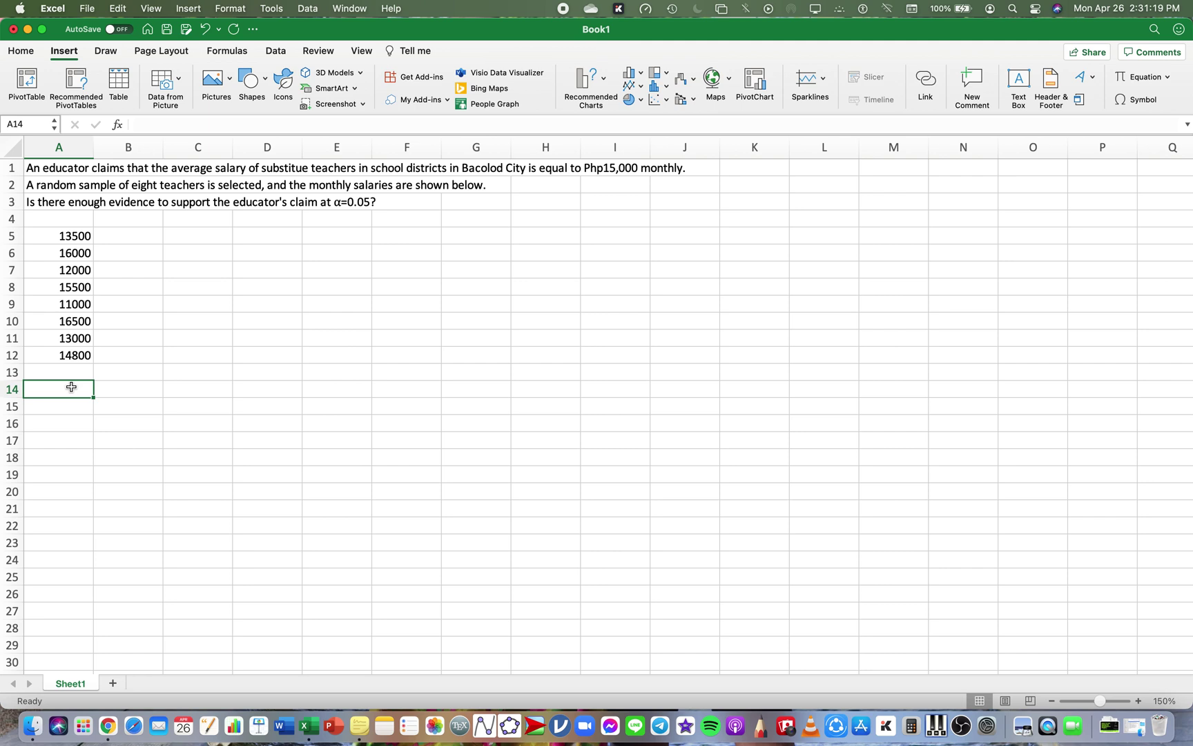
pyautogui.write('Step 1')
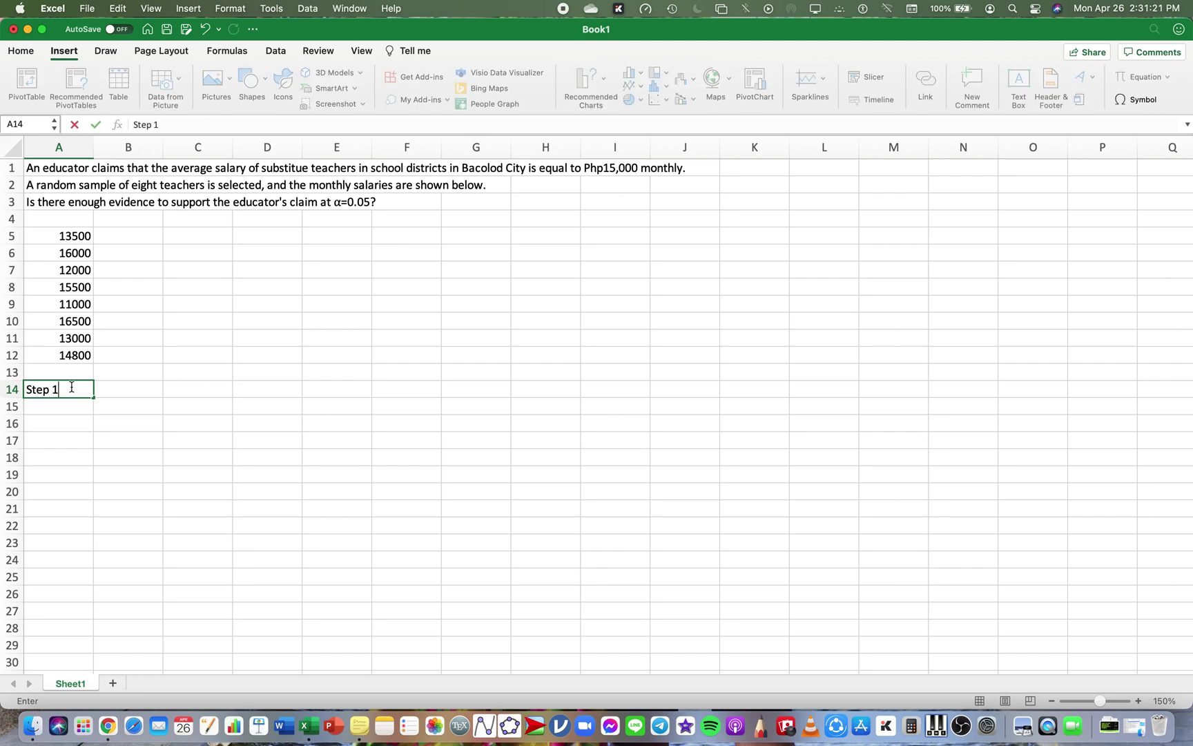
pyautogui.write(':')
pyautogui.press('Tab')
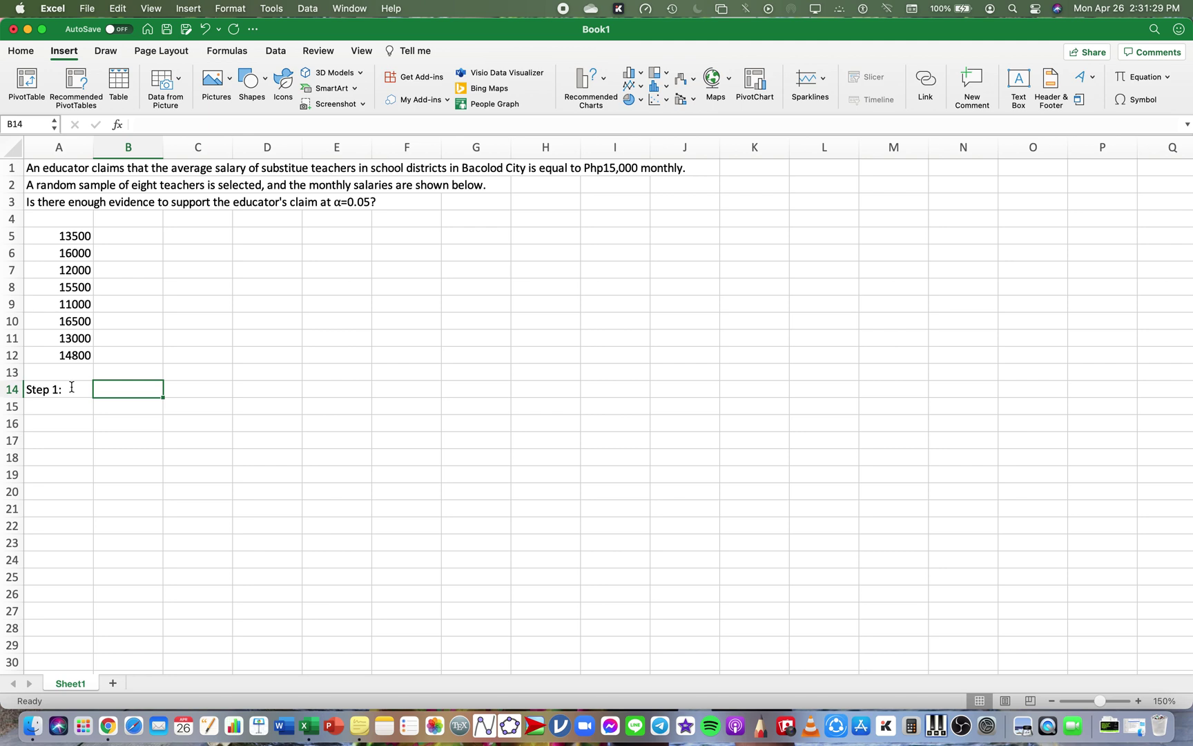
# - Label cell A15 'Ho:' for the null hypothesis, correcting the mistyped H0
pyautogui.press('Down')
pyautogui.press('Left')
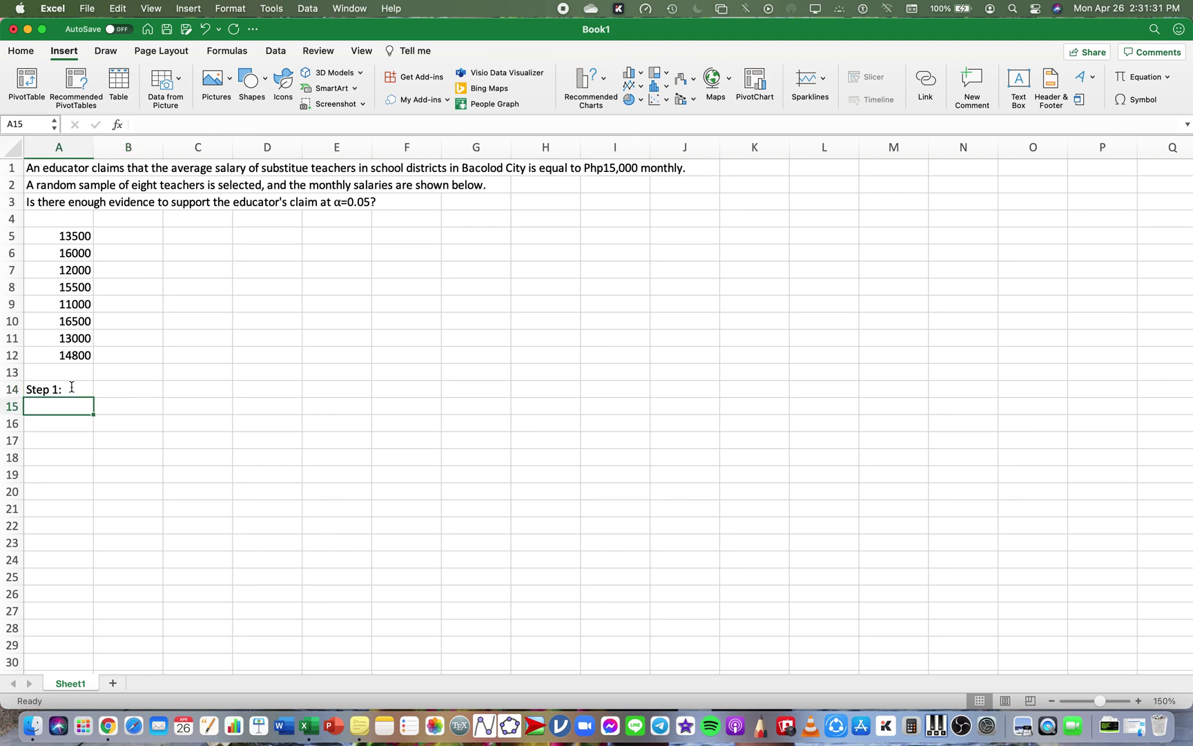
pyautogui.write('H0')
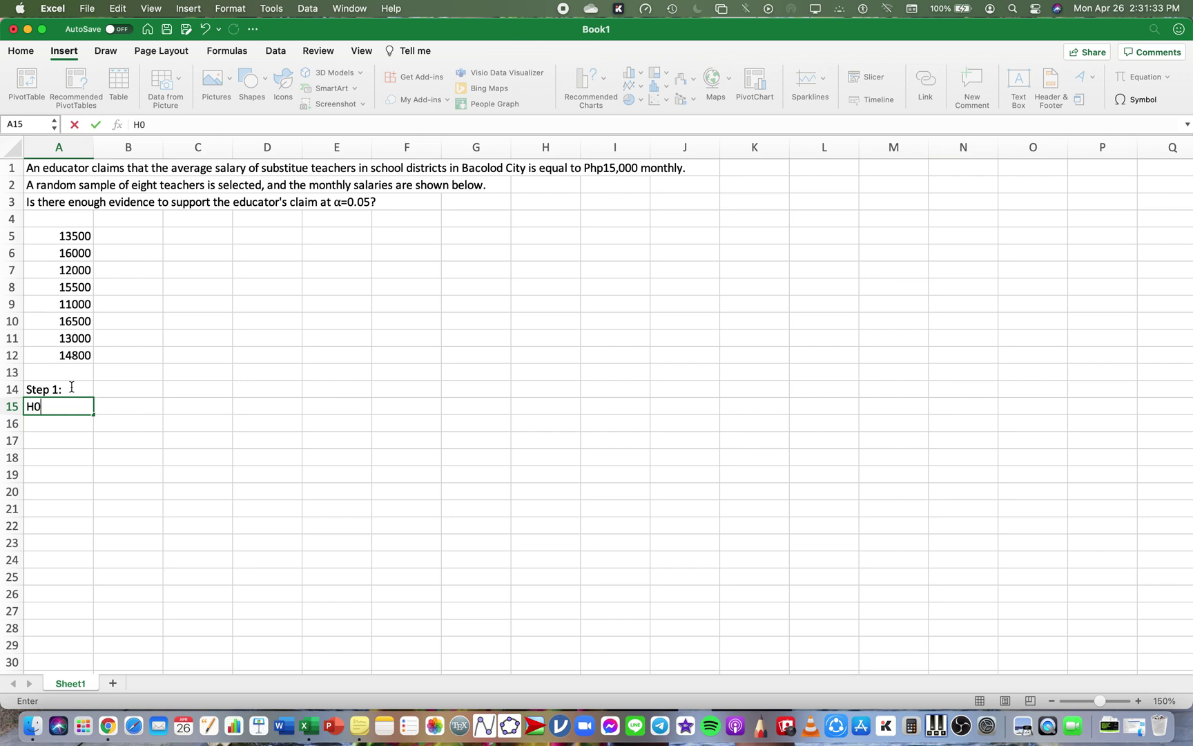
pyautogui.press('BackSpace')
pyautogui.write('o:')
# - Search the Emoji & Symbols picker for sigma, then mu, and dismiss it without inserting
pyautogui.press('ctrl+super+space')
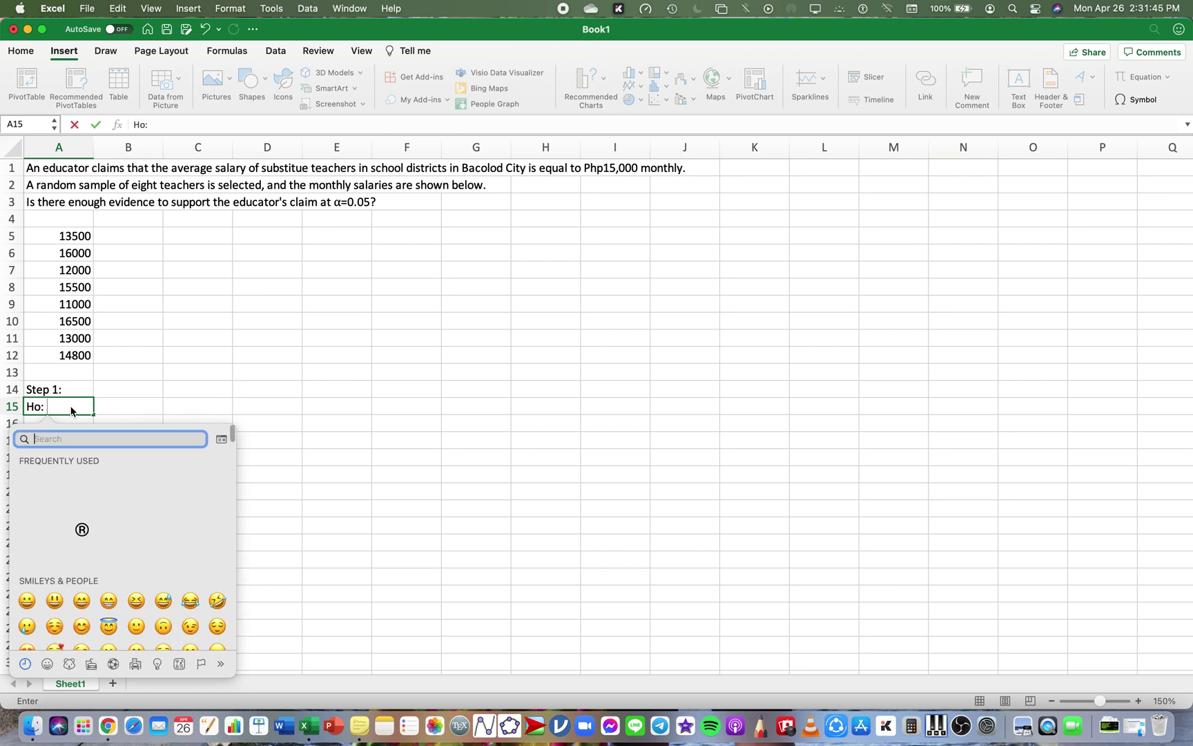
pyautogui.write('si')
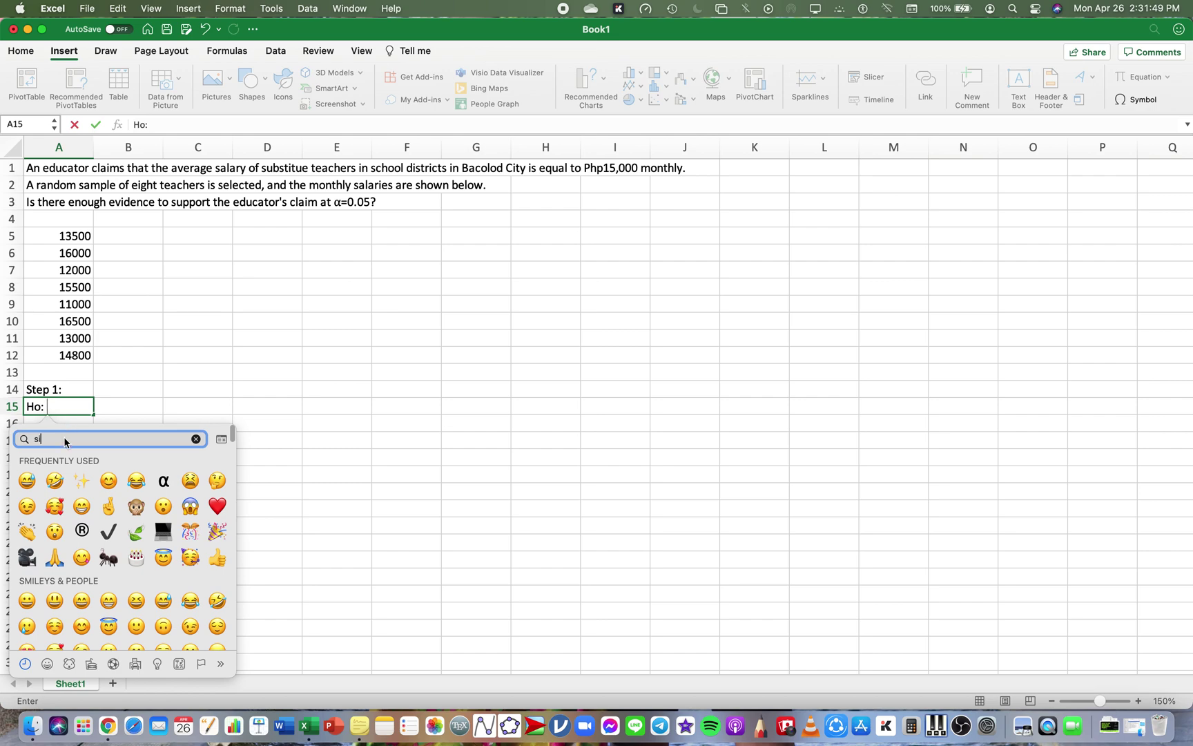
pyautogui.write('gma')
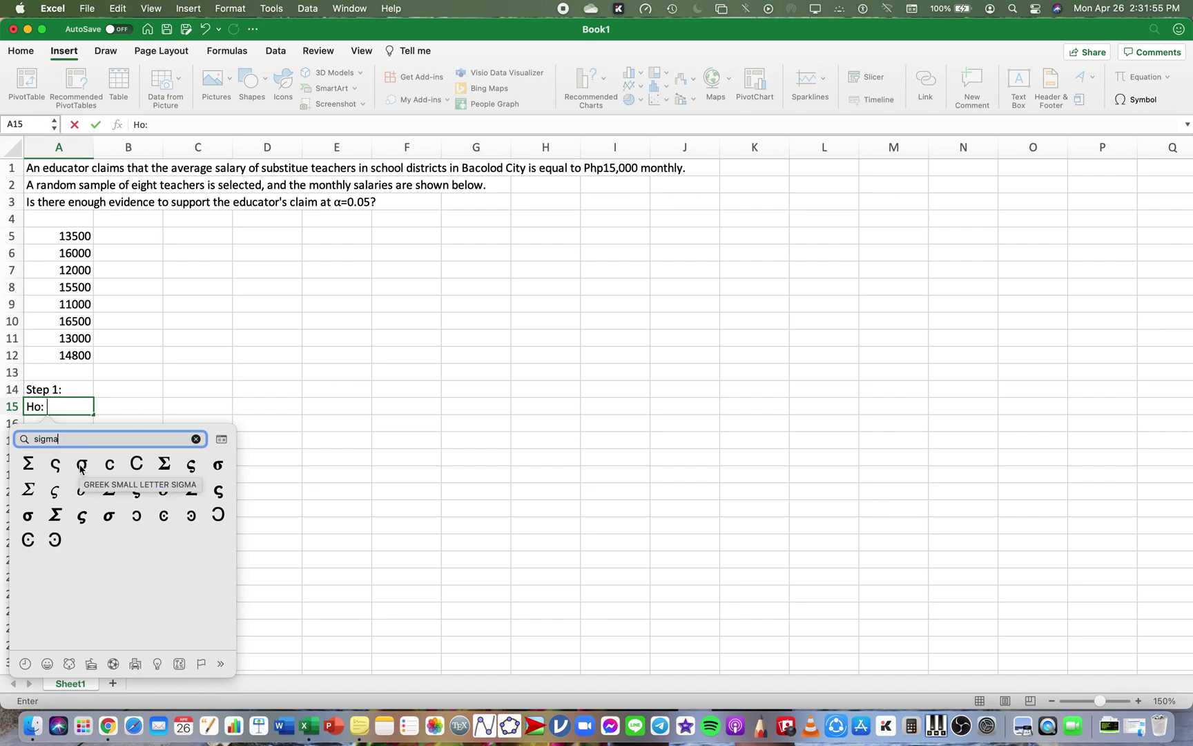
pyautogui.press('BackSpace')
pyautogui.press('BackSpace')
pyautogui.press('BackSpace')
pyautogui.press('BackSpace')
pyautogui.press('BackSpace')
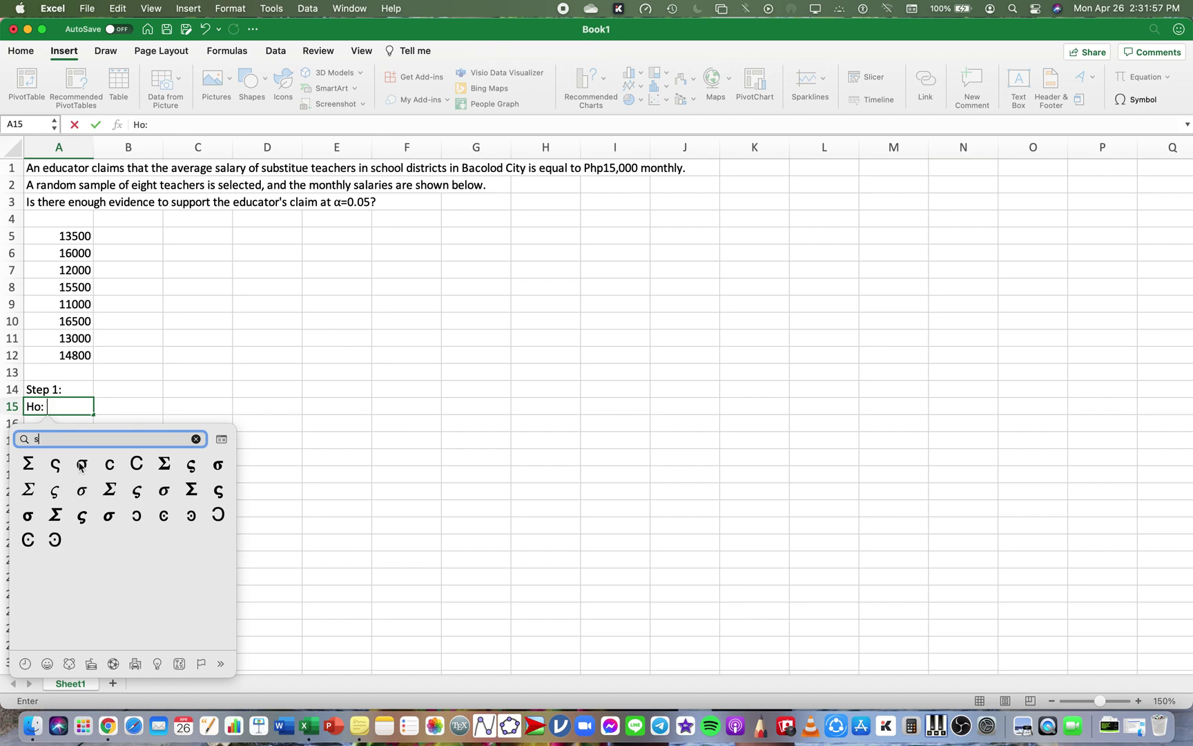
pyautogui.write('mu')
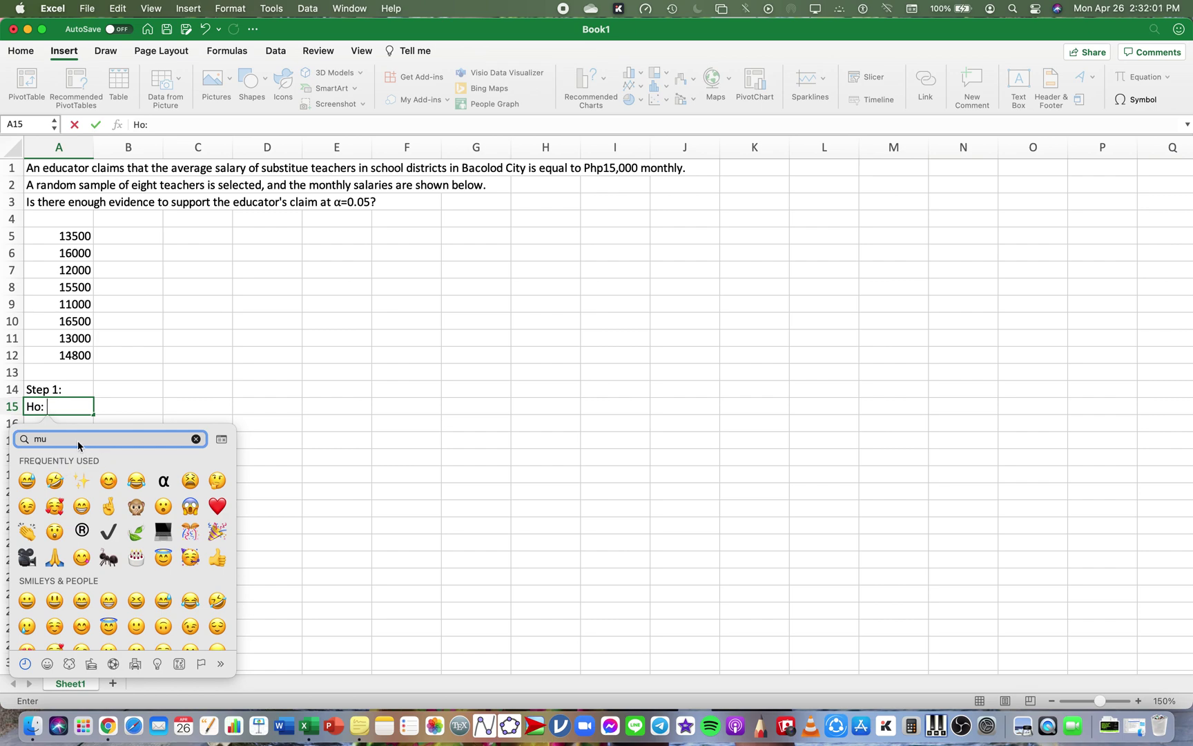
pyautogui.press('Escape')
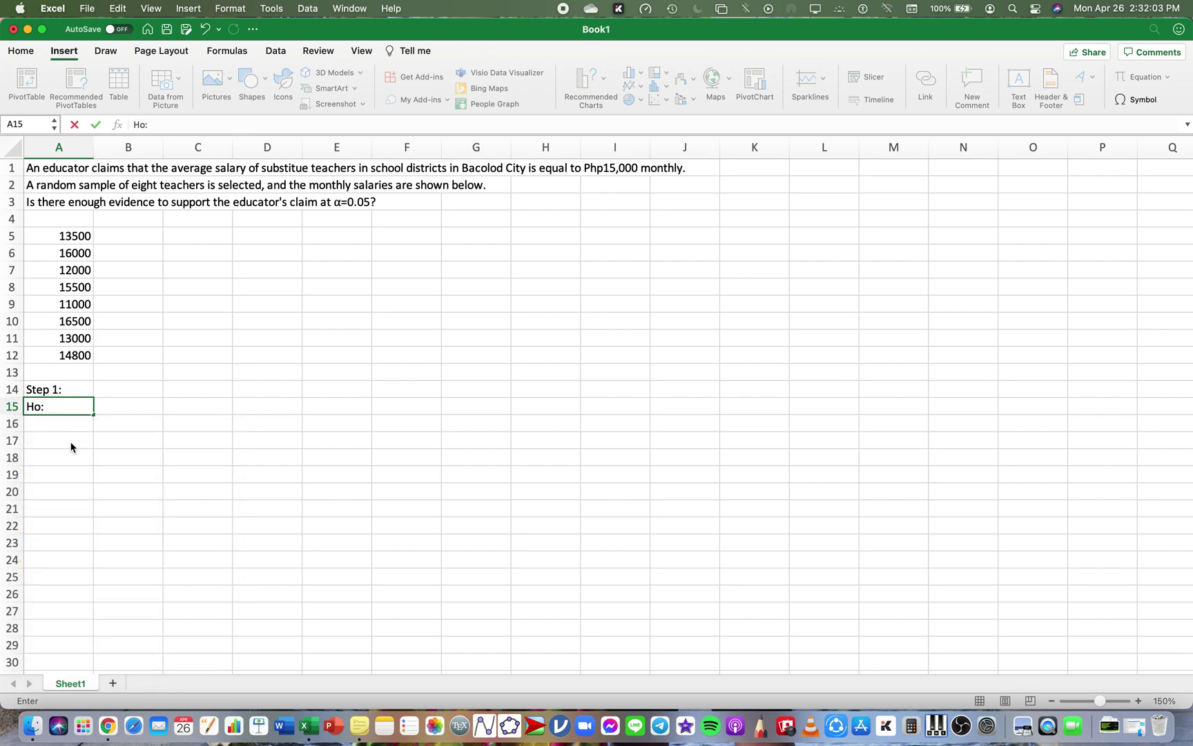
# - Insert the Greek letter μ after 'Ho:' in A15 and type '=15000'
pyautogui.doubleClick(72, 405)
pyautogui.press('ctrl+super+space')
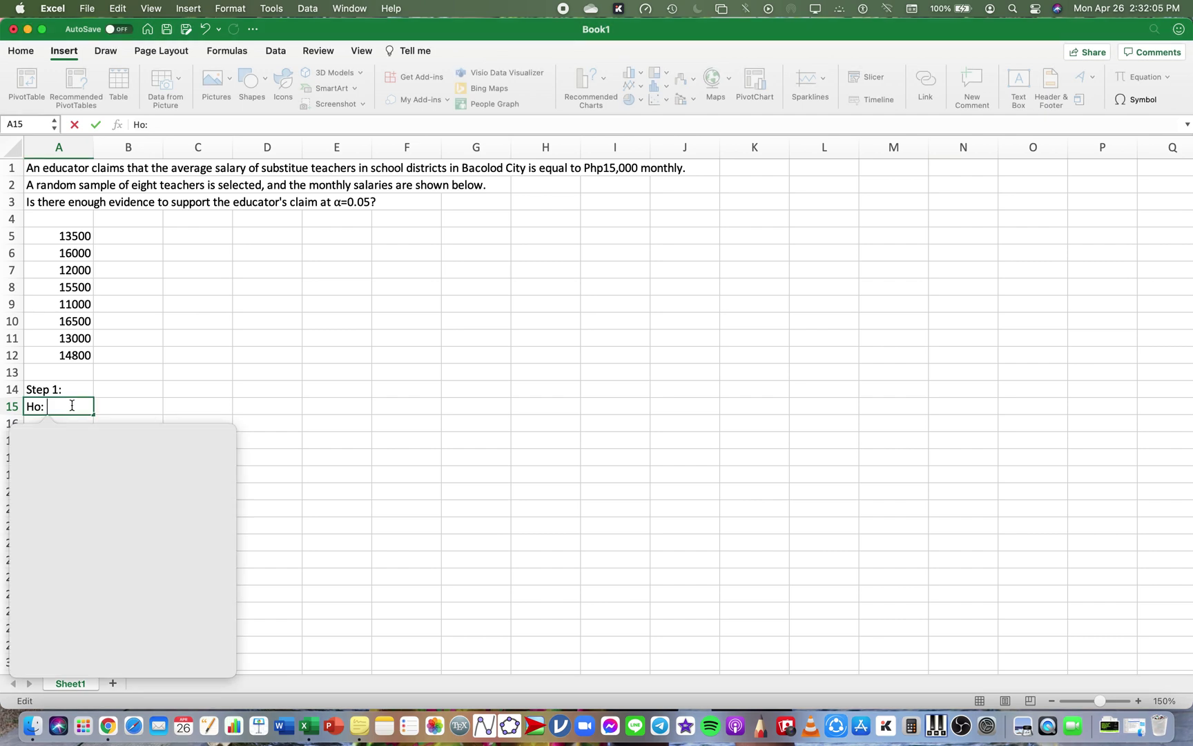
pyautogui.press('Escape')
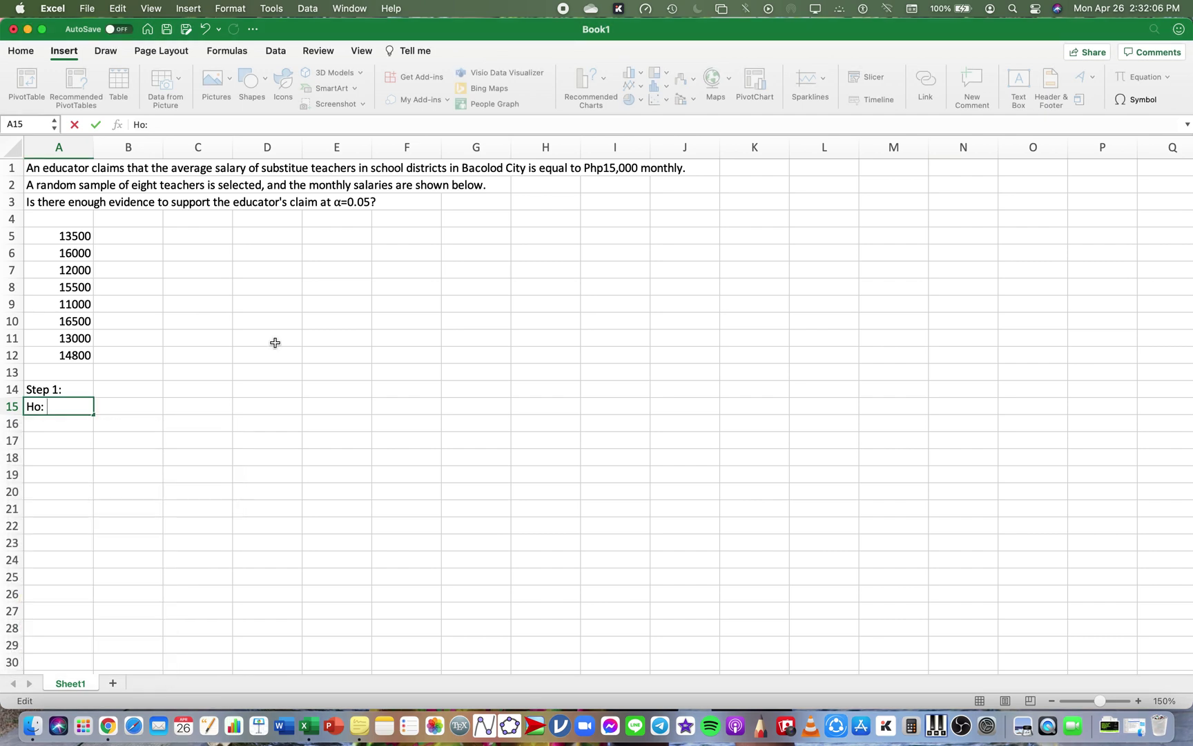
pyautogui.click(1143, 100)
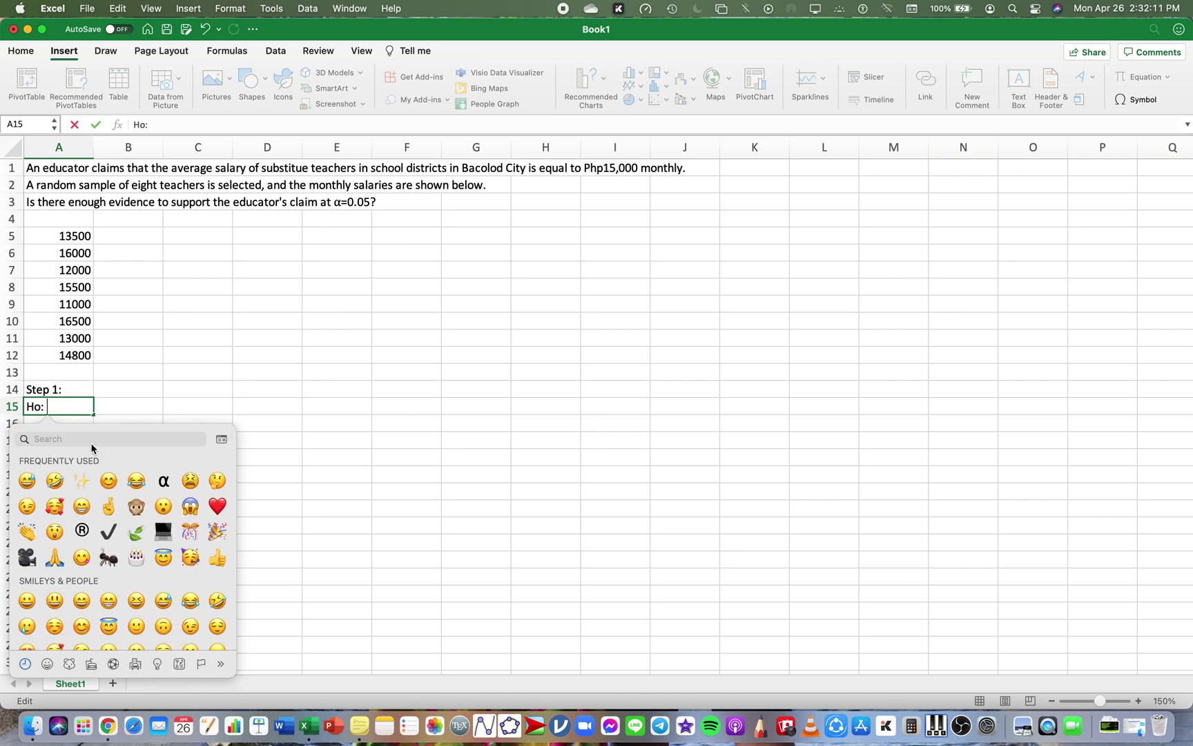
pyautogui.click(55, 442)
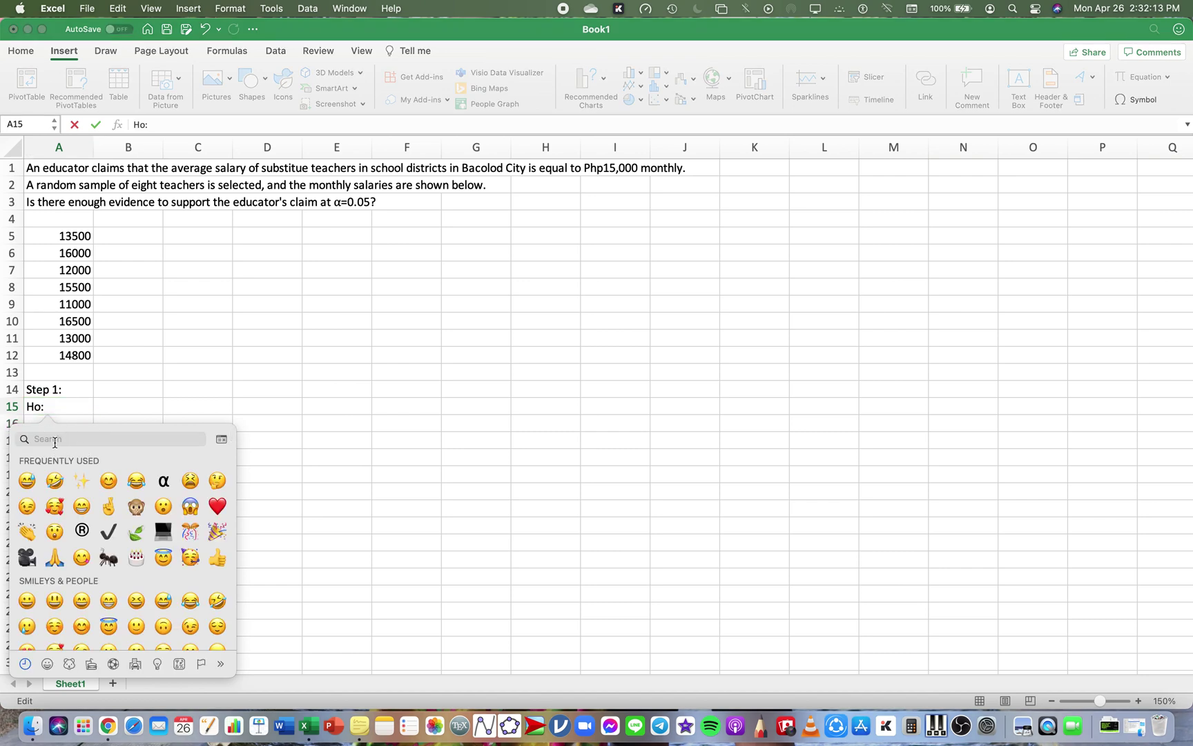
pyautogui.write('mu')
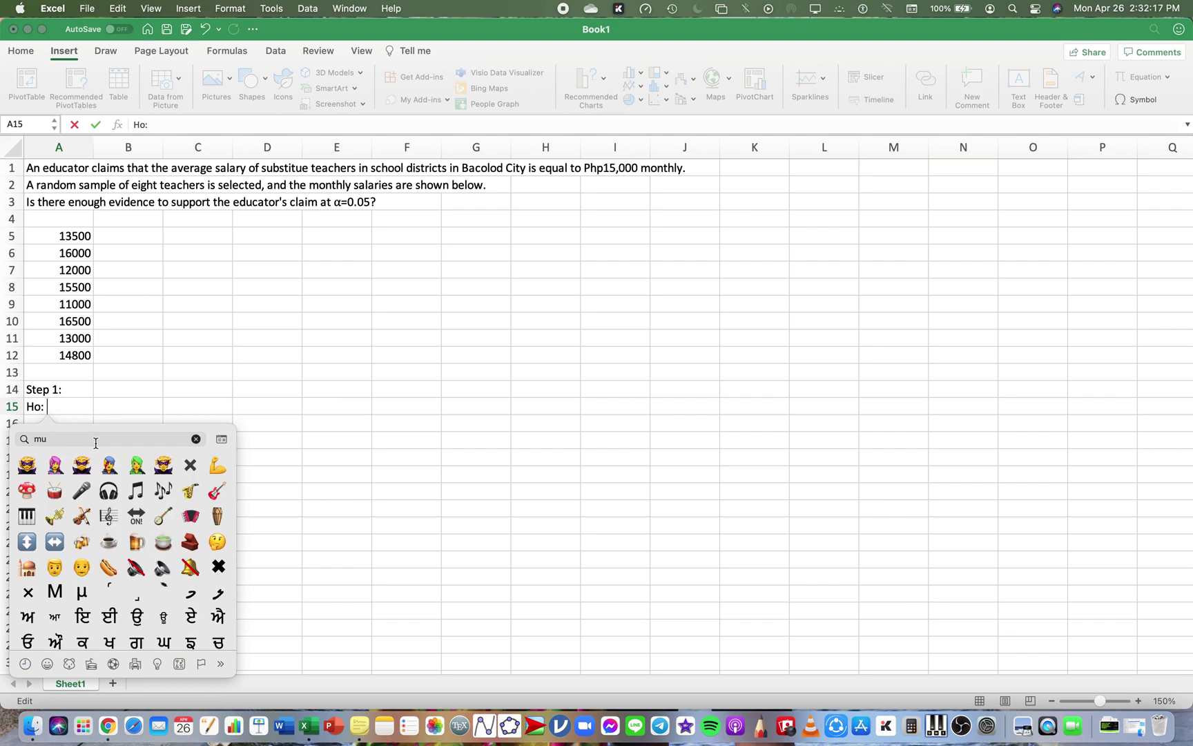
pyautogui.scroll(-2, 111, 561)
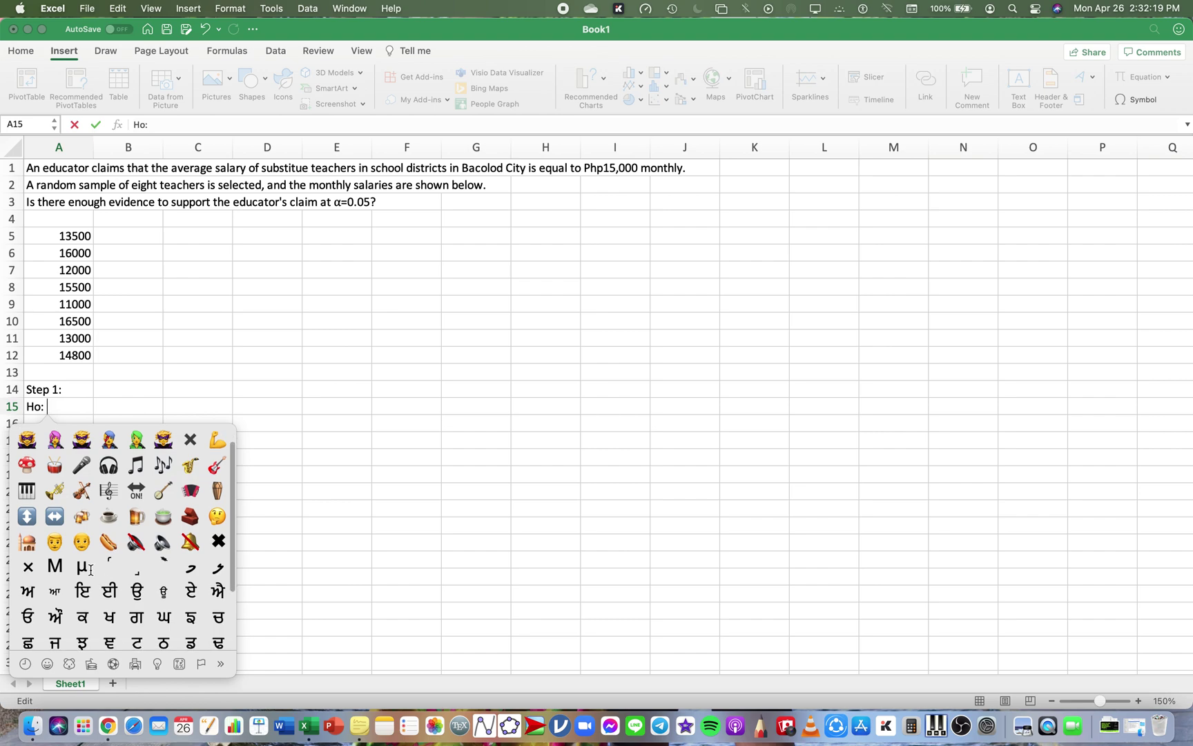
pyautogui.click(83, 566)
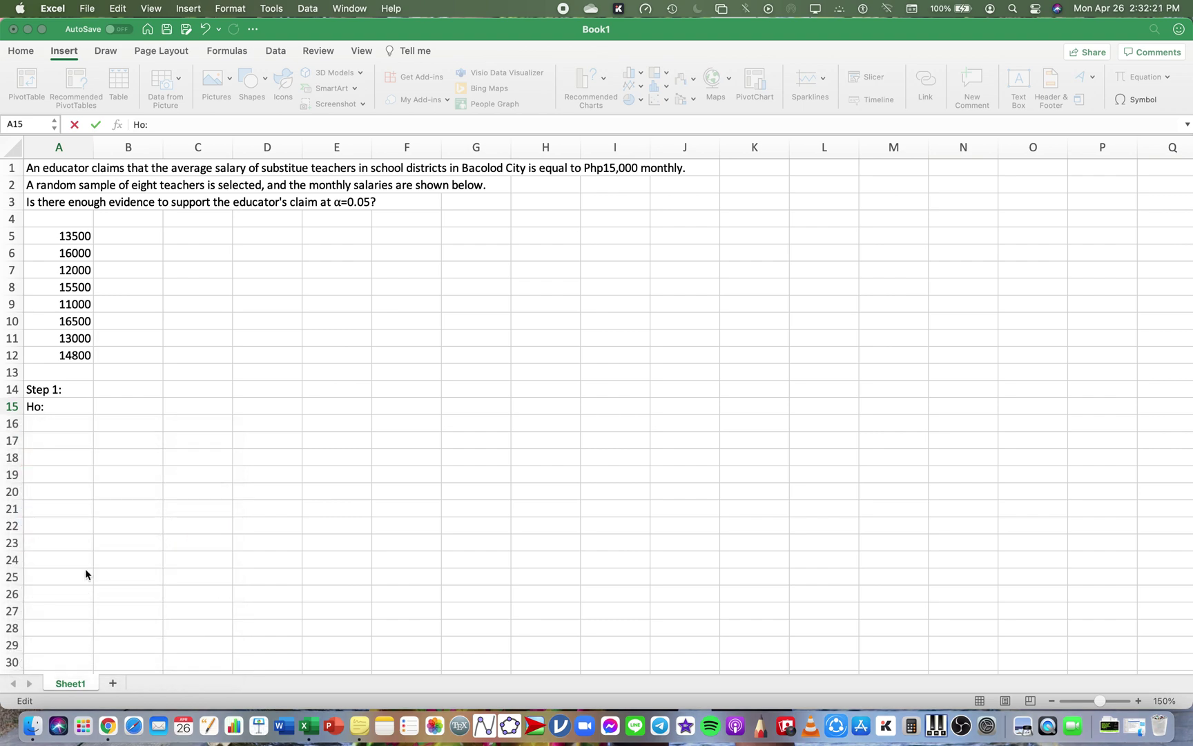
pyautogui.write('=')
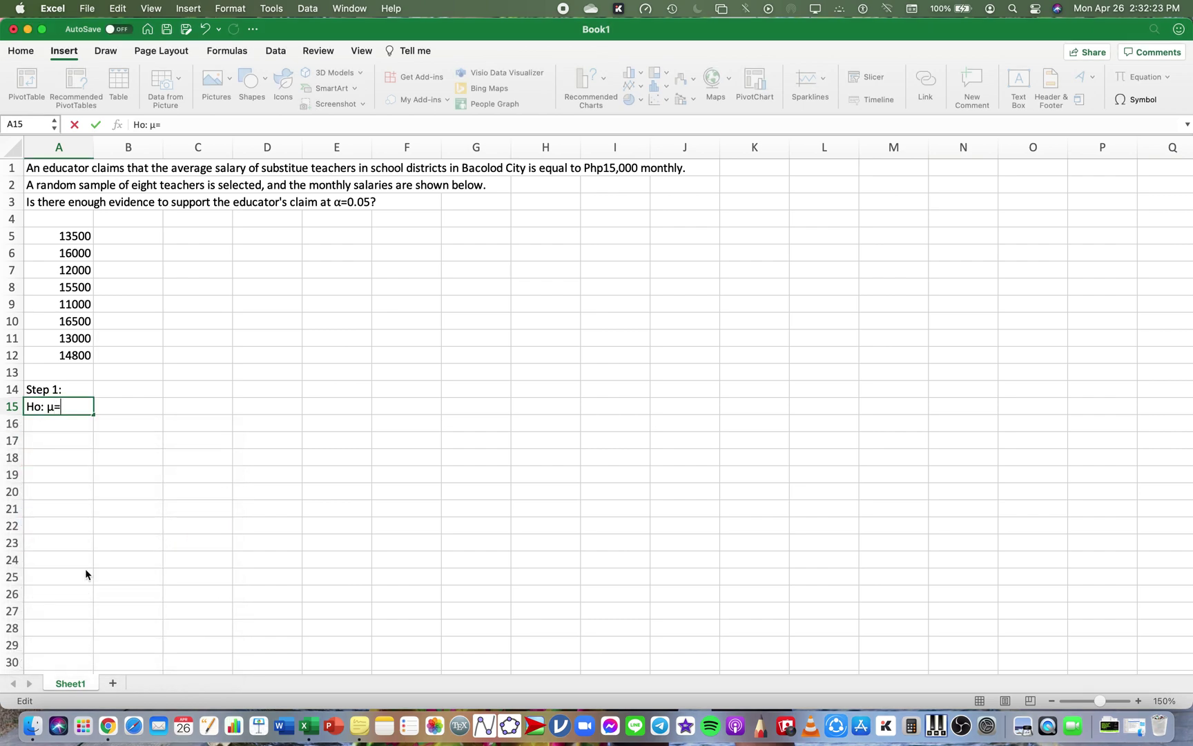
pyautogui.write('15000')
# - Commit 'Ho: μ=15000' and fix 'substitue' to 'substitute' in the row 1 claim
pyautogui.press('Return')
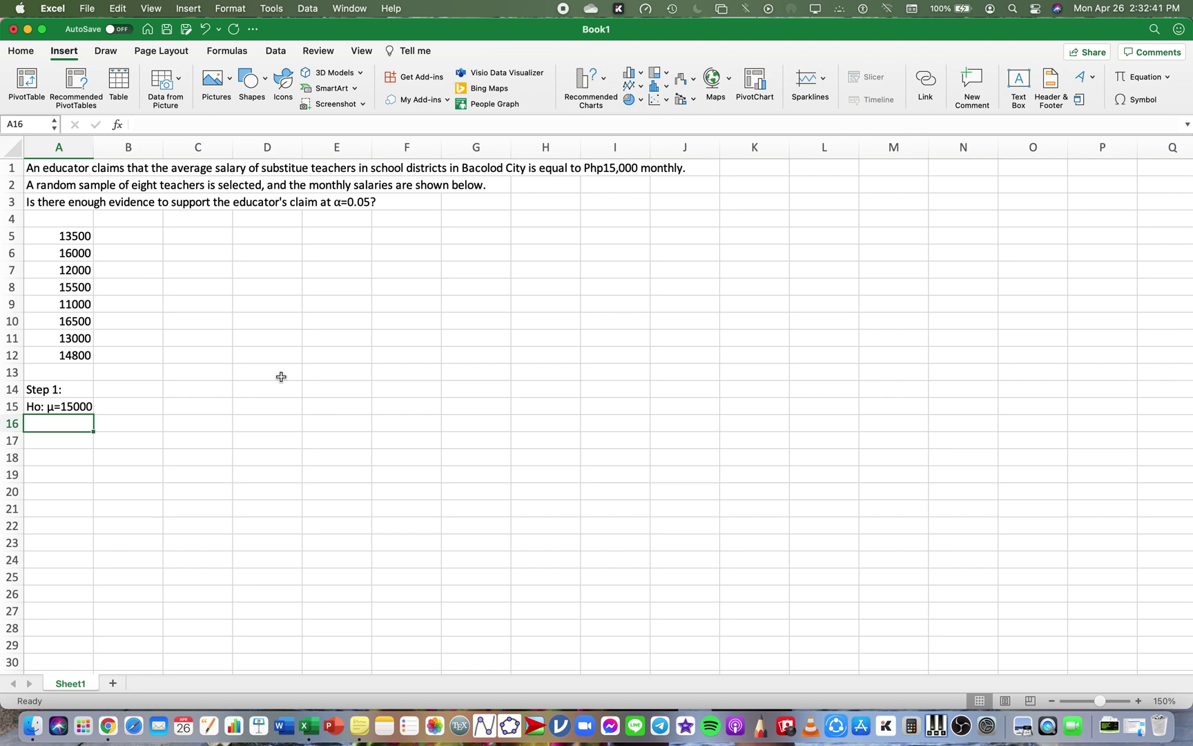
pyautogui.click(301, 170)
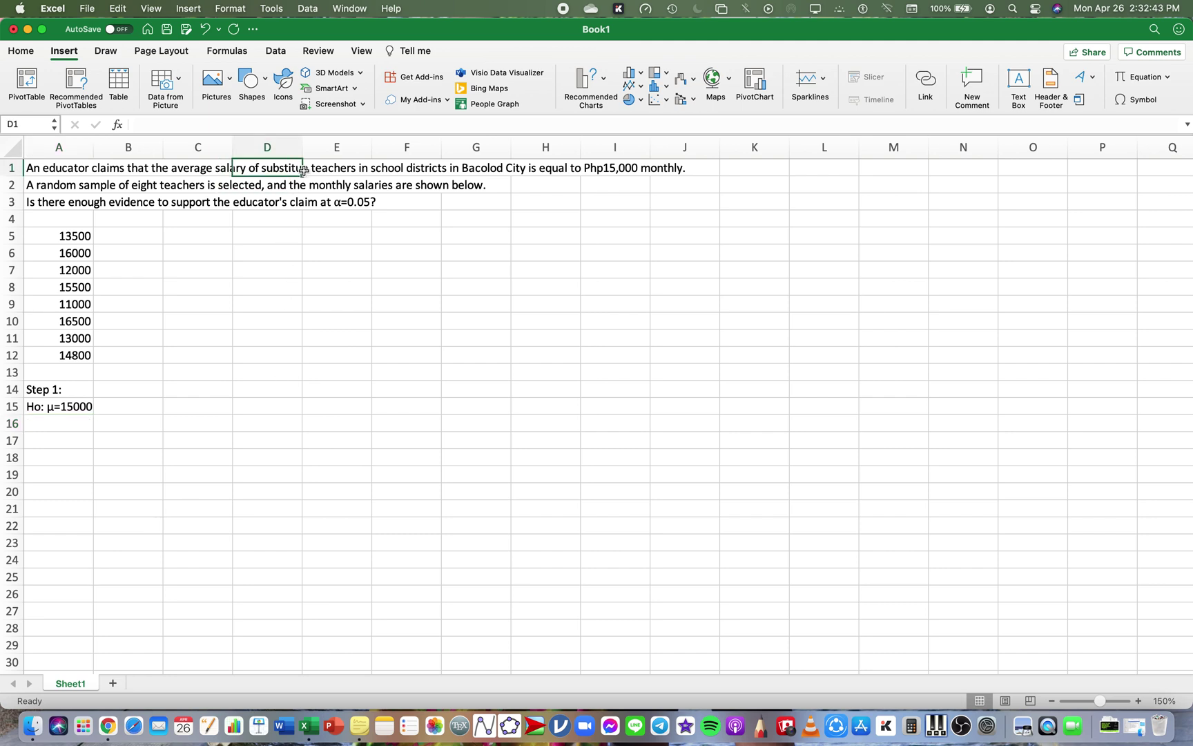
pyautogui.click(69, 168)
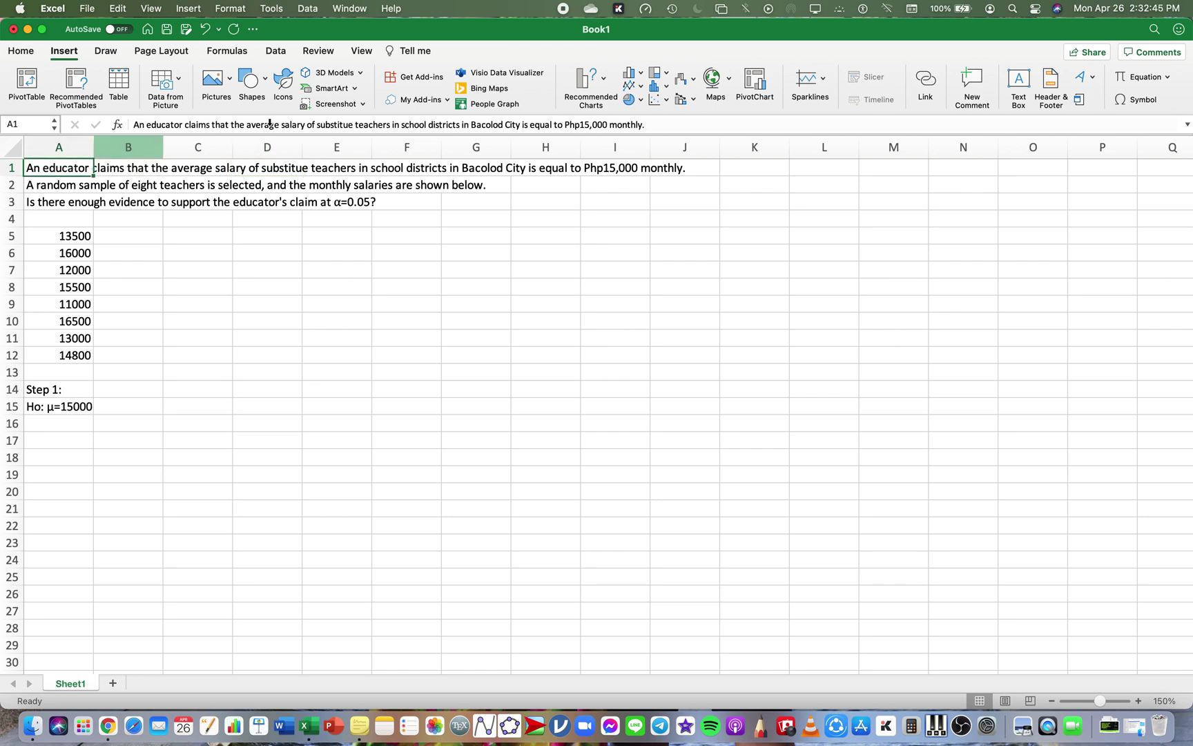
pyautogui.click(348, 127)
pyautogui.write('t')
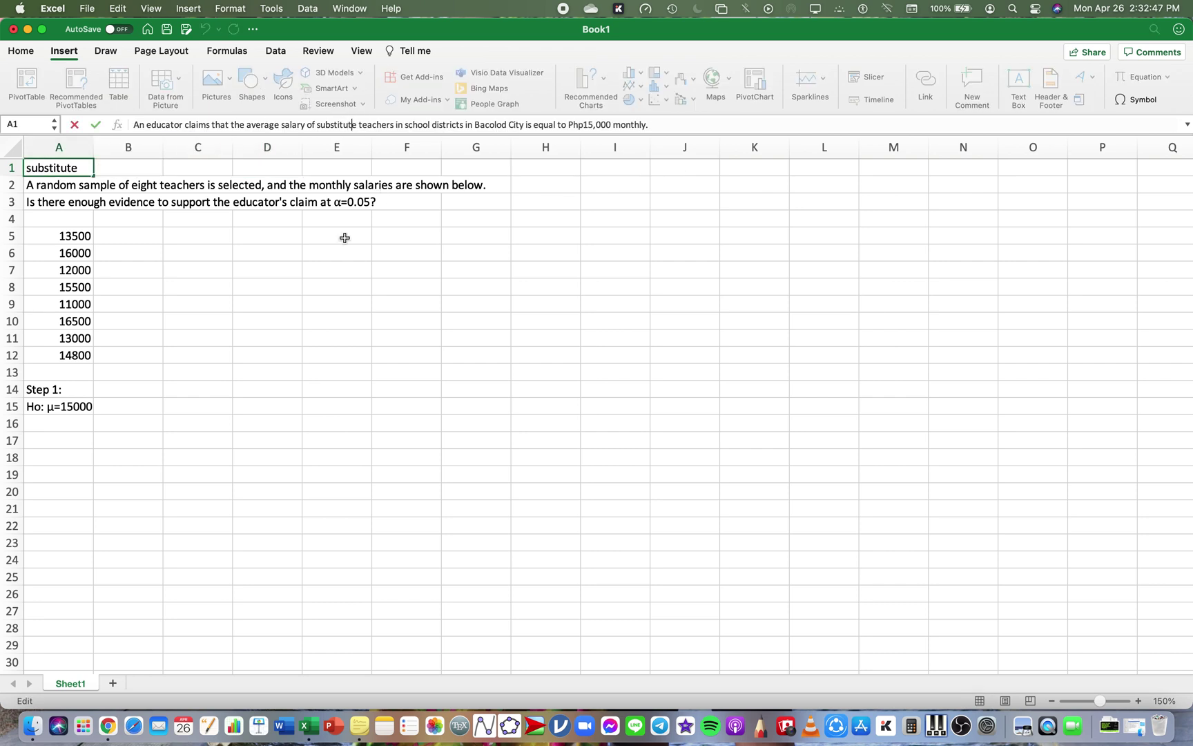
pyautogui.click(161, 371)
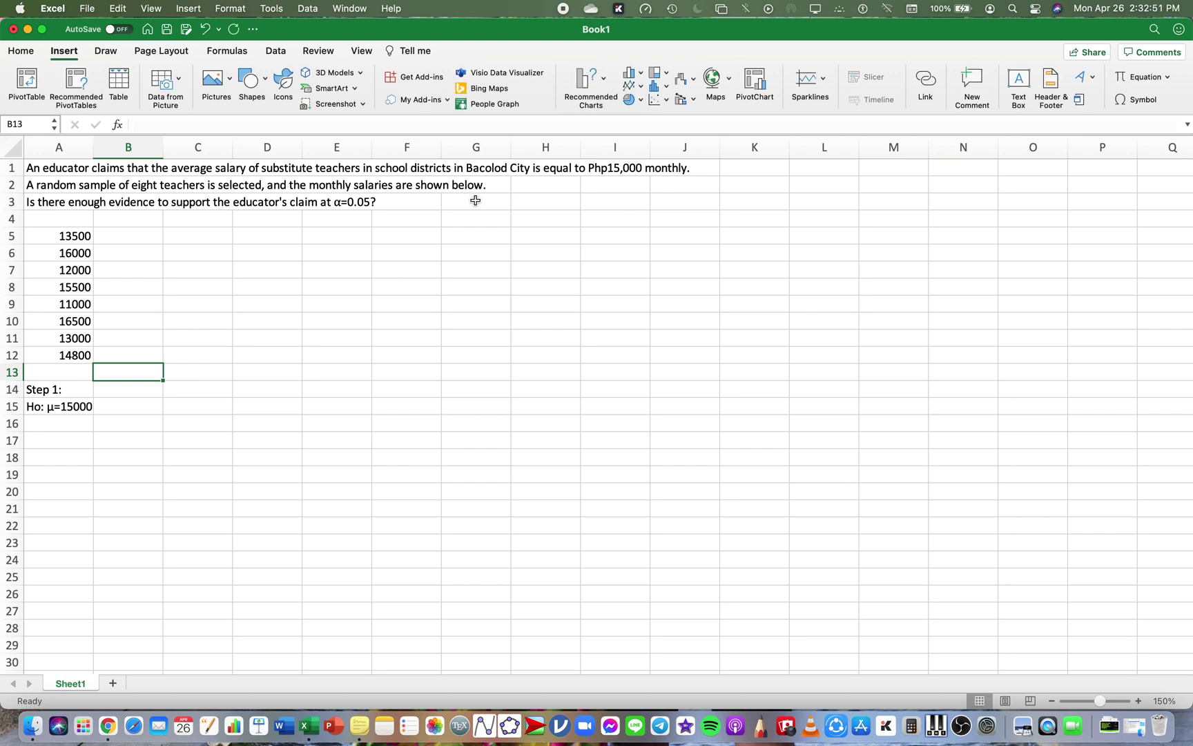
# - Type 'H1:' in A16 and copy the μ symbol from the null hypothesis in A15
pyautogui.click(63, 418)
pyautogui.write('H1')
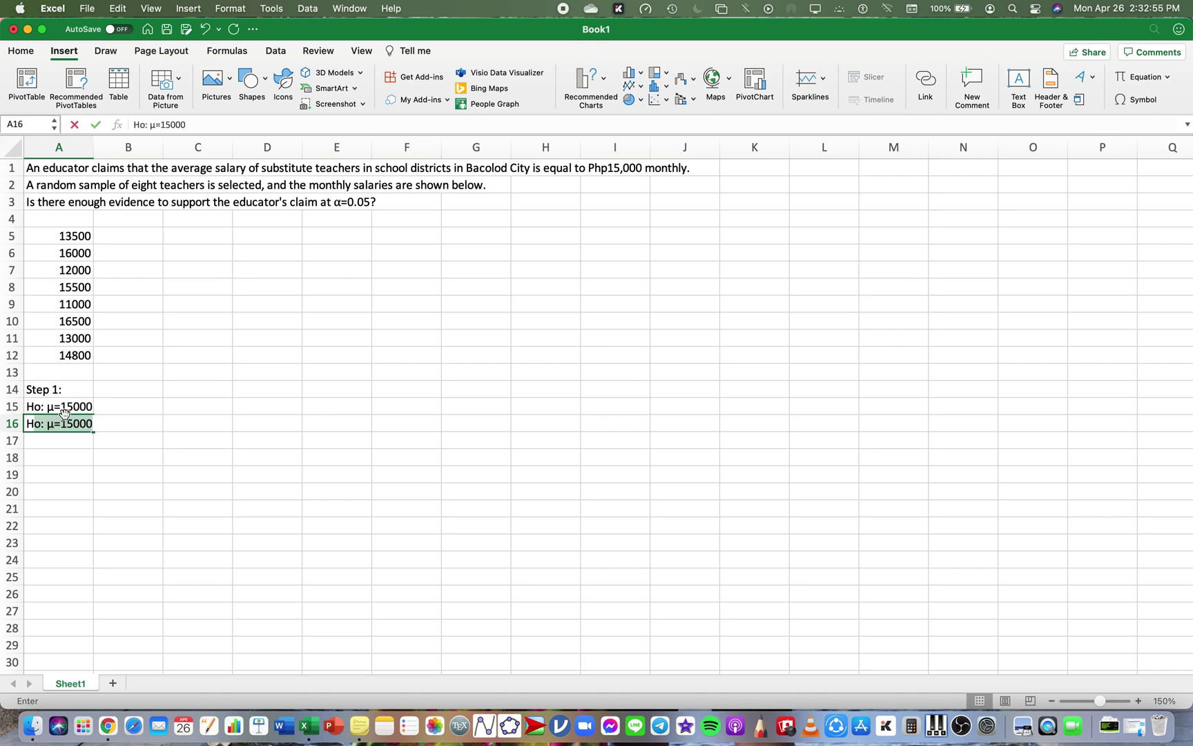
pyautogui.write(':')
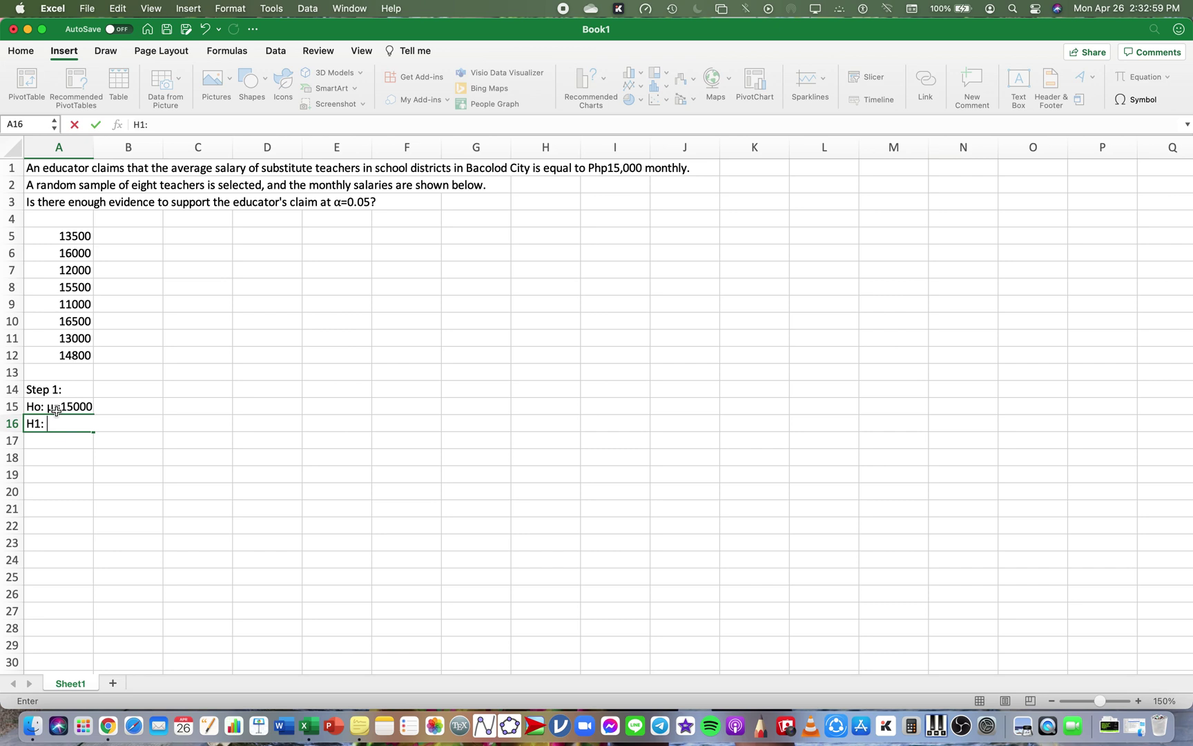
pyautogui.click(60, 408)
pyautogui.doubleClick(53, 408)
pyautogui.press('super+c')
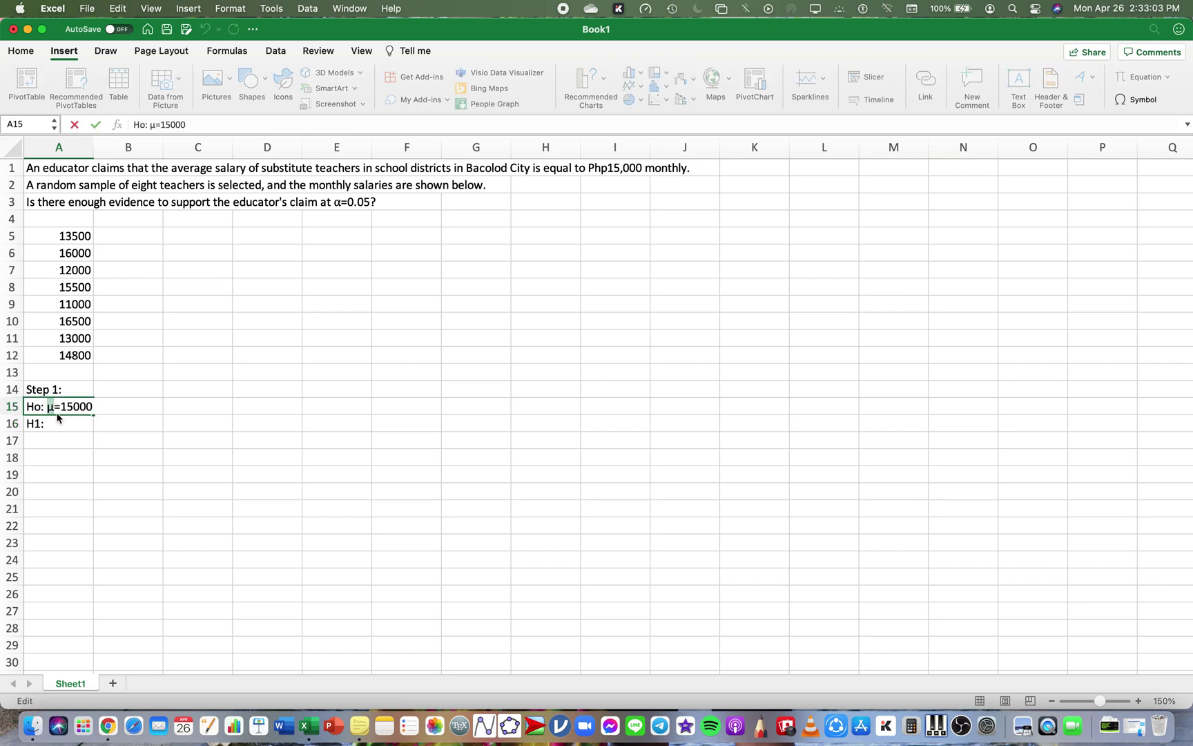
pyautogui.click(60, 422)
pyautogui.press('super+v')
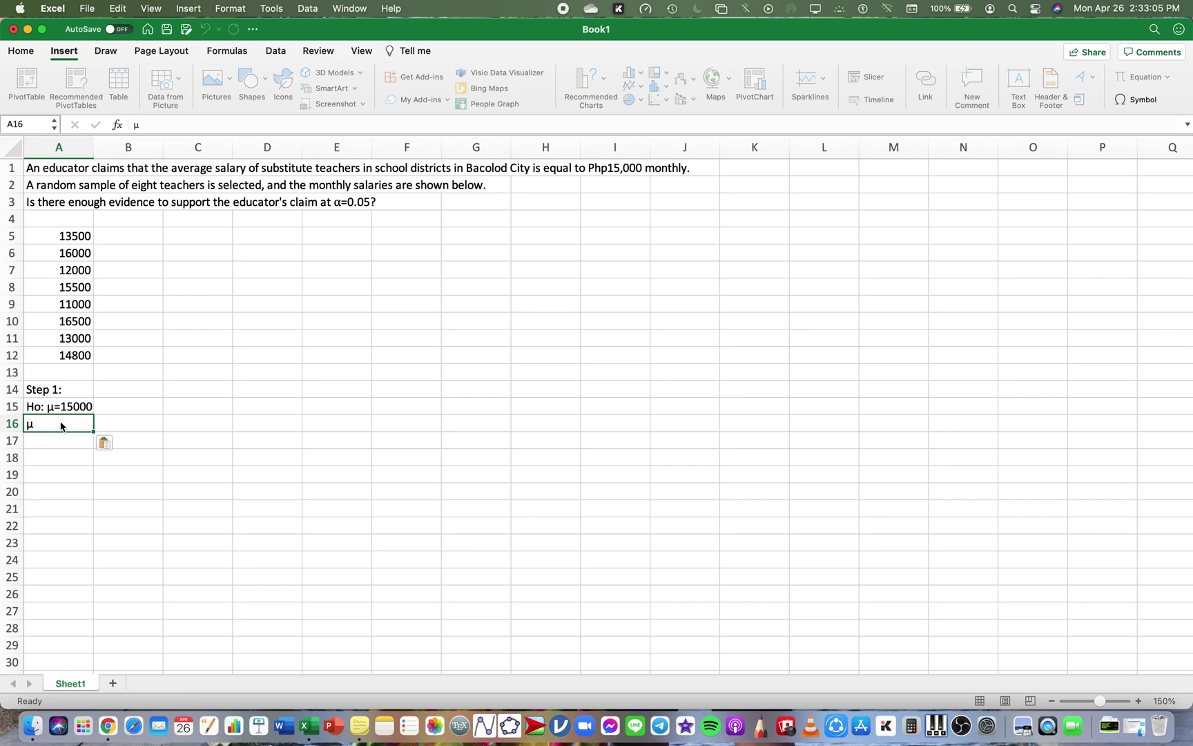
pyautogui.press('super+z')
# - Complete A16 as 'H1: μ≠15000' by pasting μ and adding ≠15000
pyautogui.doubleClick(60, 425)
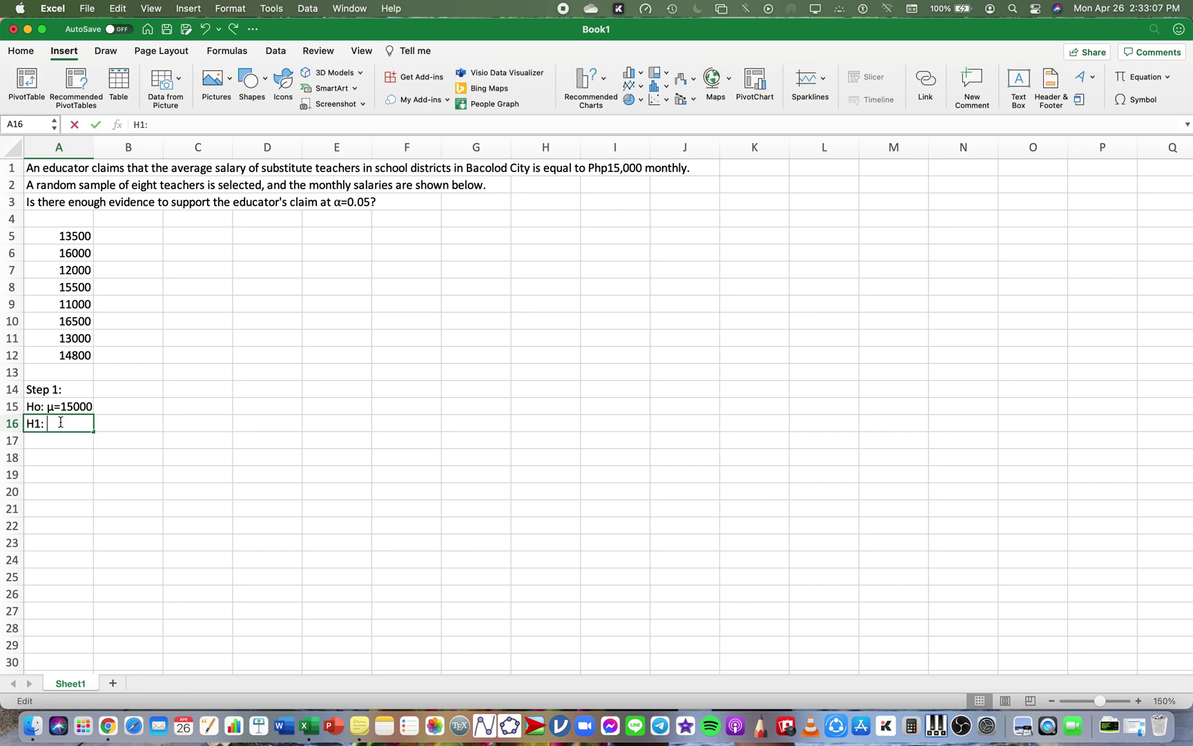
pyautogui.press('super+v')
pyautogui.write('≠')
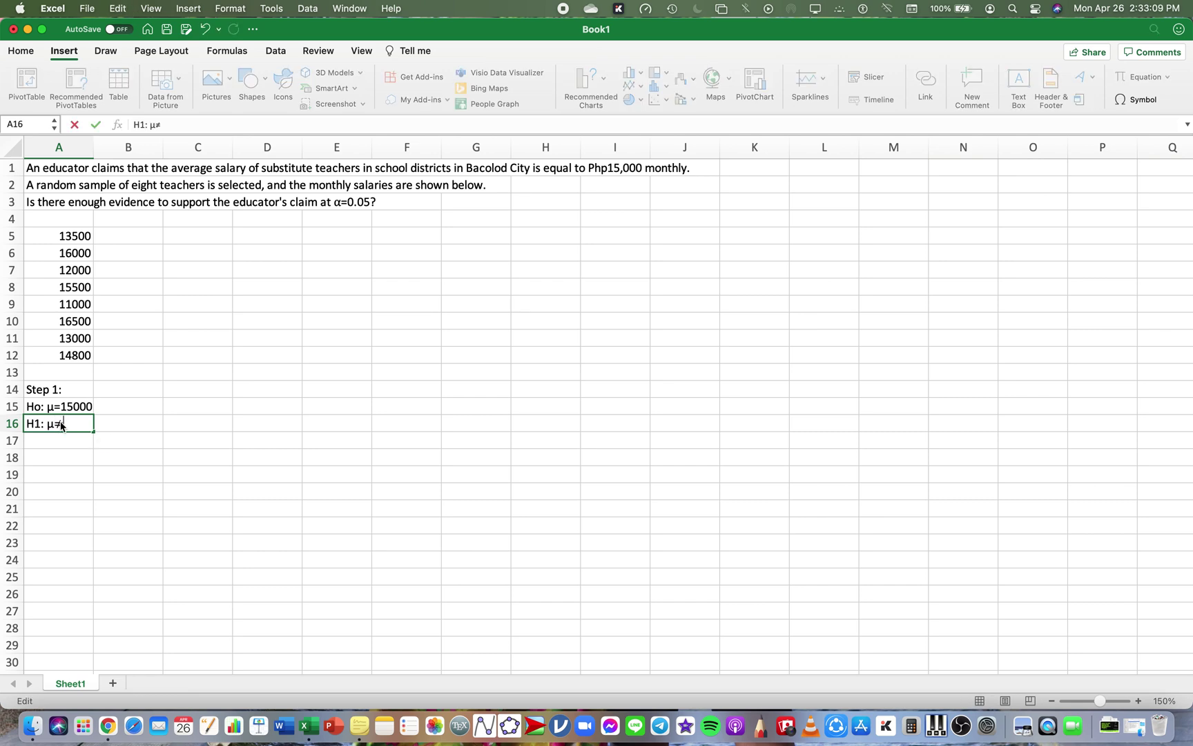
pyautogui.write('15000')
pyautogui.press('Return')
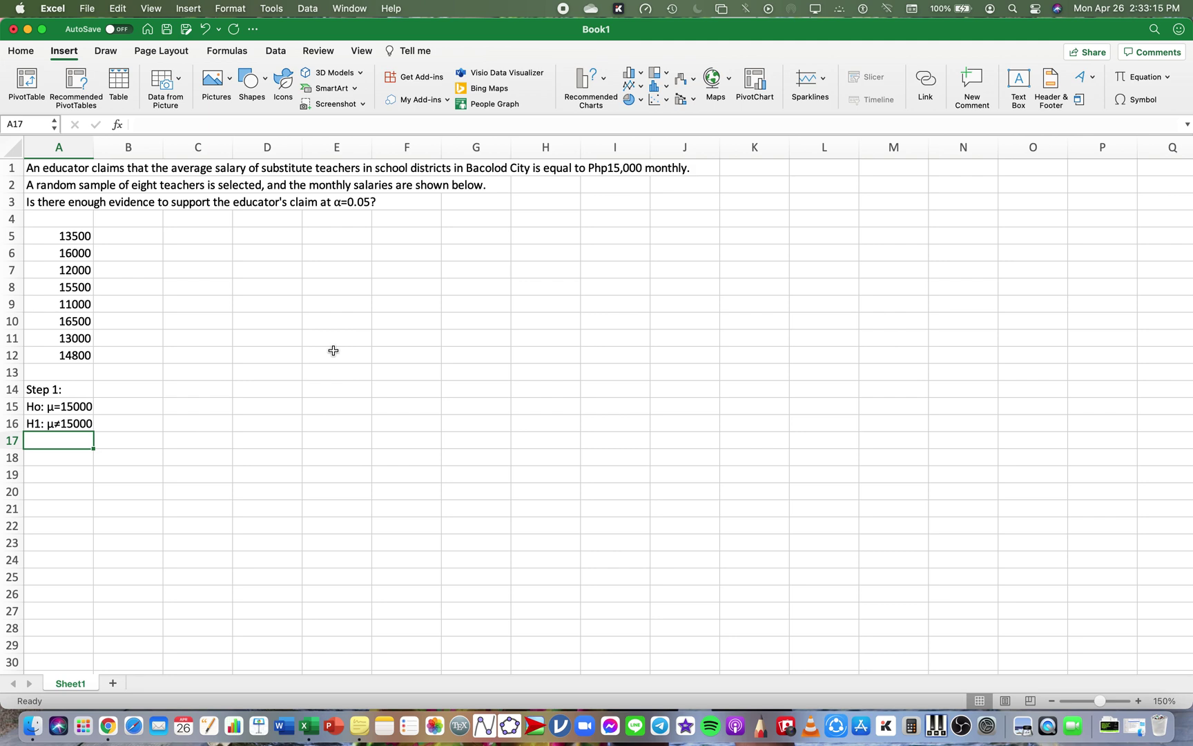
pyautogui.press('Up')
pyautogui.press('Up')
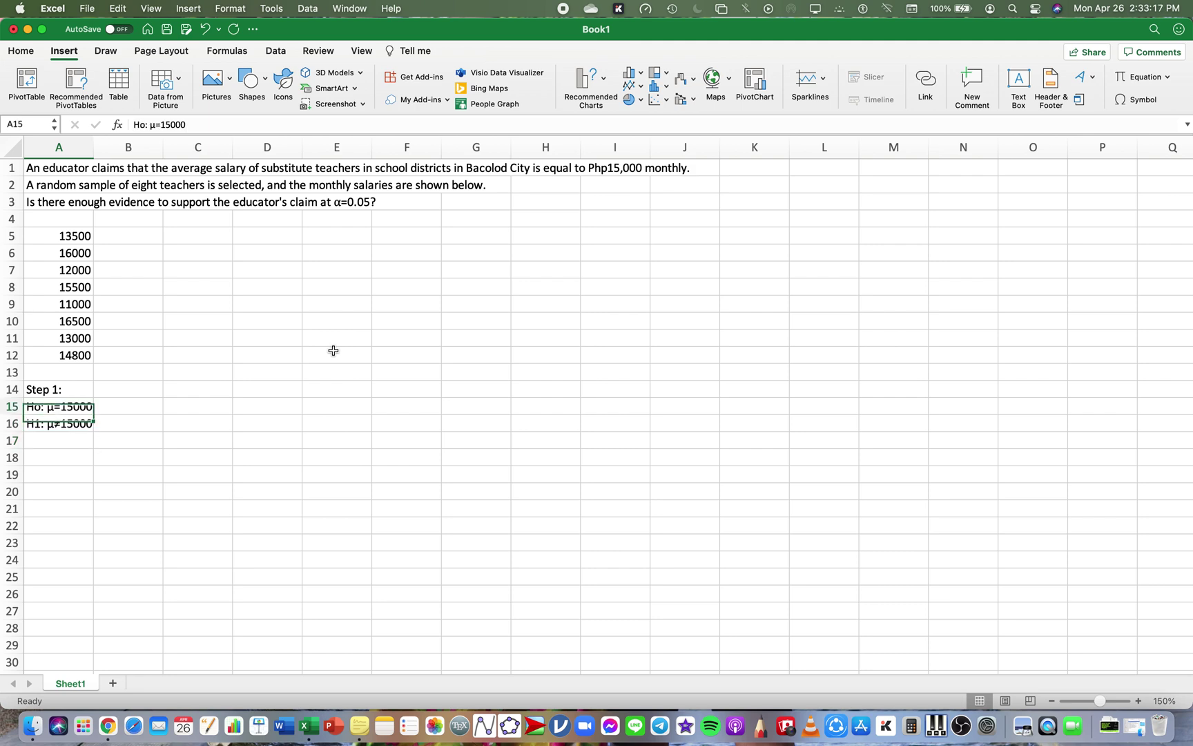
pyautogui.press('Down')
pyautogui.press('Down')
pyautogui.press('Down')
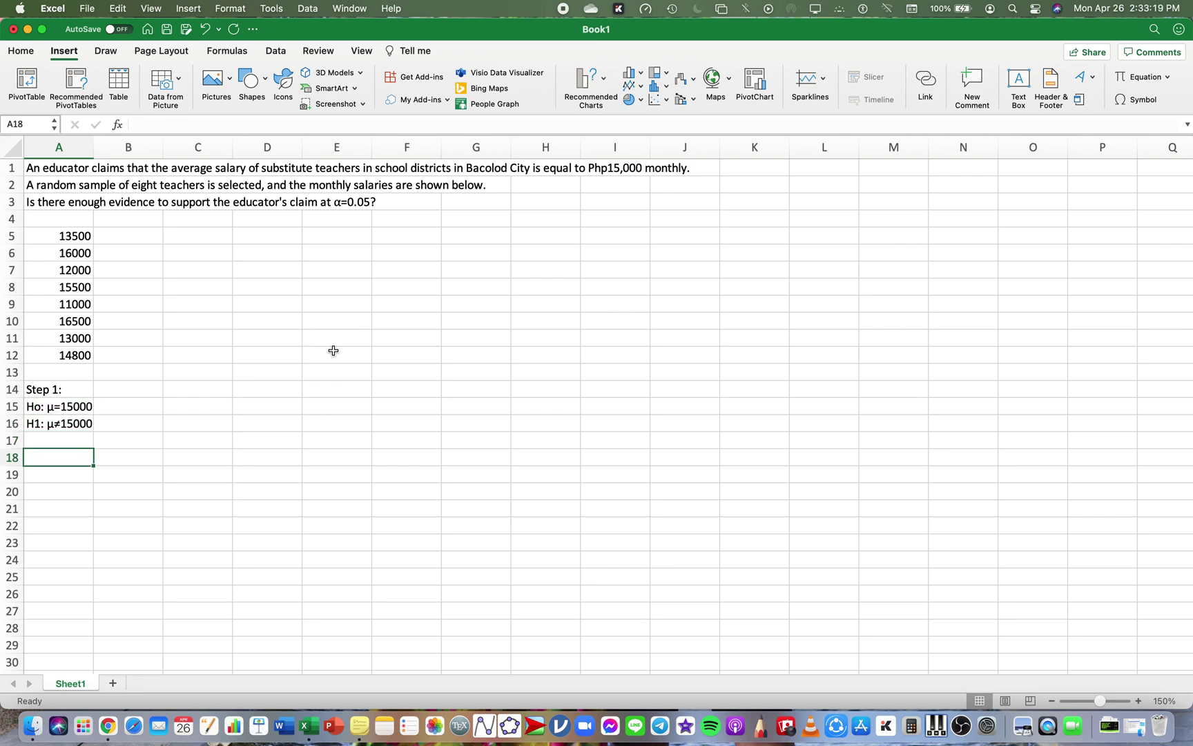
# - Enter the heading 'Step 2:' in A18, adding the missing space after Step
pyautogui.write('Step2')
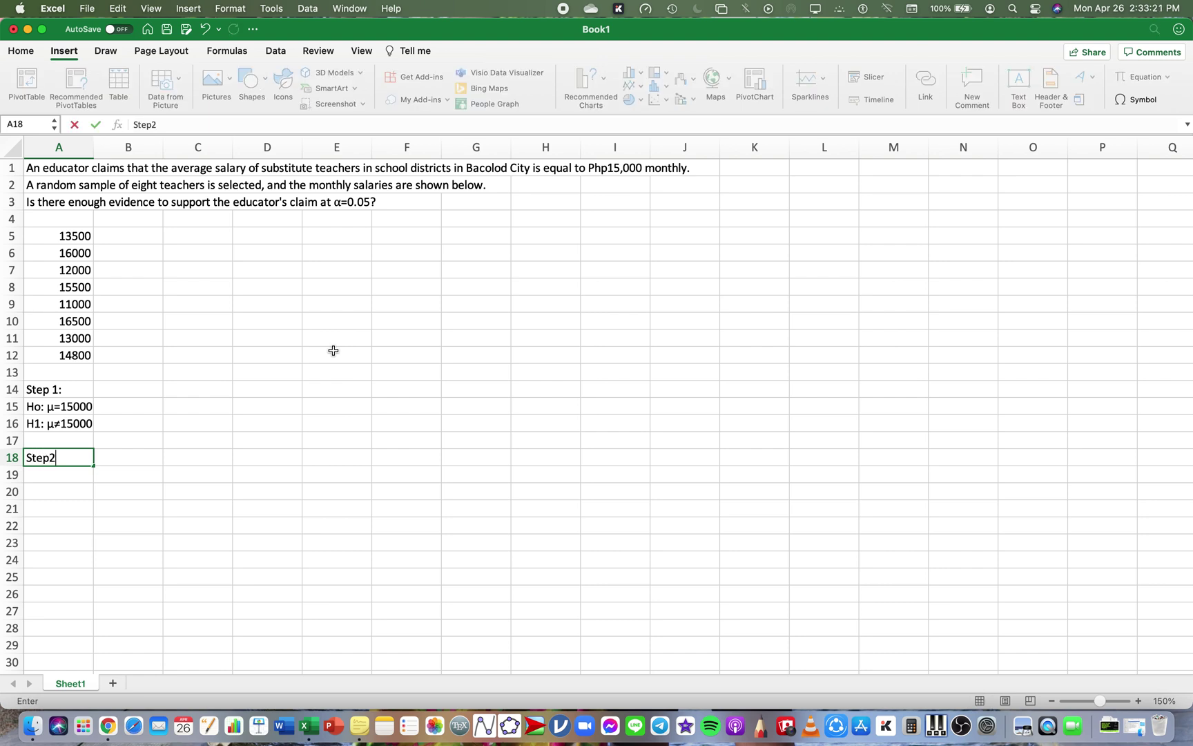
pyautogui.write(':')
pyautogui.press('Return')
pyautogui.press('Up')
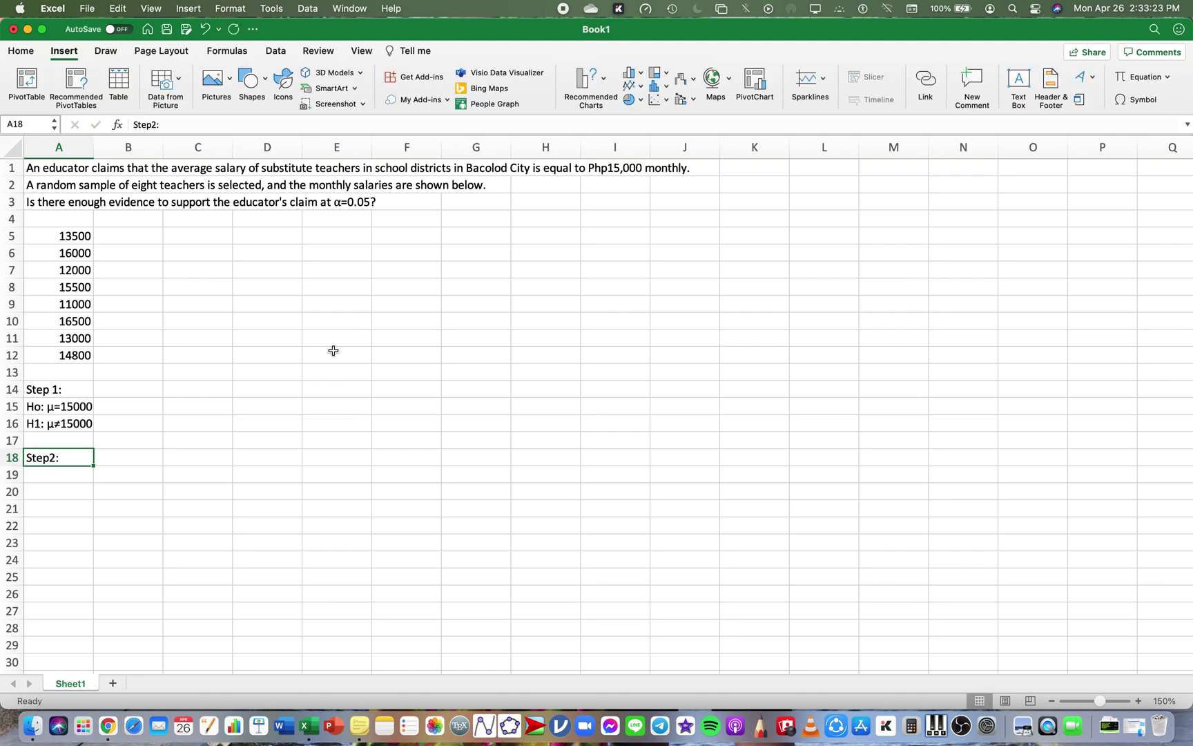
pyautogui.click(151, 124)
pyautogui.press('Return')
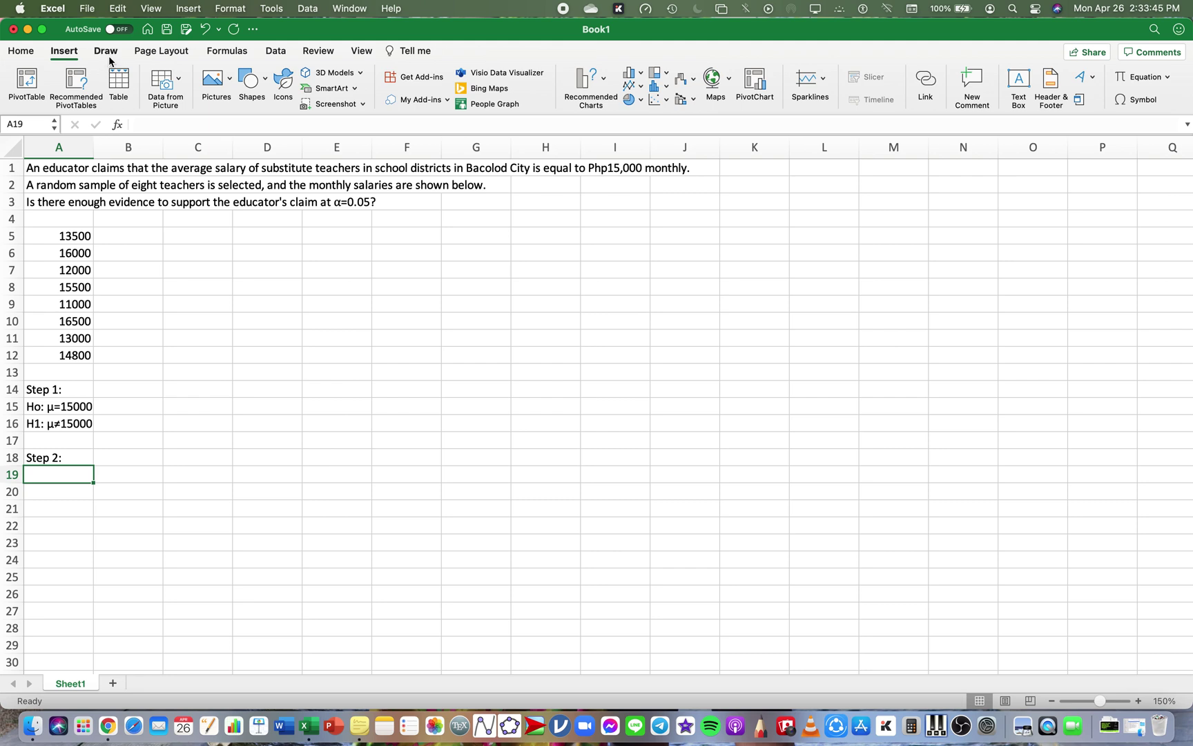
pyautogui.click(277, 50)
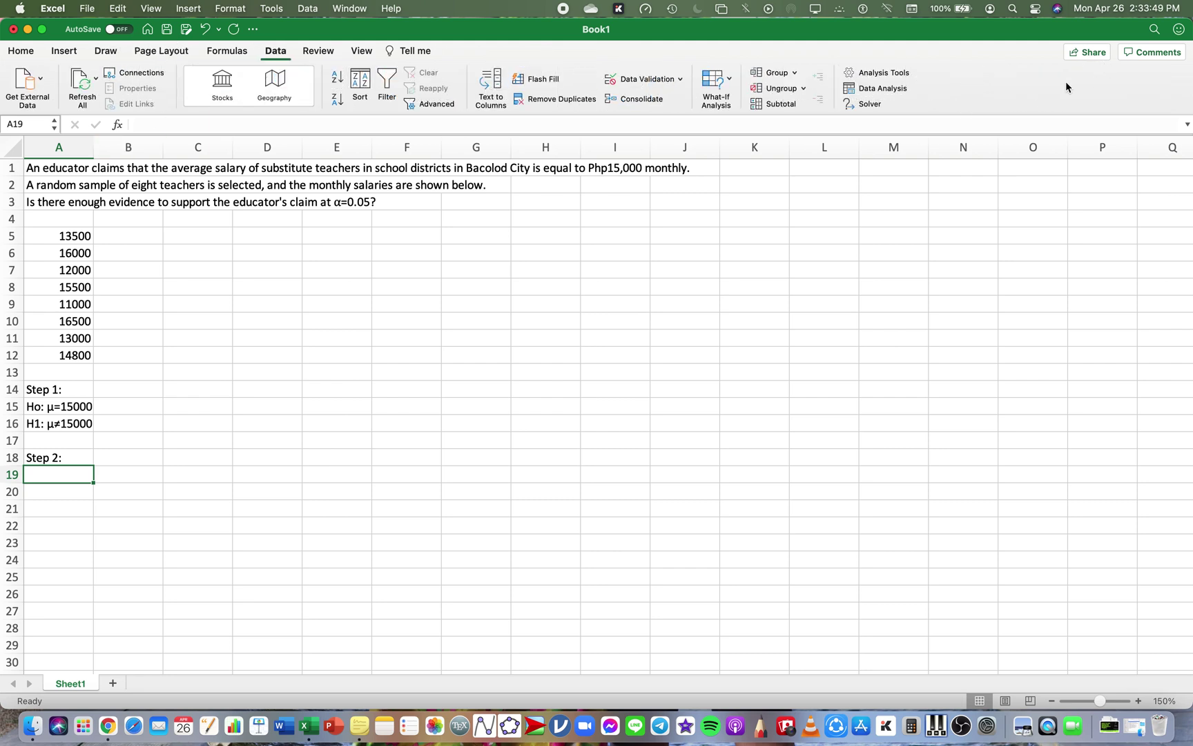
# - Confirm the Analysis ToolPak add-in stays checked in the Add-ins dialog
pyautogui.click(894, 73)
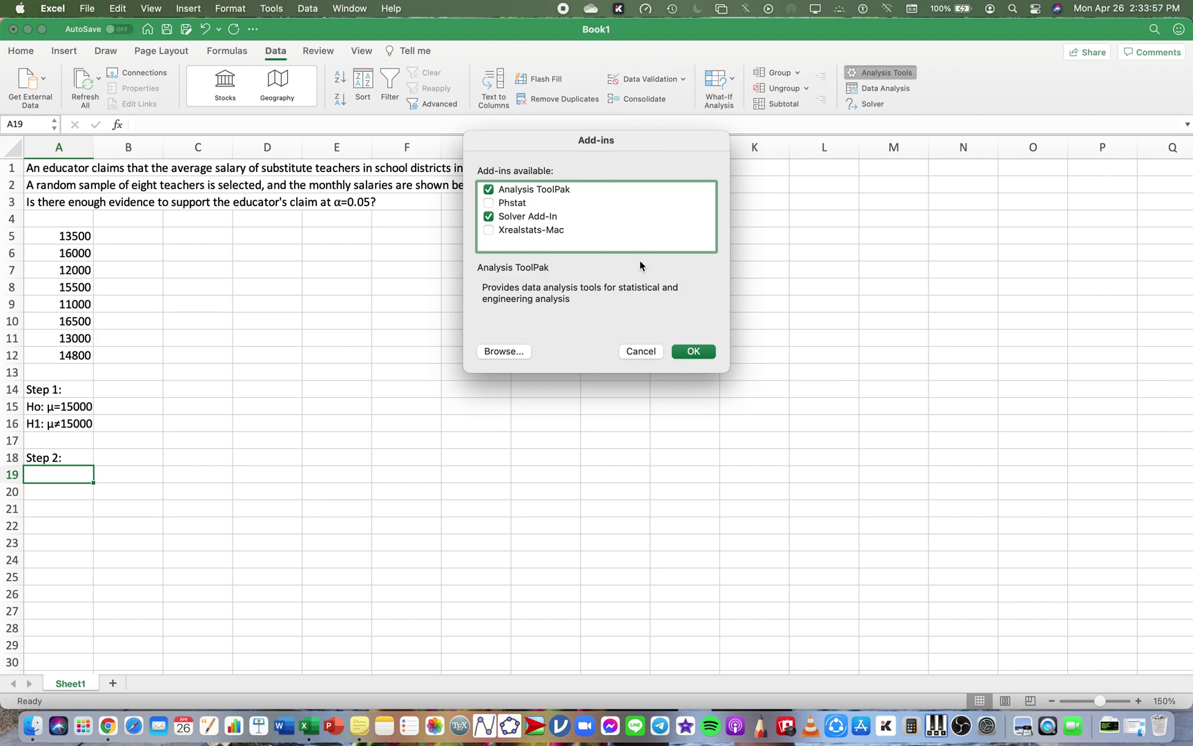
pyautogui.click(694, 353)
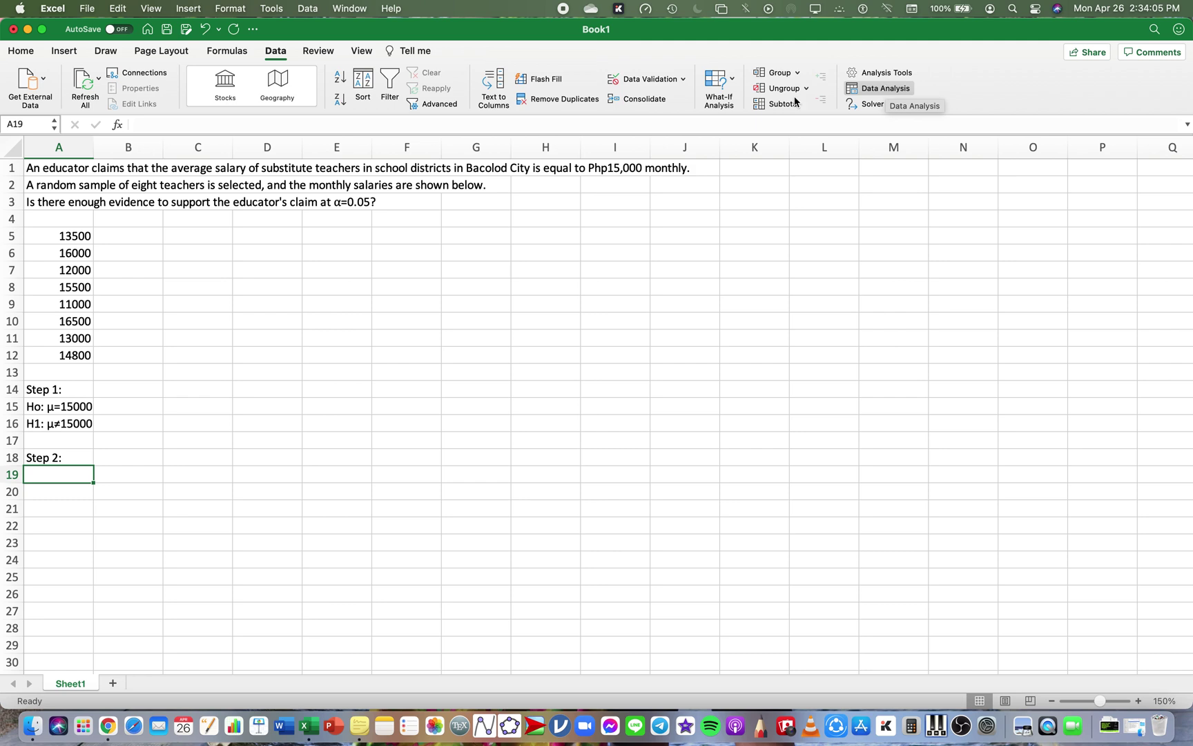
pyautogui.click(111, 237)
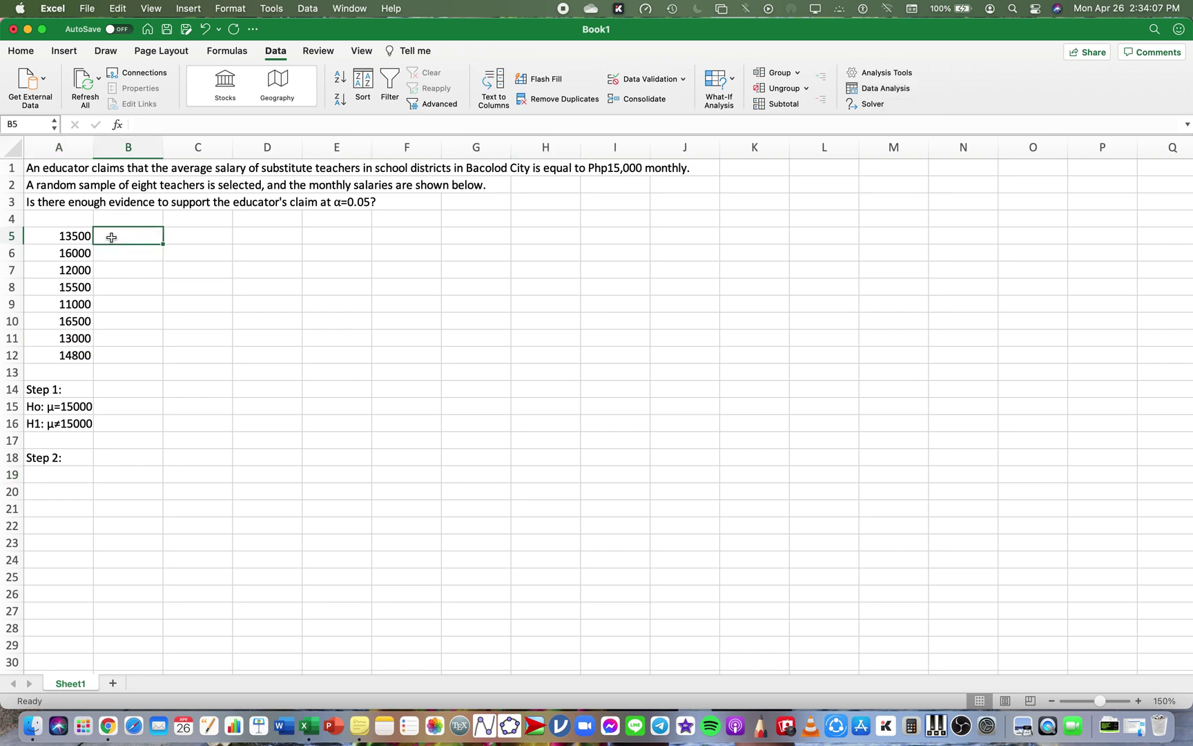
# - Enter 0 in B5, B6 and B7 as dummy values
pyautogui.write('0')
pyautogui.press('Return')
pyautogui.write('0')
pyautogui.press('Return')
pyautogui.write('0')
pyautogui.press('Return')
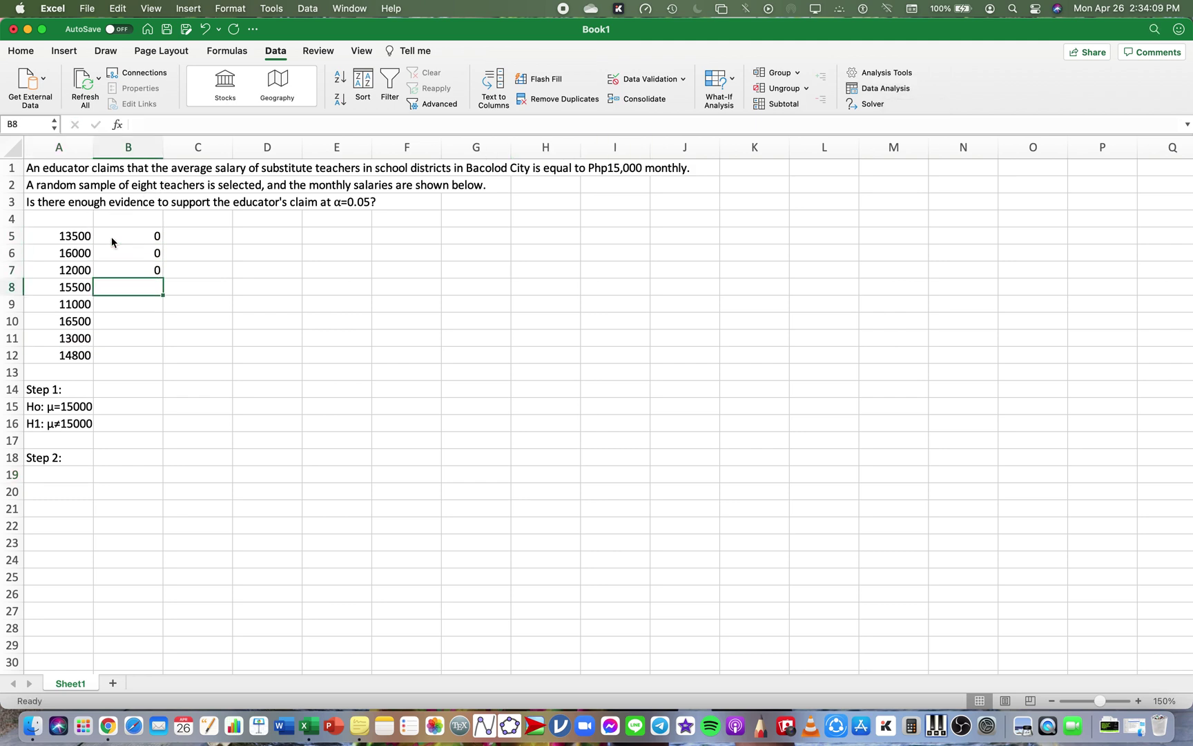
# - Label A4 'Salaries' and B4 'Dummy' as the column headers
pyautogui.press('Up')
pyautogui.press('Up')
pyautogui.press('Up')
pyautogui.press('Up')
pyautogui.press('Left')
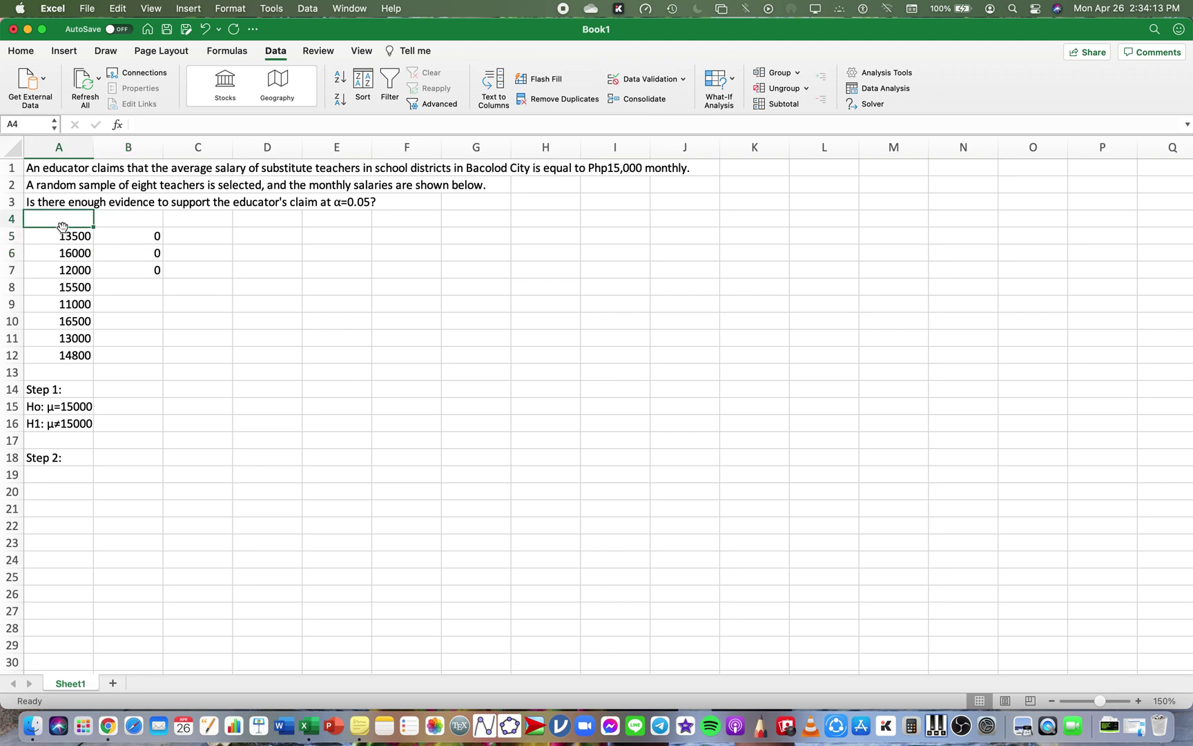
pyautogui.write('Salaries')
pyautogui.press('Tab')
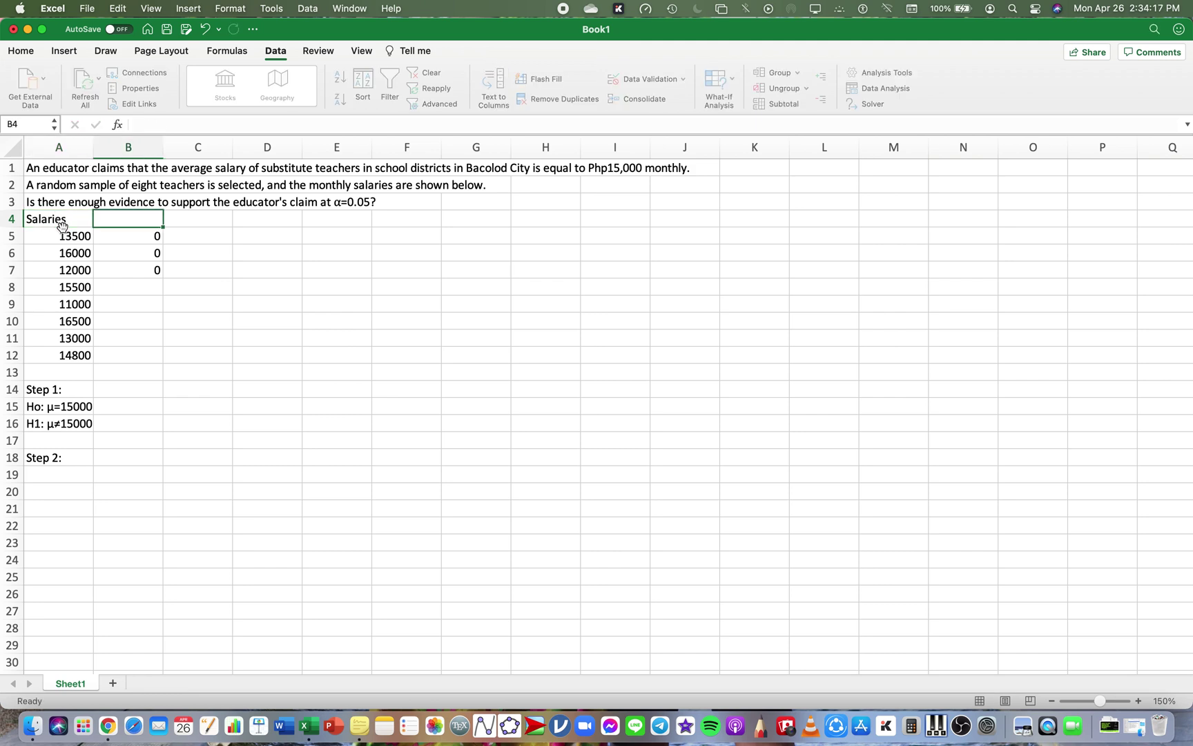
pyautogui.write('Dummy')
pyautogui.press('Return')
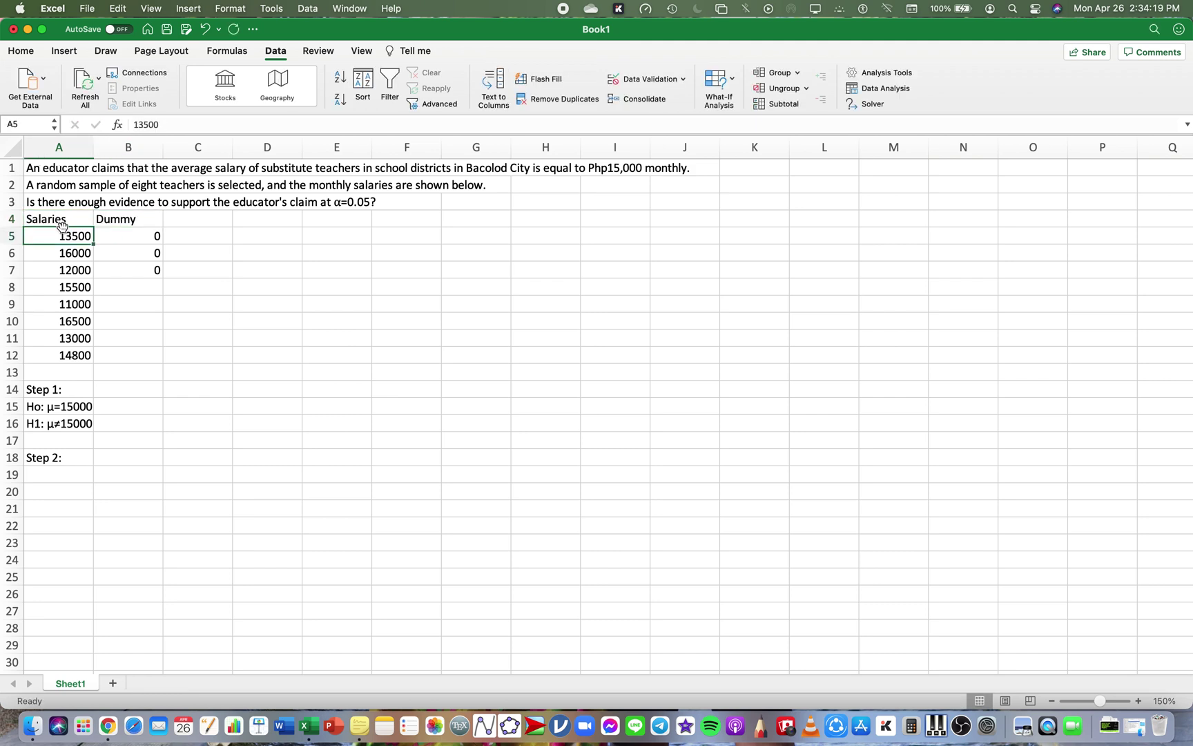
pyautogui.press('Return')
pyautogui.press('Down')
pyautogui.press('Down')
pyautogui.press('Down')
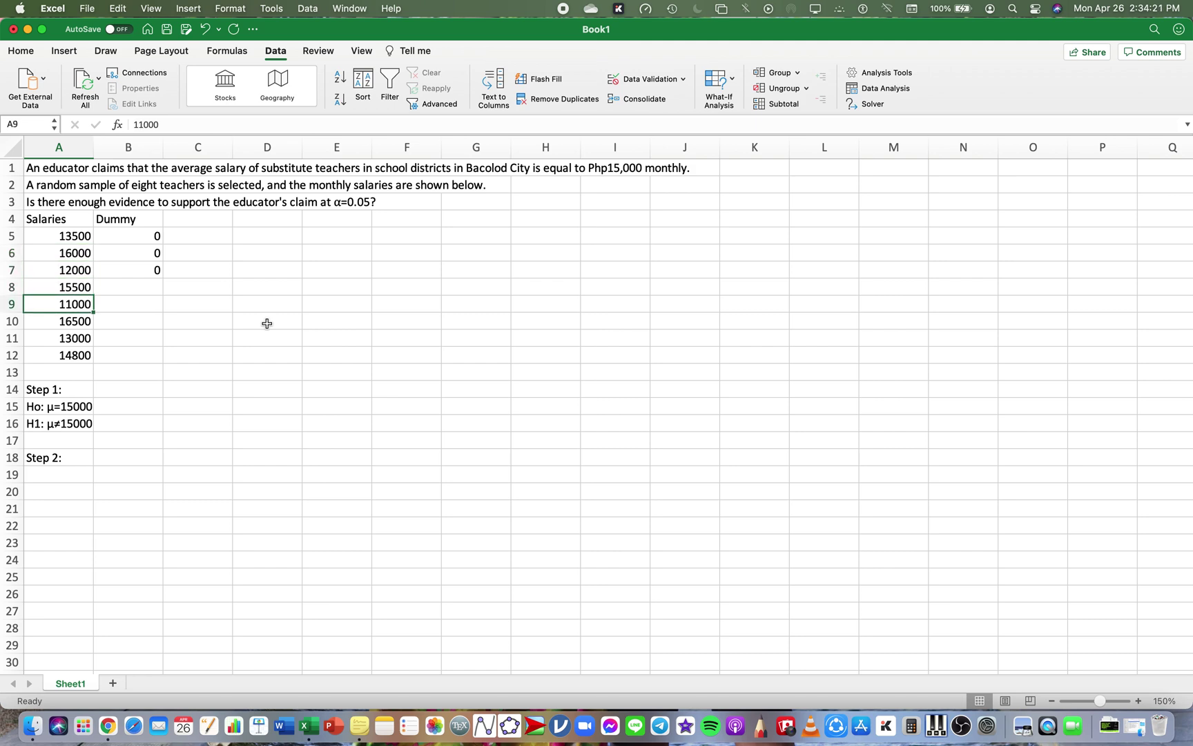
pyautogui.press('Up')
pyautogui.press('Up')
pyautogui.press('Up')
pyautogui.press('Up')
pyautogui.press('Up')
pyautogui.press('Right')
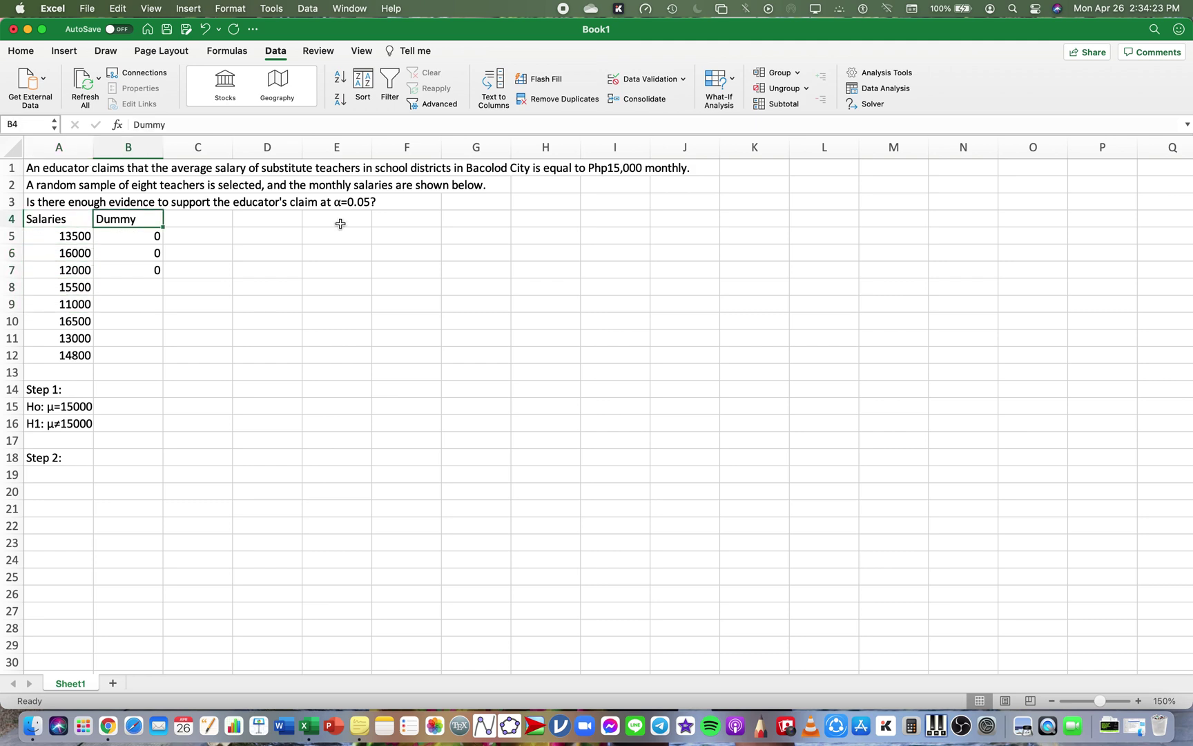
pyautogui.click(856, 91)
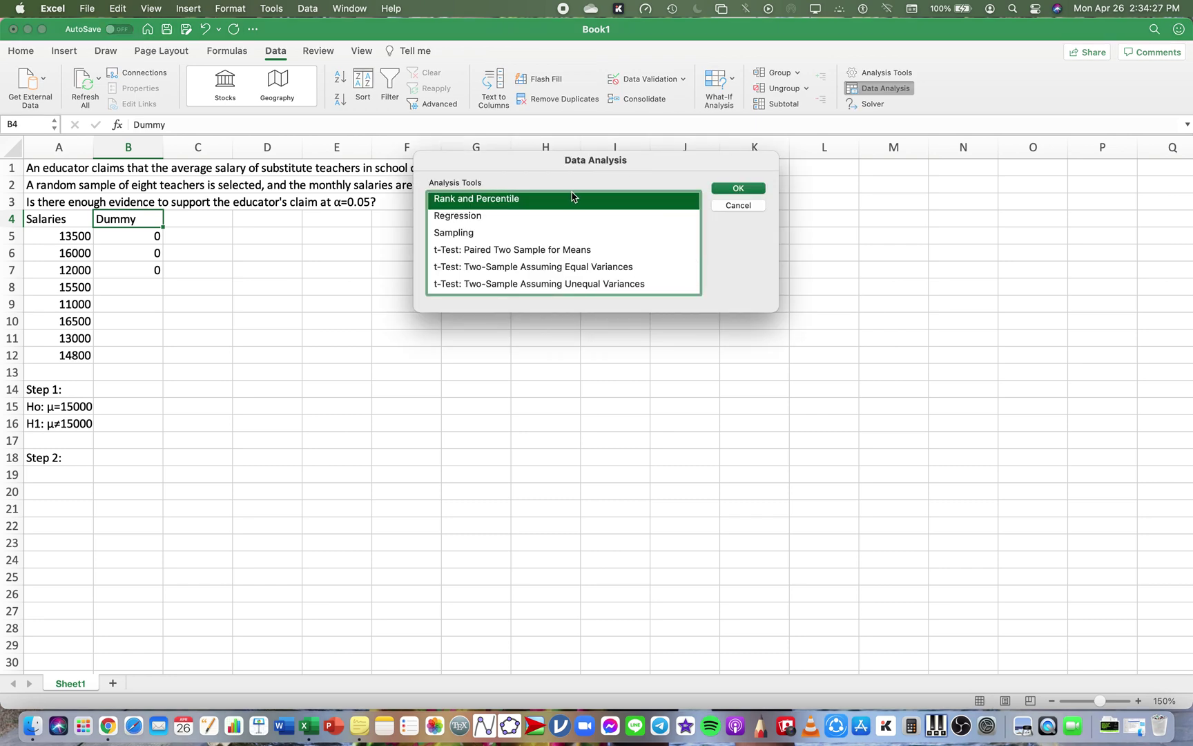
# - Choose t-Test: Two-Sample Assuming Unequal Variances and set Variable 1 Range to $A$4:$A$12
pyautogui.scroll(-3, 597, 251)
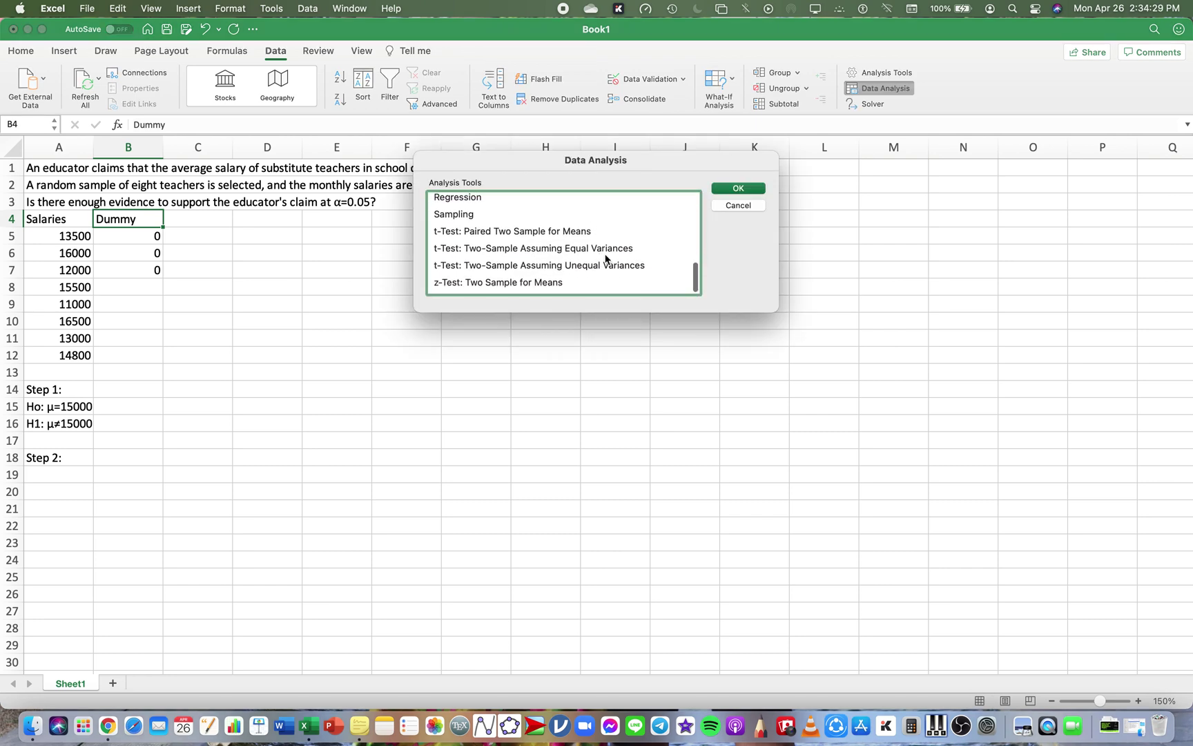
pyautogui.click(614, 267)
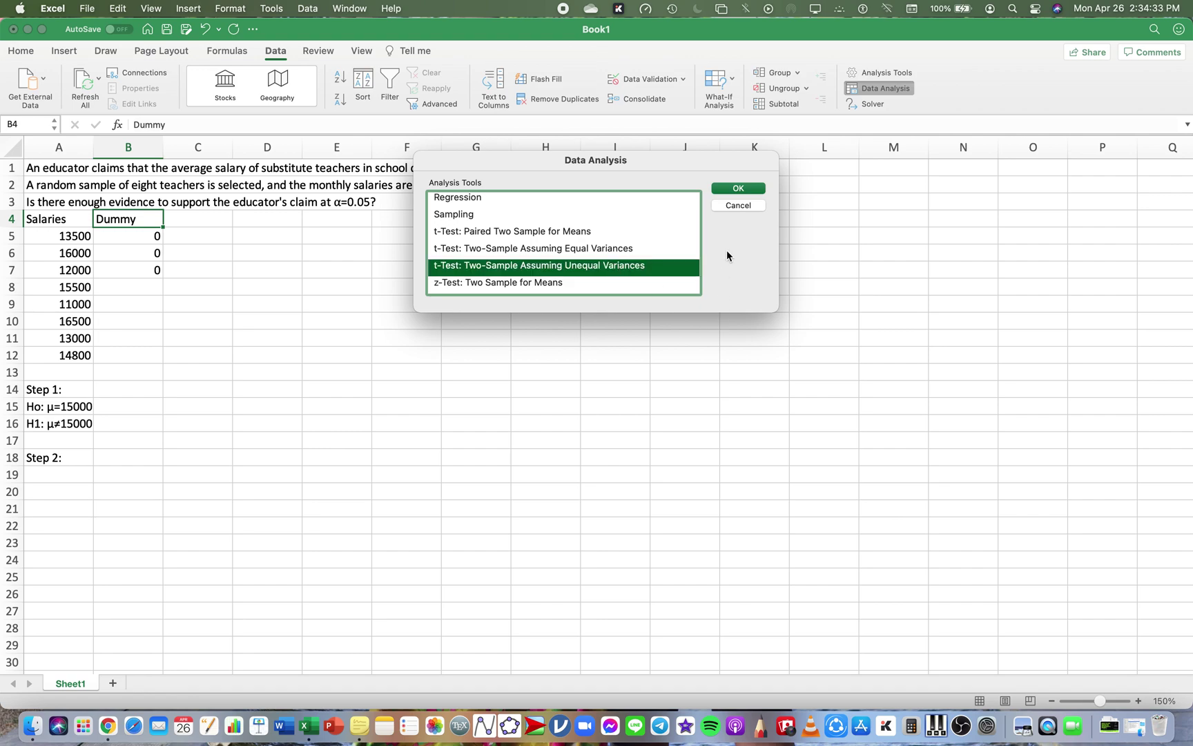
pyautogui.click(738, 189)
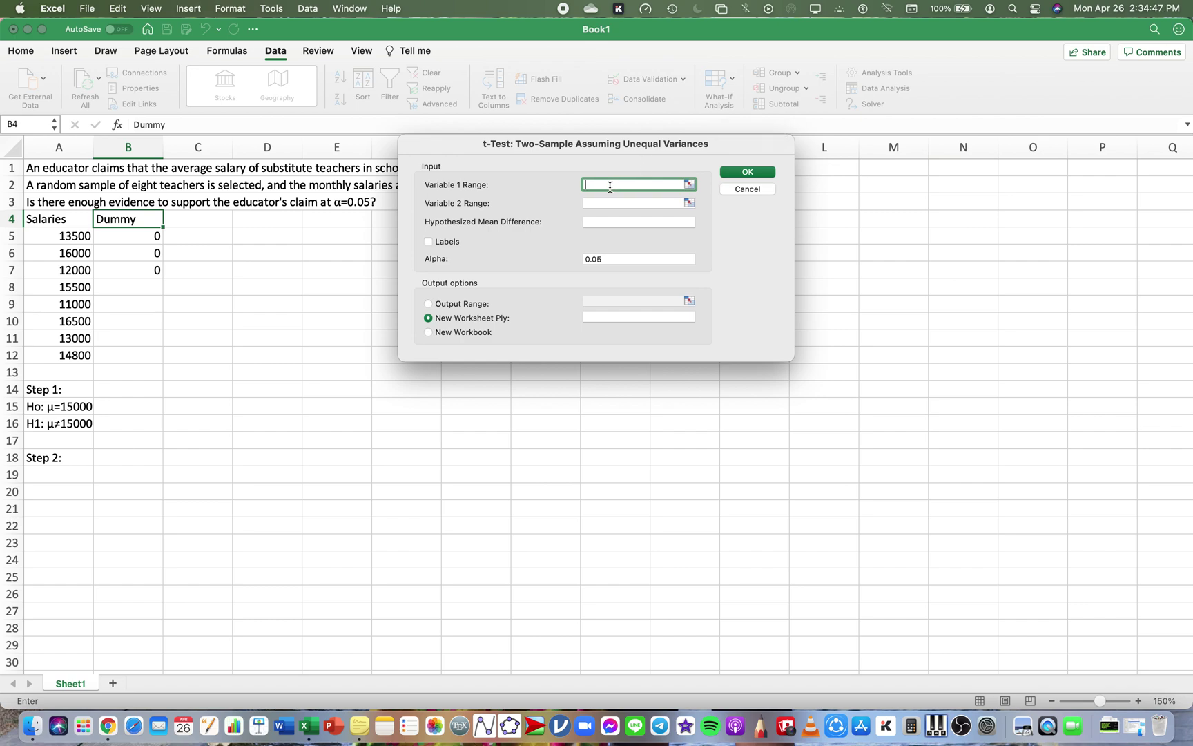
pyautogui.moveTo(72, 221); pyautogui.dragTo(75, 356)
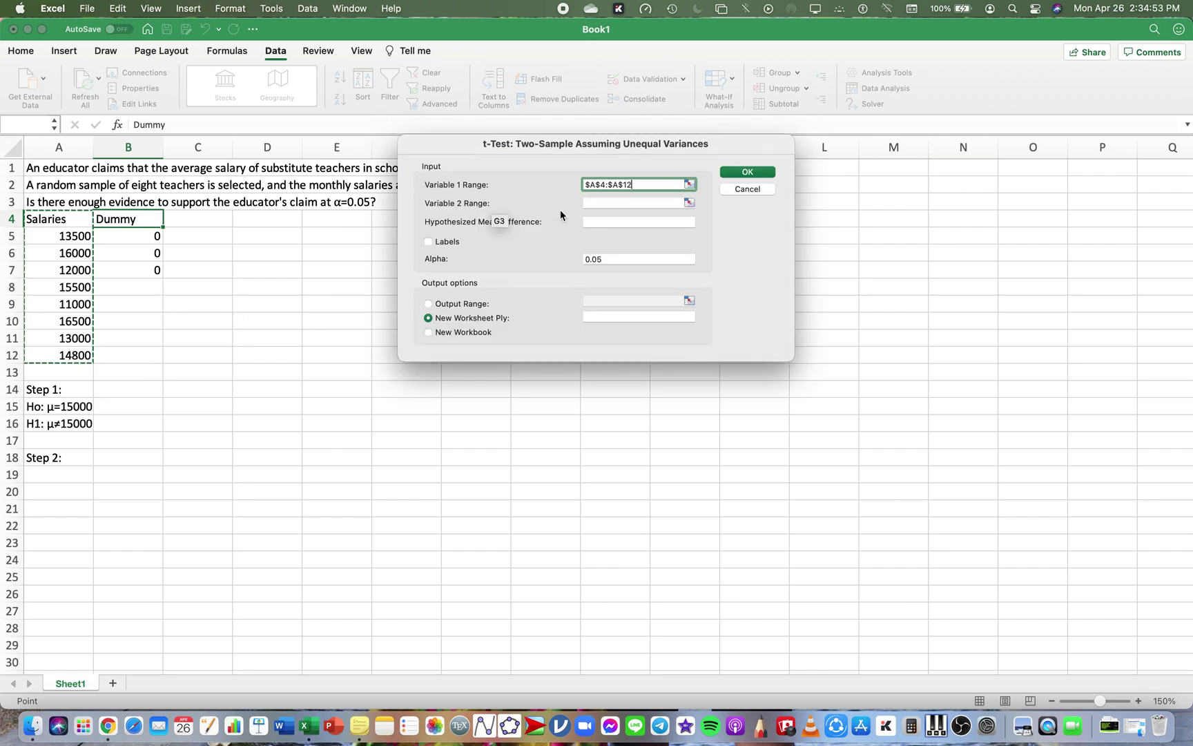
# - Run the t-test with Labels on, Variable 2 B4:B7, hypothesized difference 15000, output at A19
pyautogui.click(428, 241)
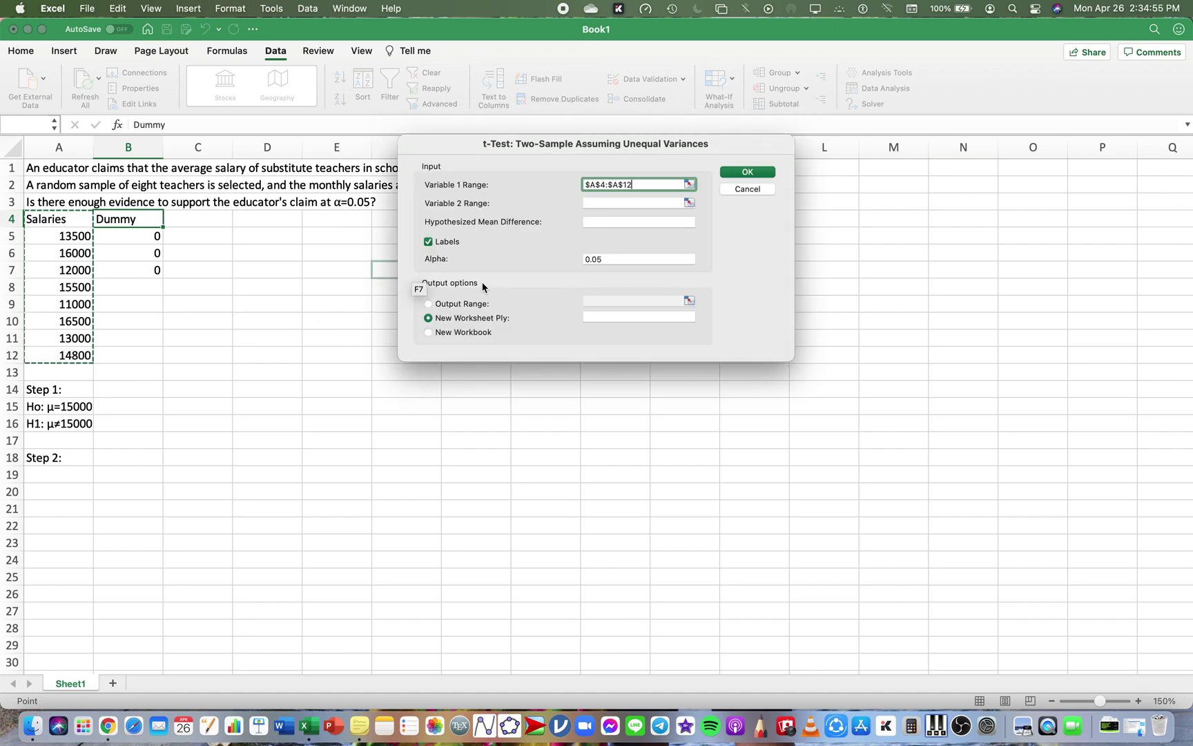
pyautogui.click(607, 203)
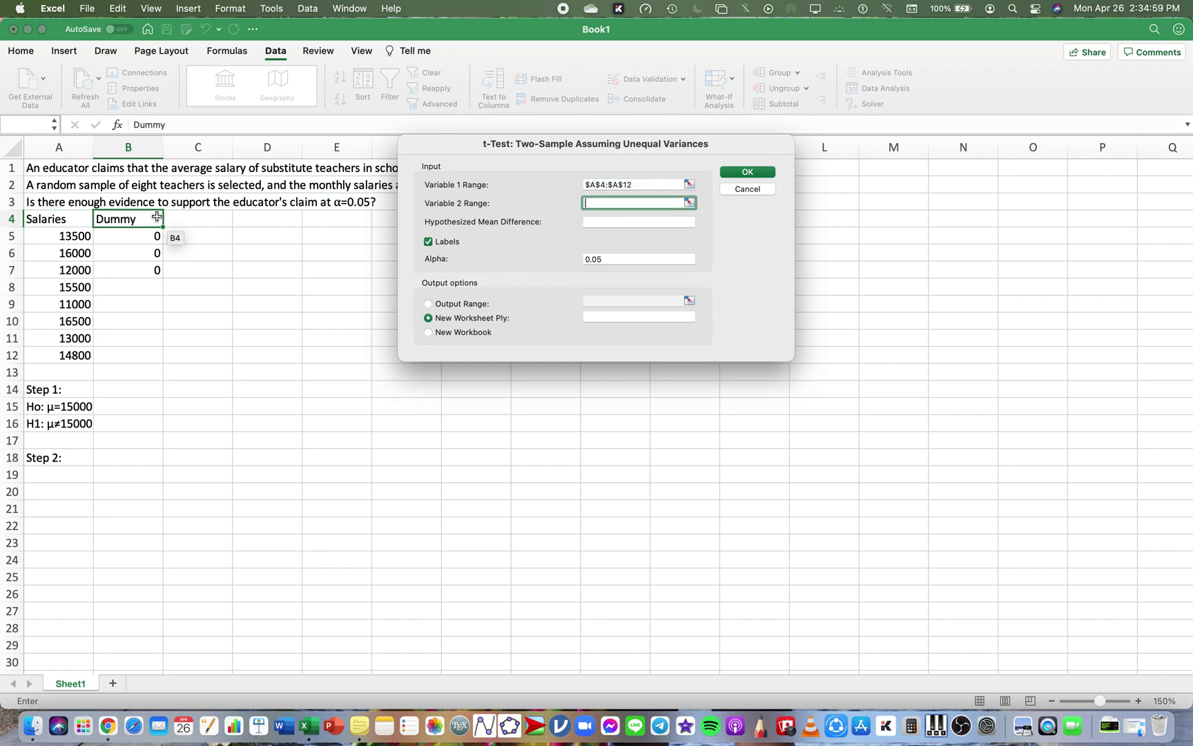
pyautogui.moveTo(157, 217); pyautogui.dragTo(149, 270)
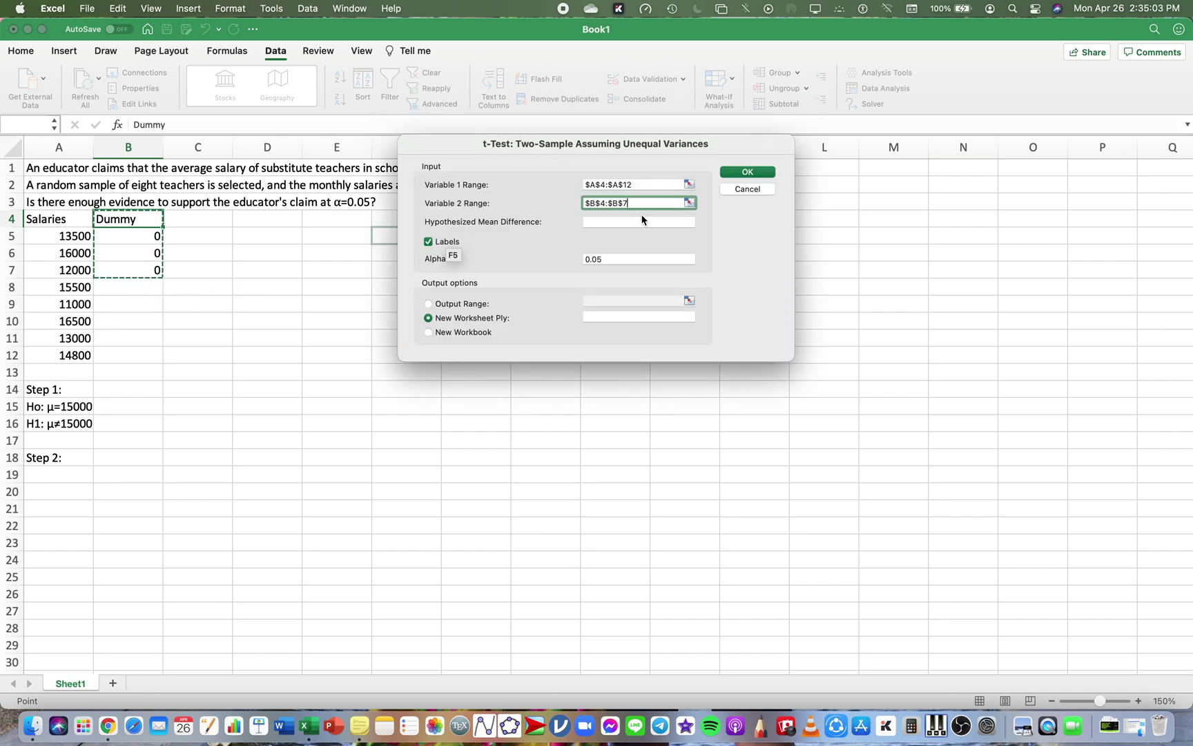
pyautogui.click(644, 221)
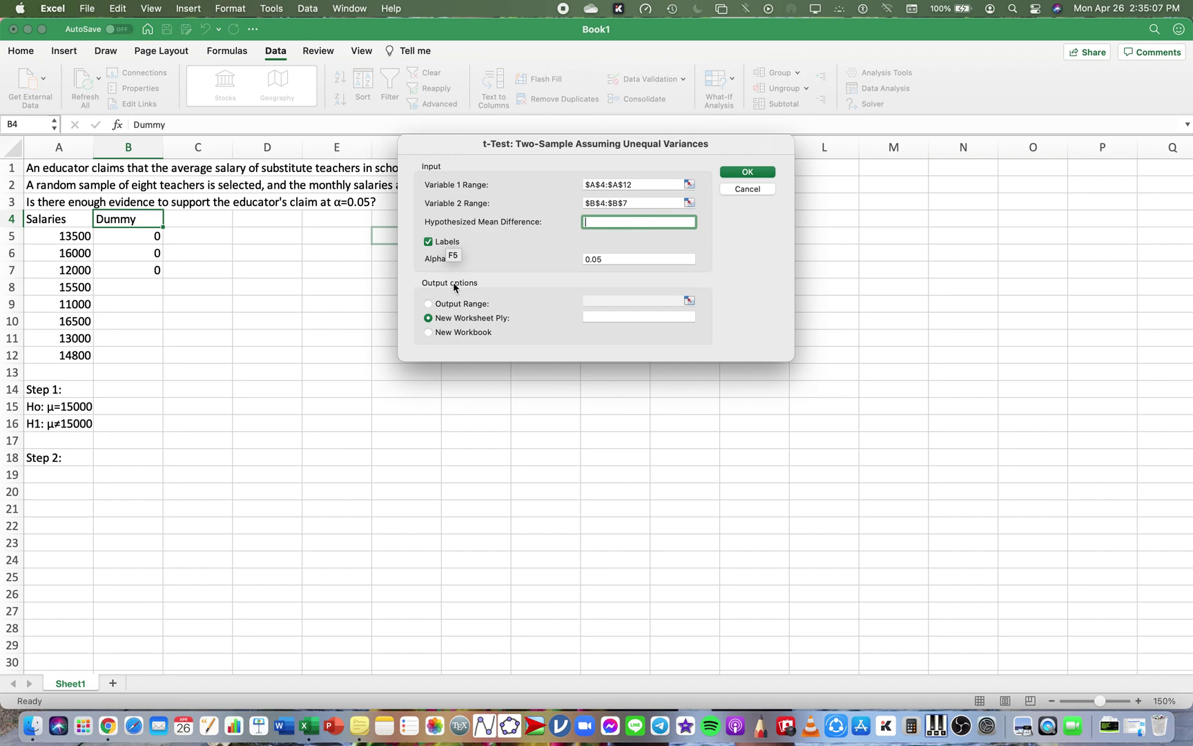
pyautogui.write('15000')
pyautogui.click(455, 304)
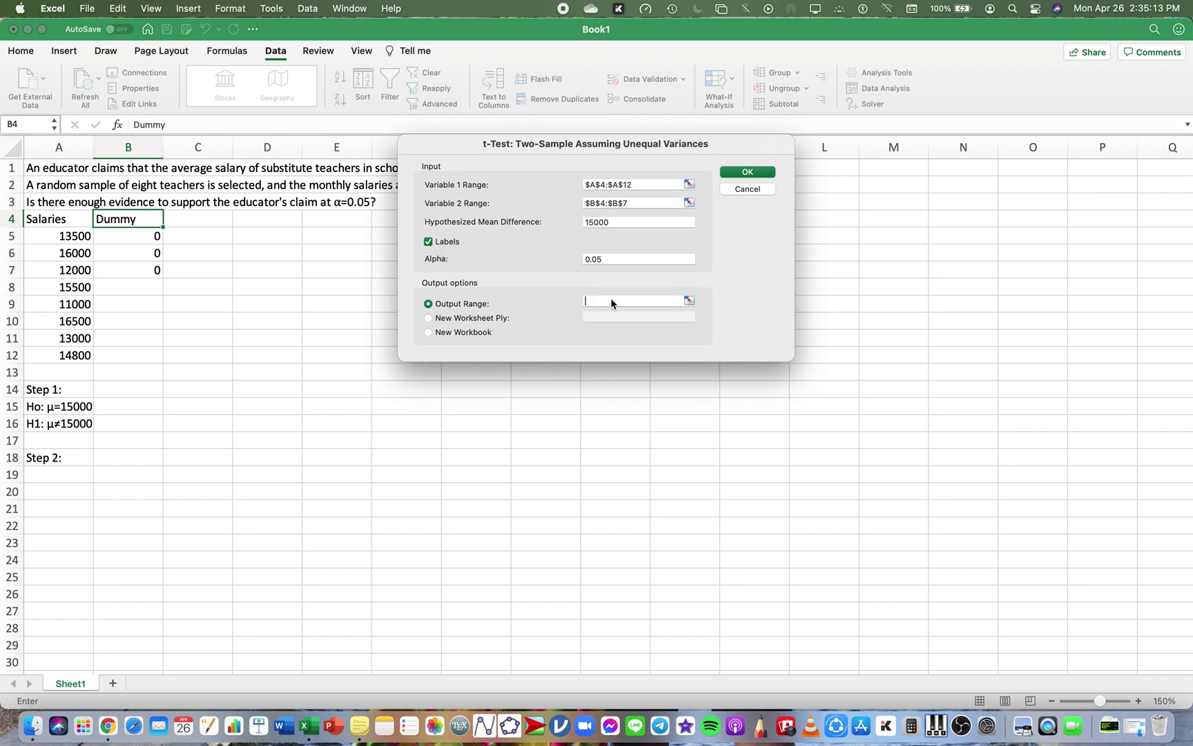
pyautogui.click(72, 474)
pyautogui.click(72, 474)
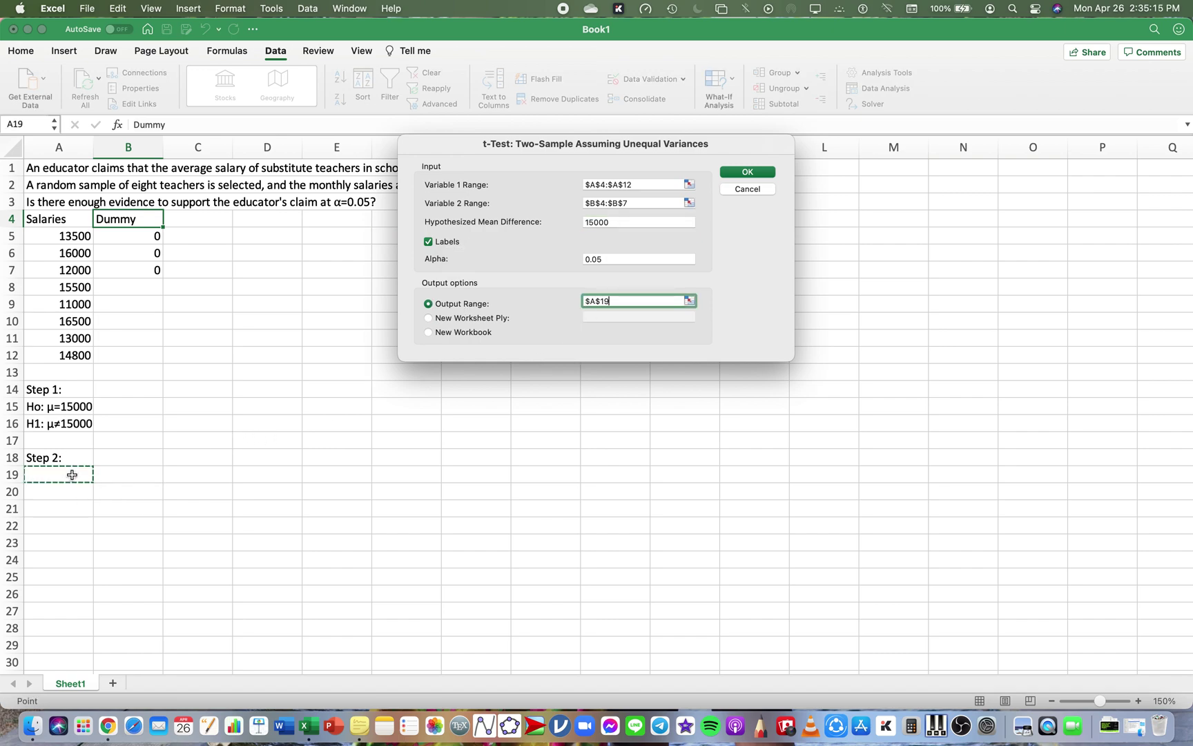
pyautogui.click(747, 172)
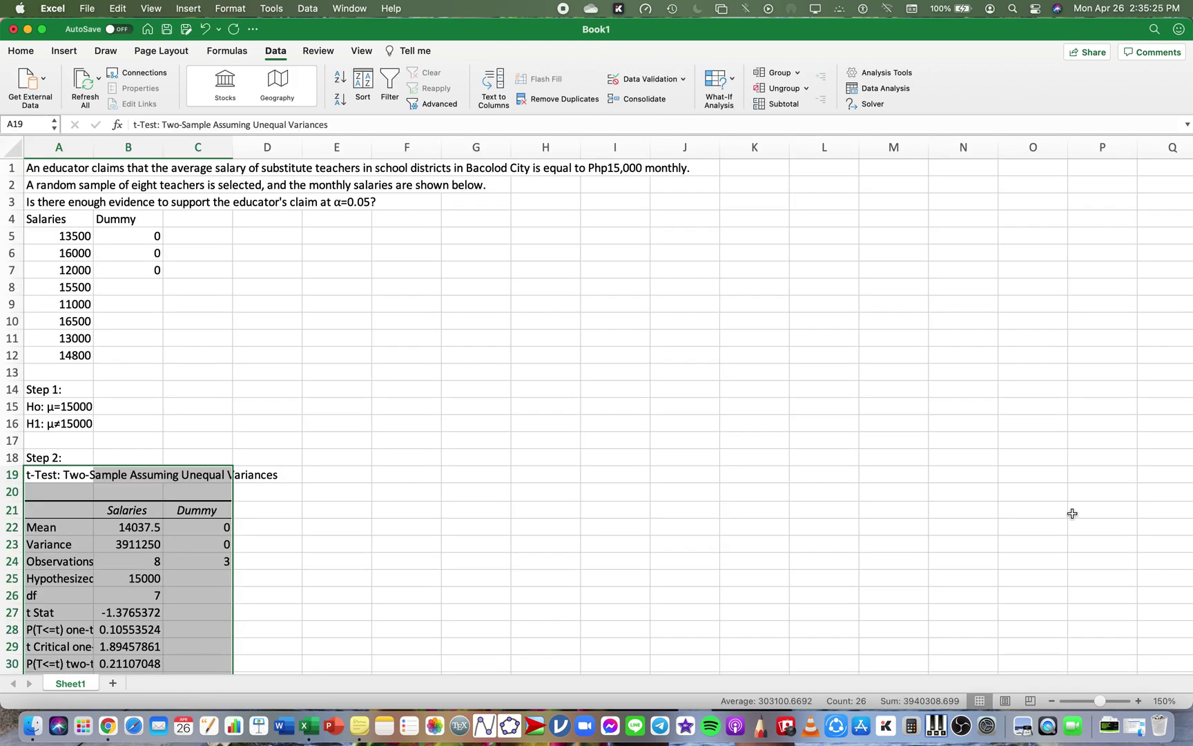
# - Zoom out slightly and widen column A to 26.33 so the t-test labels show fully
pyautogui.click(1052, 702)
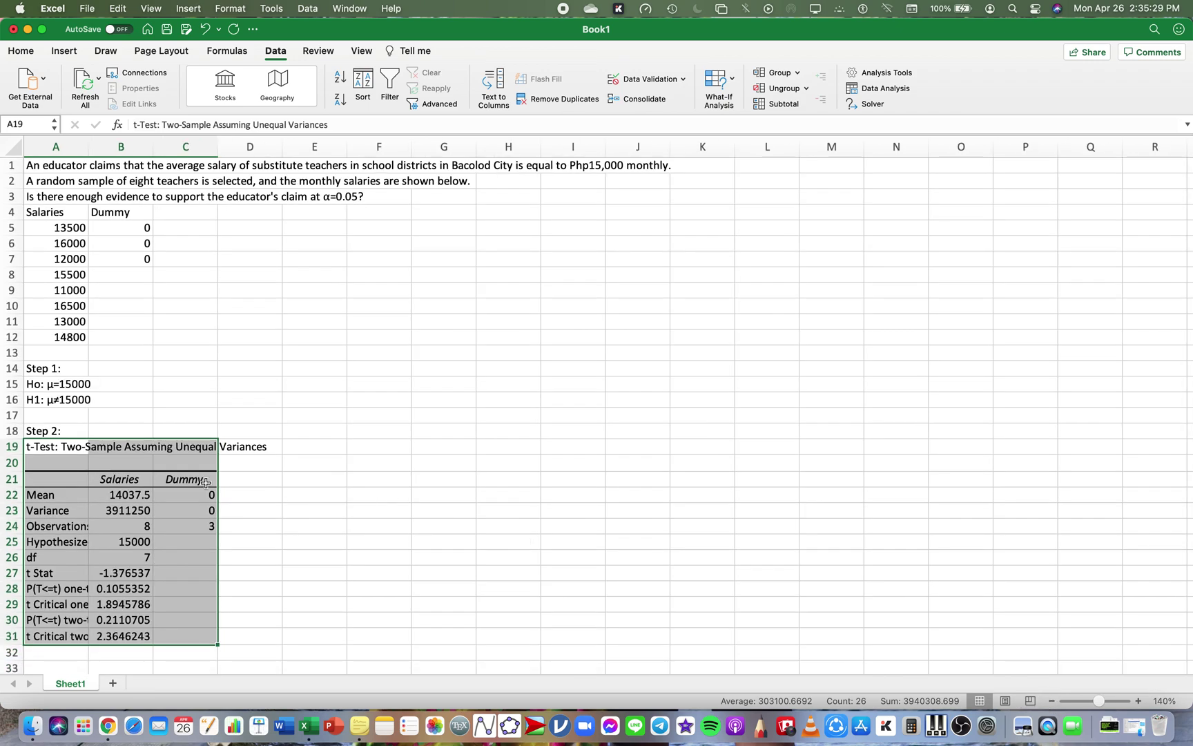
pyautogui.click(76, 140)
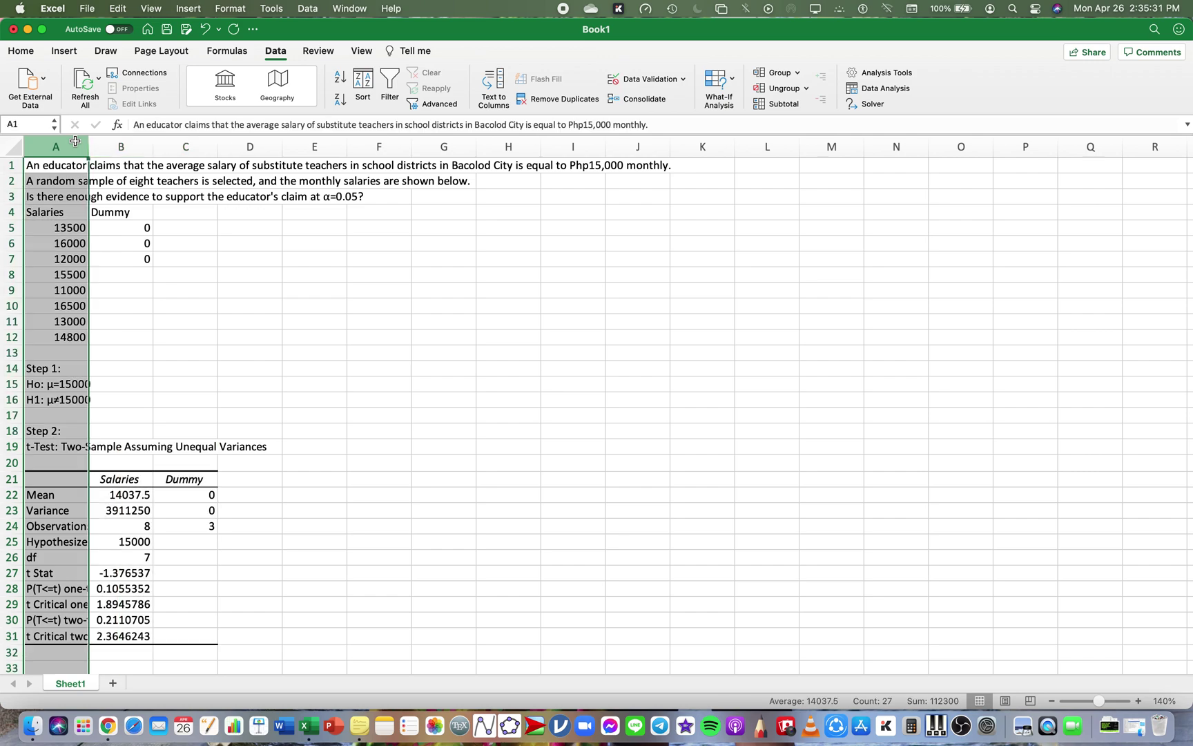
pyautogui.moveTo(88, 147); pyautogui.dragTo(88, 147)
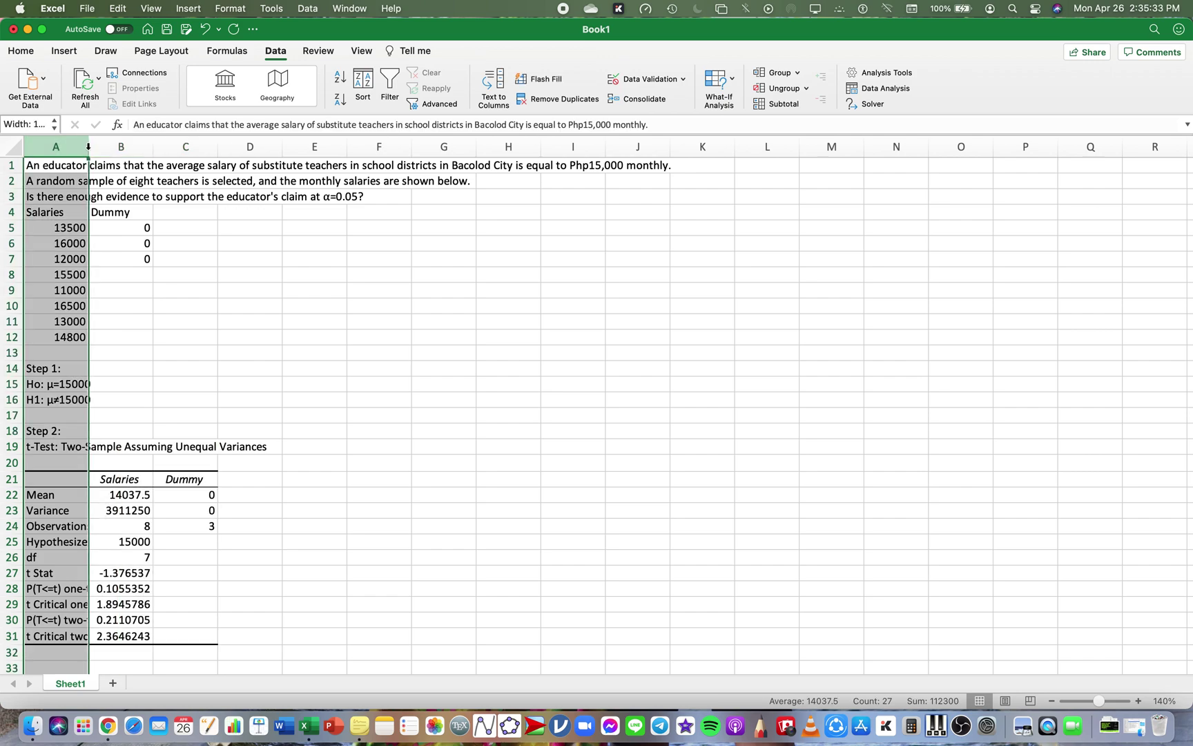
pyautogui.doubleClick(88, 146)
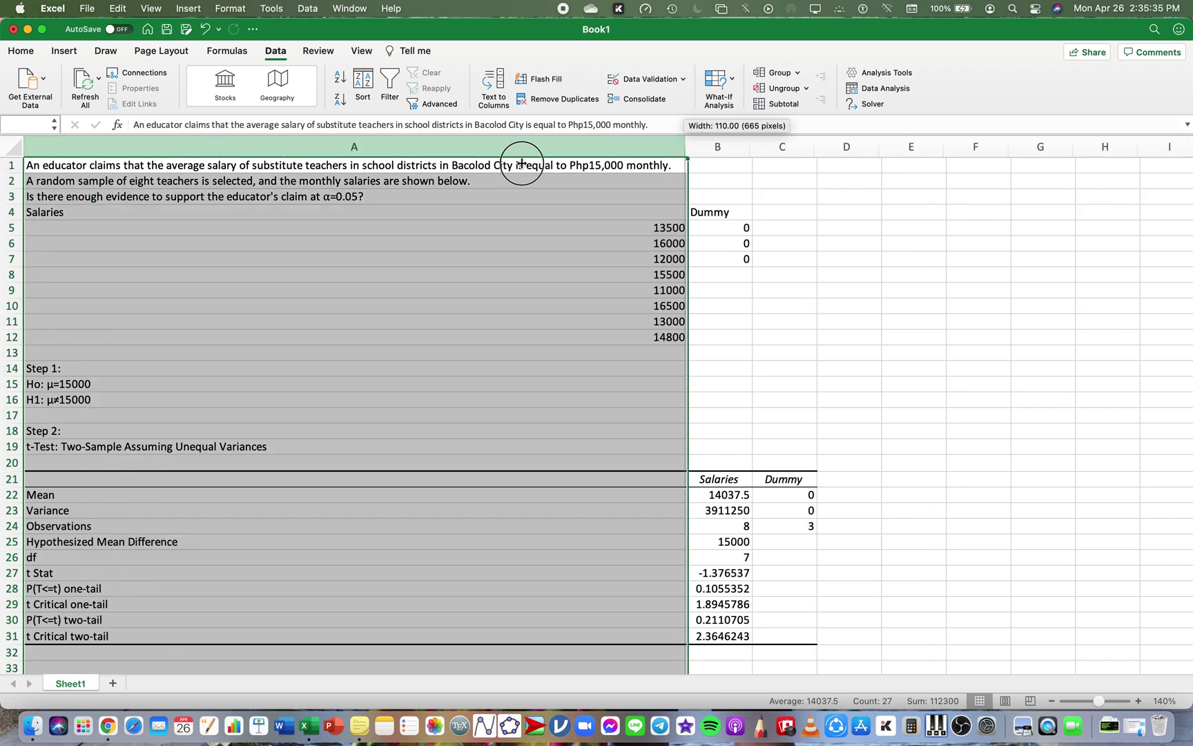
pyautogui.moveTo(521, 163); pyautogui.dragTo(186, 178)
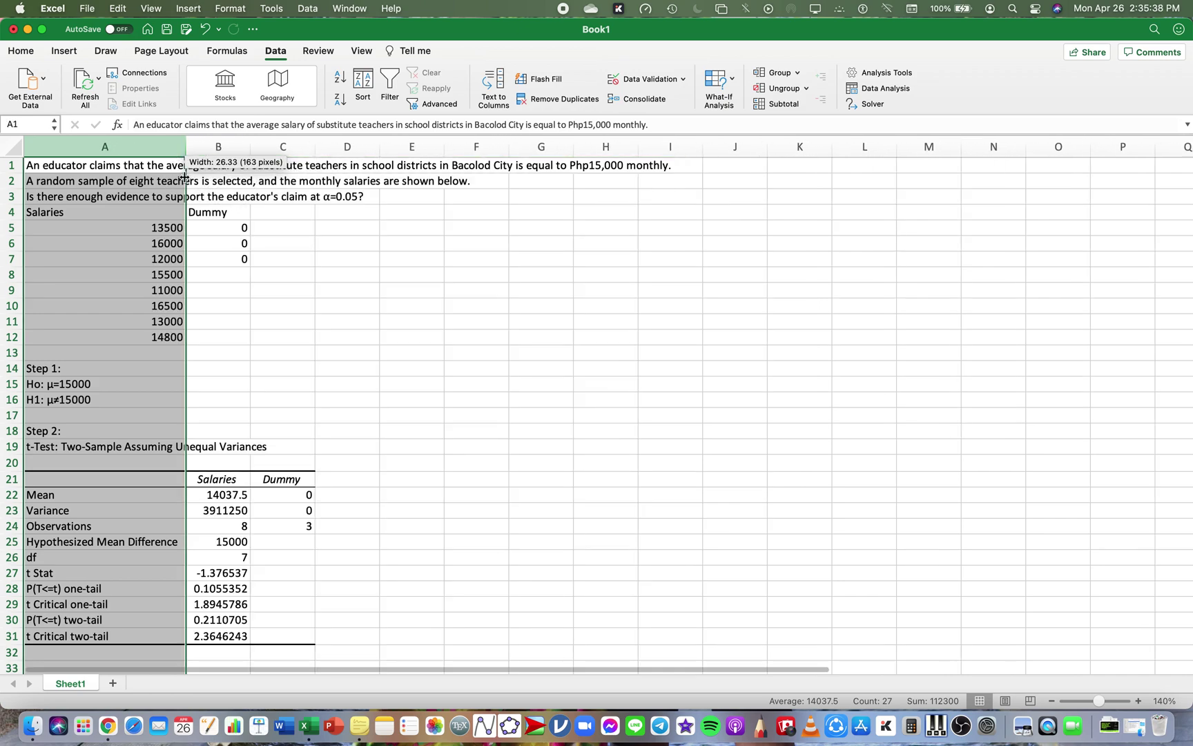
pyautogui.click(72, 449)
# - Change the A19 output title to 't-Test: One-Sample Mean'
pyautogui.doubleClick(74, 448)
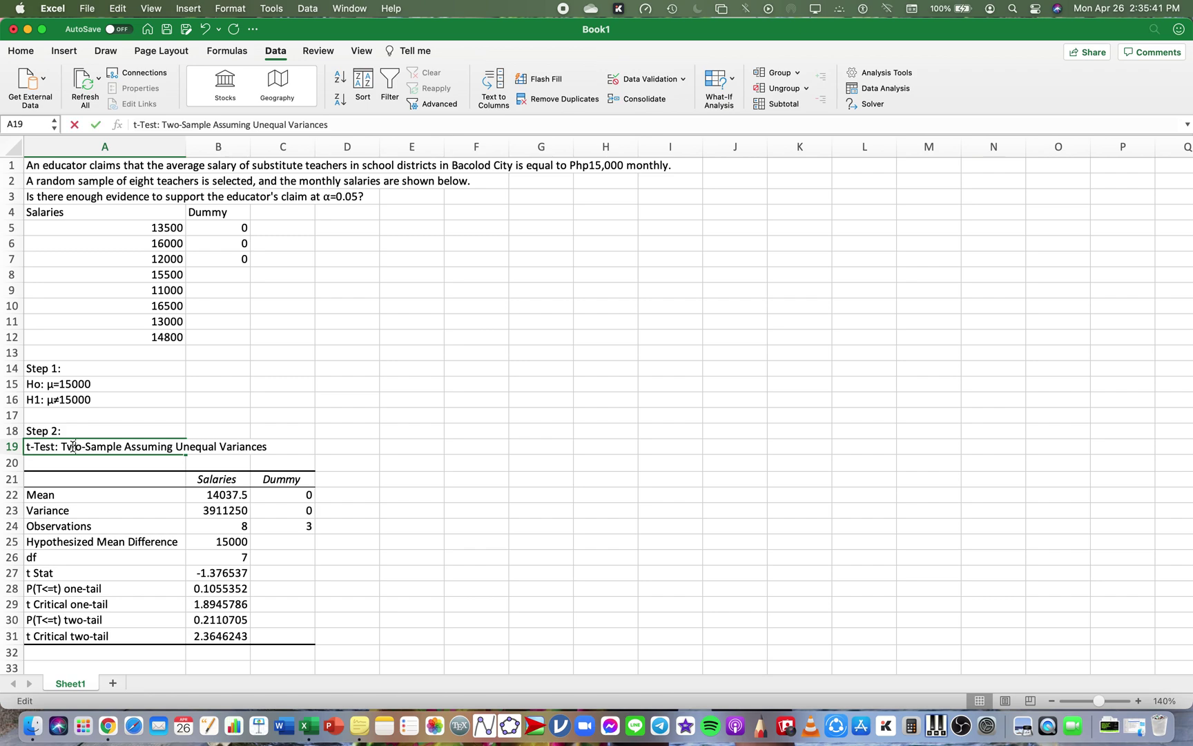
pyautogui.press('Left')
pyautogui.hotkey('shift', 'Right')
pyautogui.hotkey('shift', 'Right')
pyautogui.hotkey('shift', 'Right')
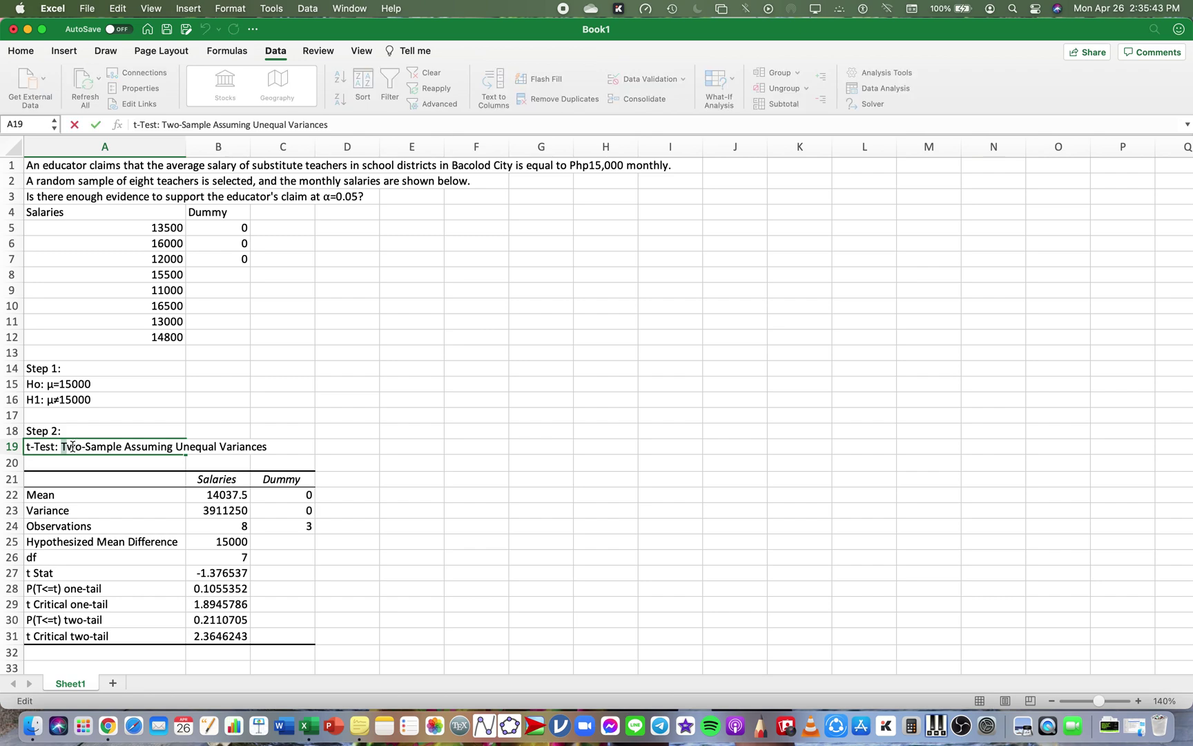
pyautogui.write('One')
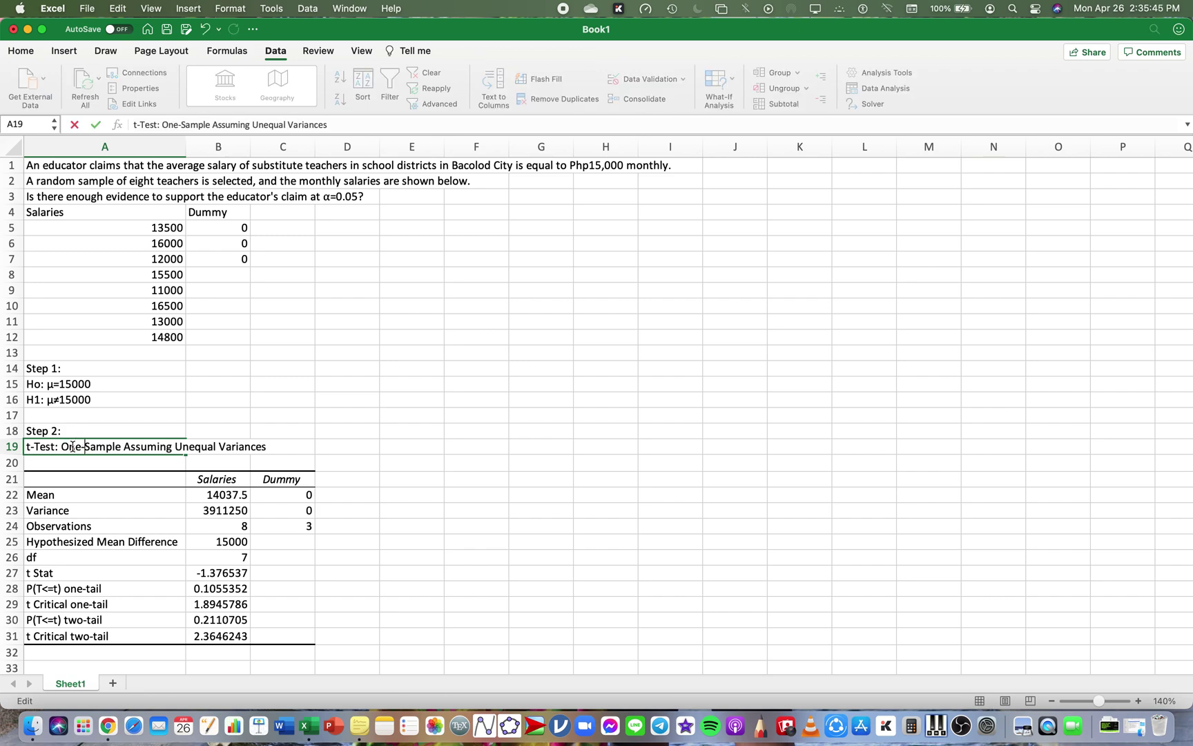
pyautogui.press('Right')
pyautogui.press('Right')
pyautogui.hotkey('shift', 'Right')
pyautogui.hotkey('shift', 'Right')
pyautogui.hotkey('shift', 'Right')
pyautogui.hotkey('shift', 'Right')
pyautogui.hotkey('shift', 'Right')
pyautogui.hotkey('shift', 'Right')
pyautogui.hotkey('shift', 'Right')
pyautogui.hotkey('shift', 'Right')
pyautogui.hotkey('shift', 'Right')
pyautogui.hotkey('shift', 'Right')
pyautogui.hotkey('shift', 'Right')
pyautogui.hotkey('shift', 'Right')
pyautogui.hotkey('shift', 'Right')
pyautogui.hotkey('shift', 'Right')
pyautogui.hotkey('shift', 'Right')
pyautogui.hotkey('shift', 'Right')
pyautogui.hotkey('shift', 'Right')
pyautogui.hotkey('shift', 'Right')
pyautogui.hotkey('shift', 'Right')
pyautogui.hotkey('shift', 'Right')
pyautogui.hotkey('shift', 'Right')
pyautogui.hotkey('shift', 'Right')
pyautogui.hotkey('shift', 'Right')
pyautogui.hotkey('shift', 'Right')
pyautogui.hotkey('shift', 'Right')
pyautogui.hotkey('shift', 'Right')
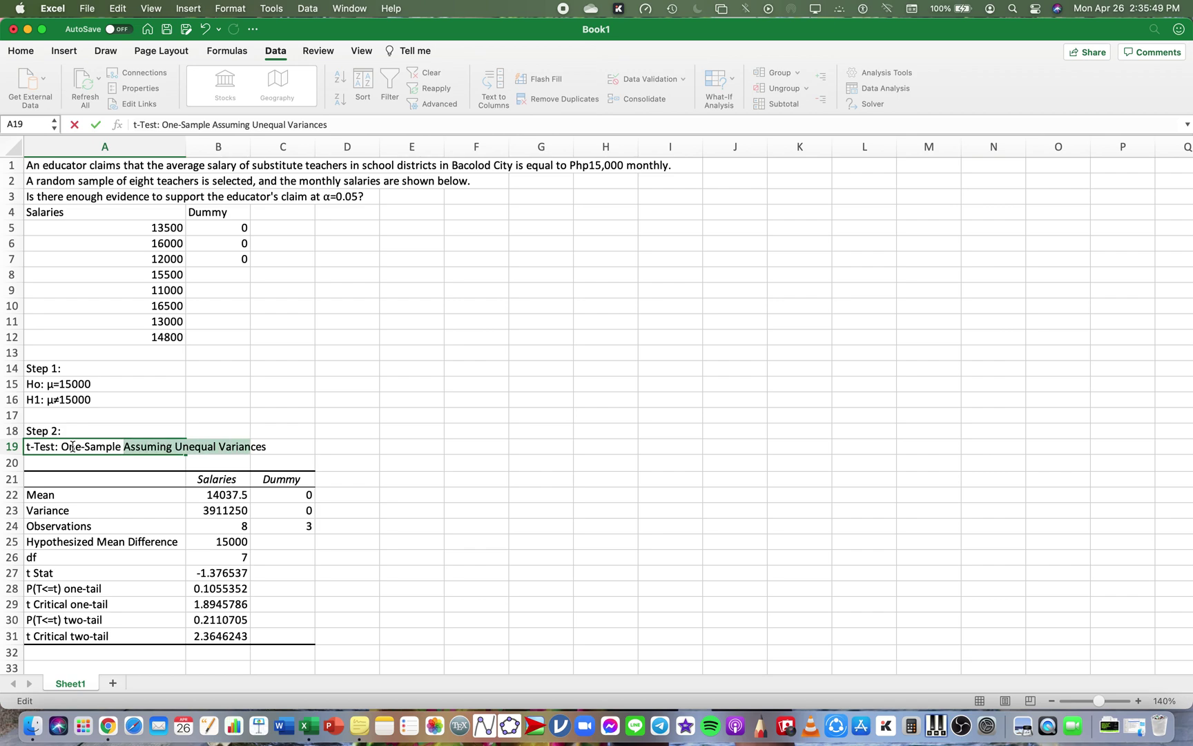
pyautogui.hotkey('shift', 'Right')
pyautogui.write('Mean')
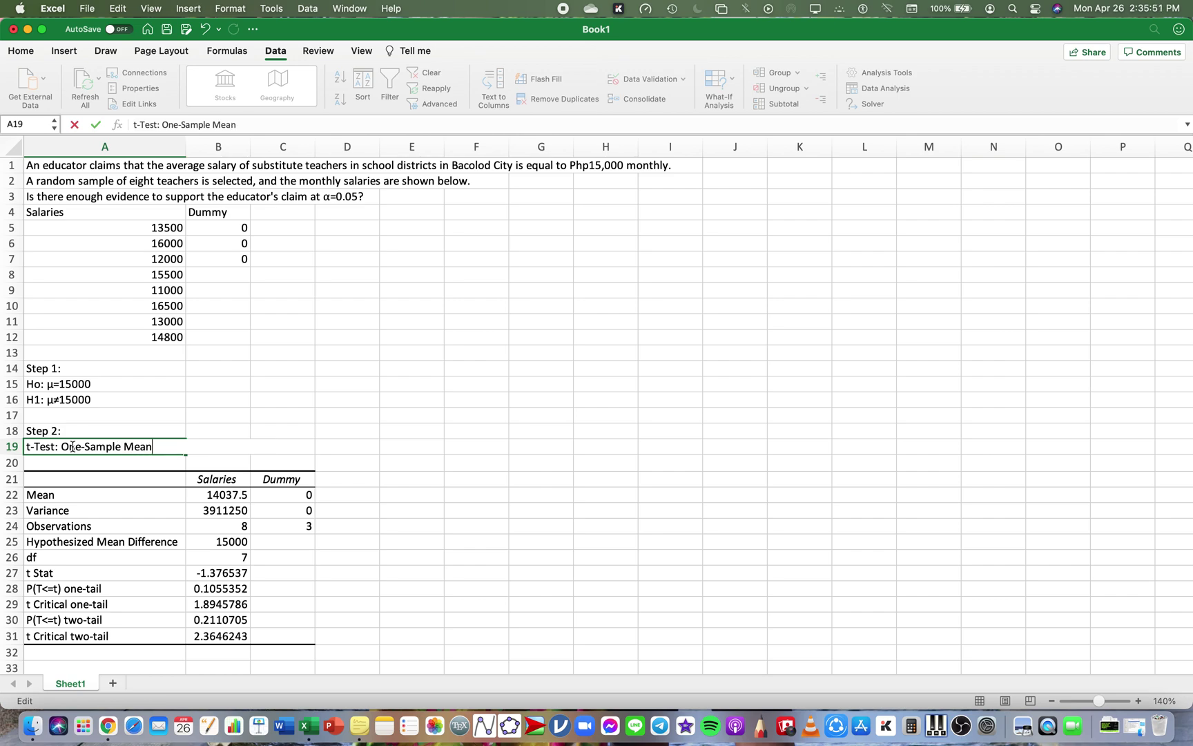
pyautogui.press('Return')
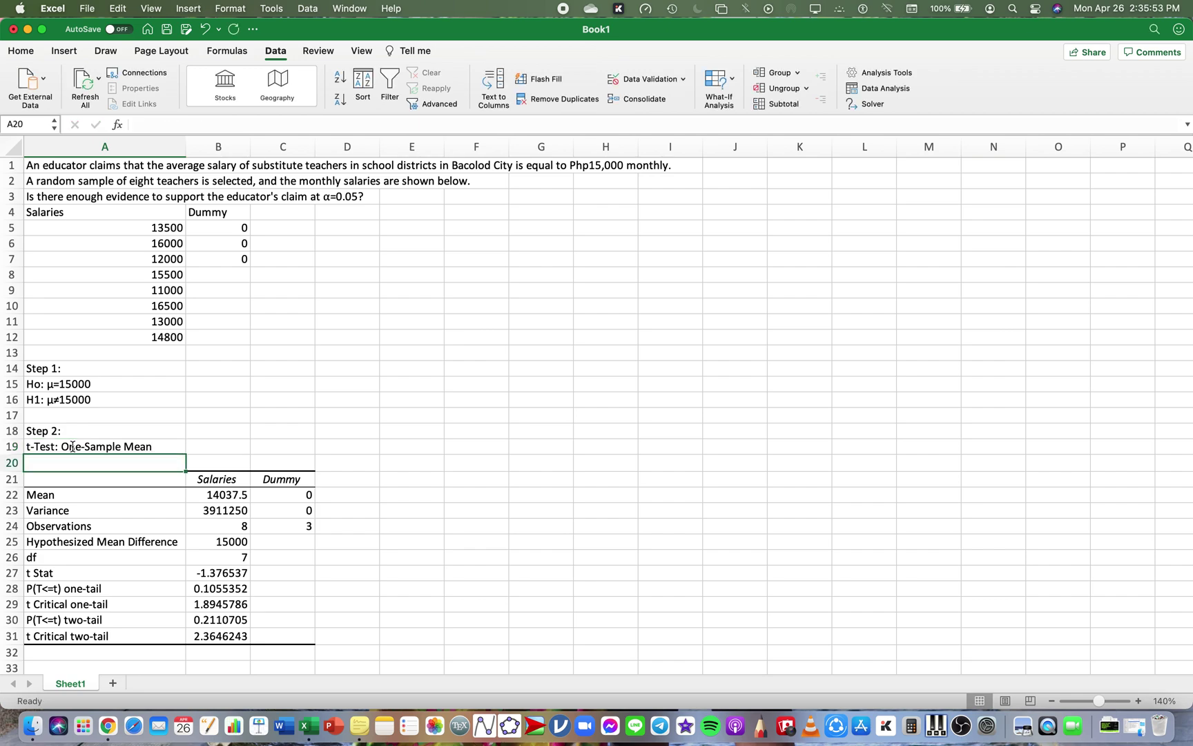
pyautogui.press('Return')
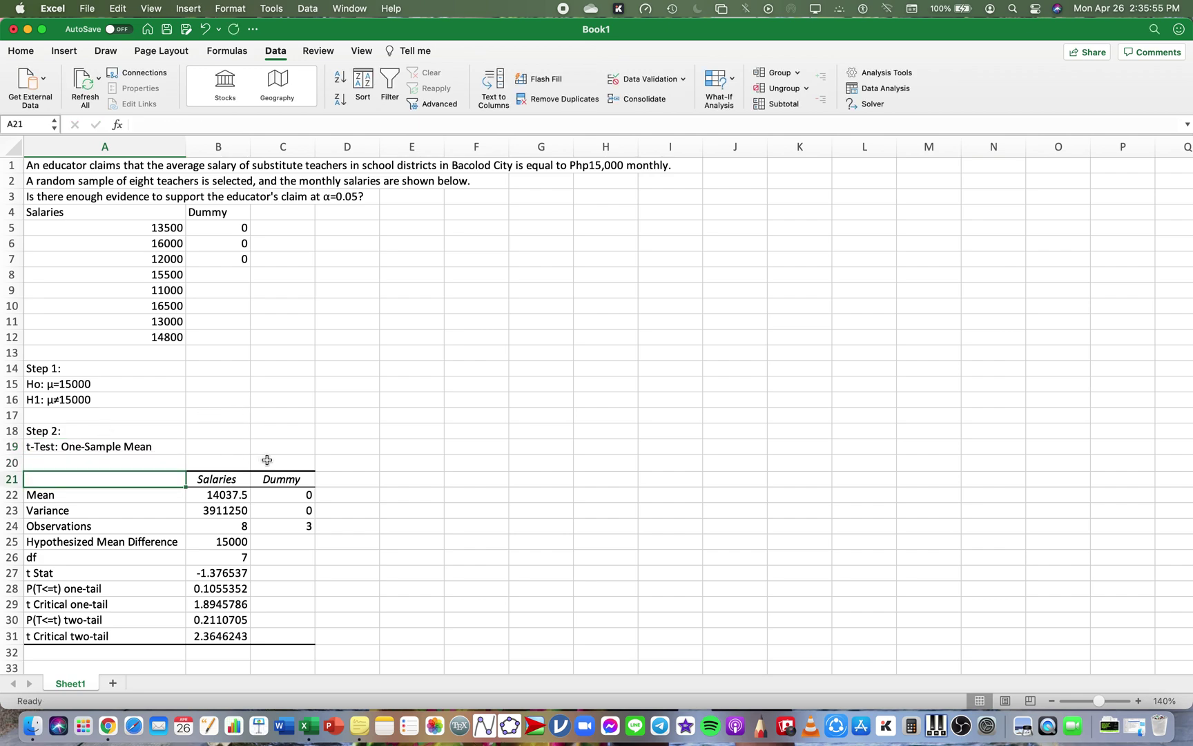
# - Clear the Dummy results in C21:C31 and delete column C
pyautogui.moveTo(274, 476); pyautogui.dragTo(283, 635)
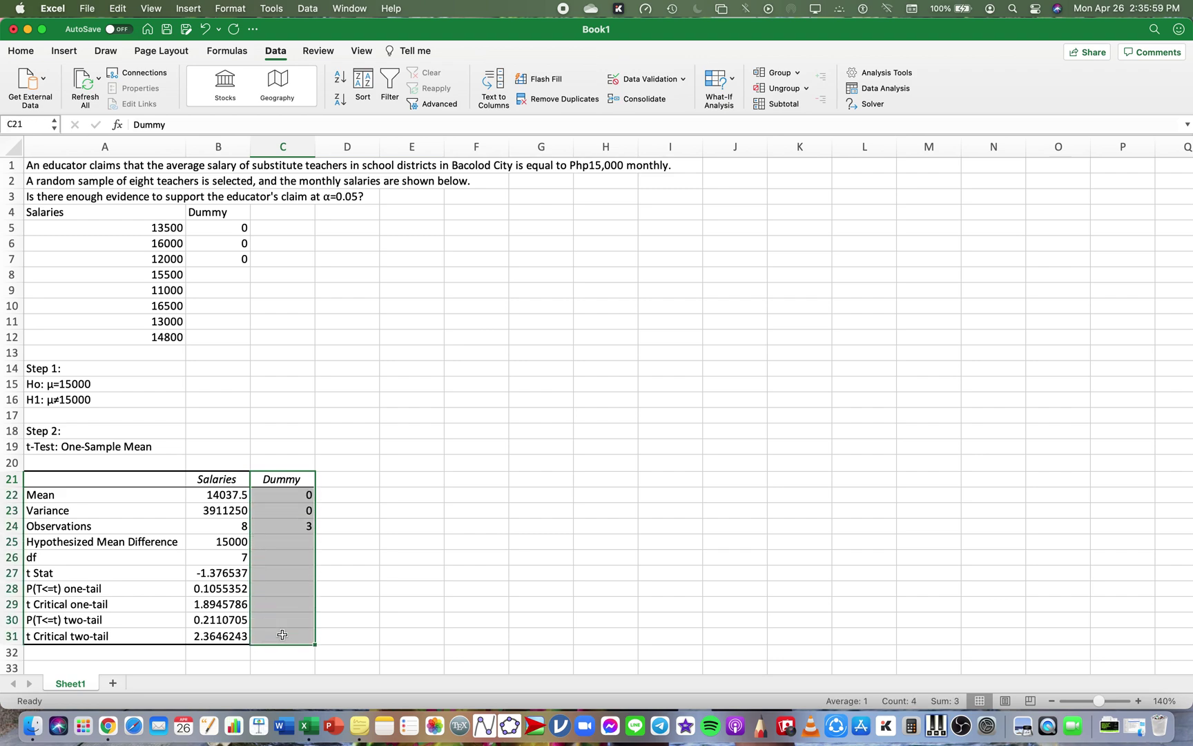
pyautogui.press('Delete')
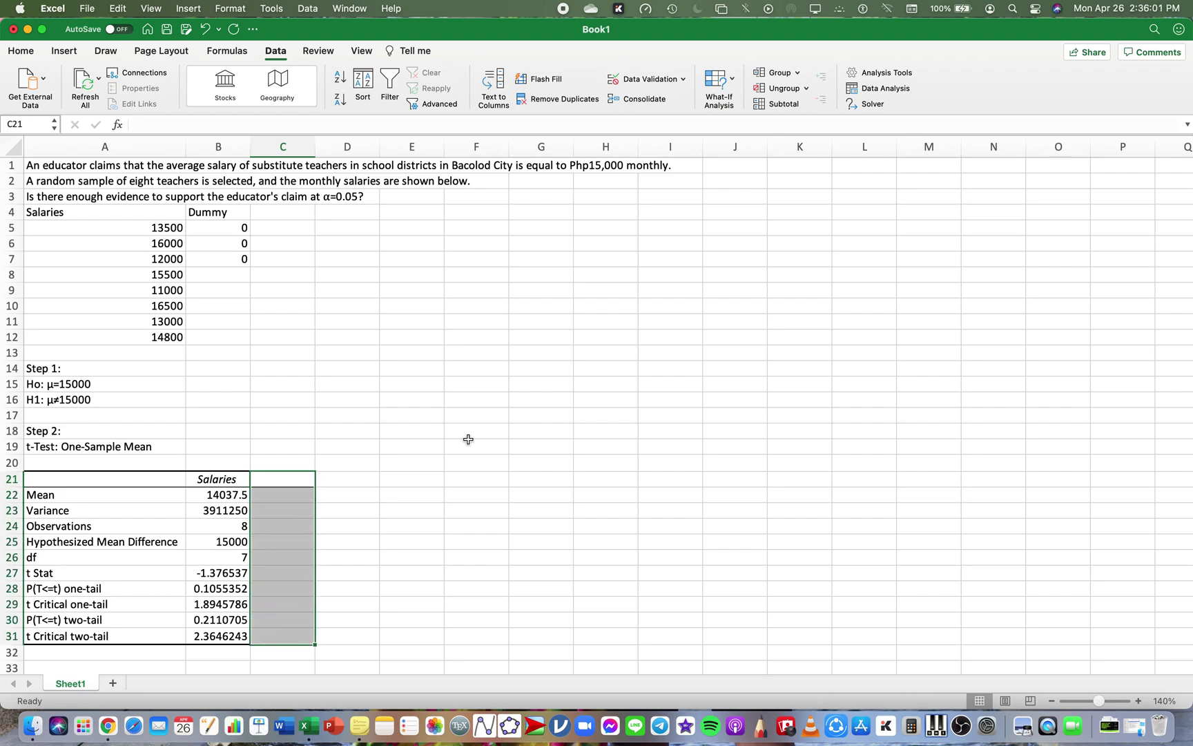
pyautogui.click(401, 428)
pyautogui.click(291, 145)
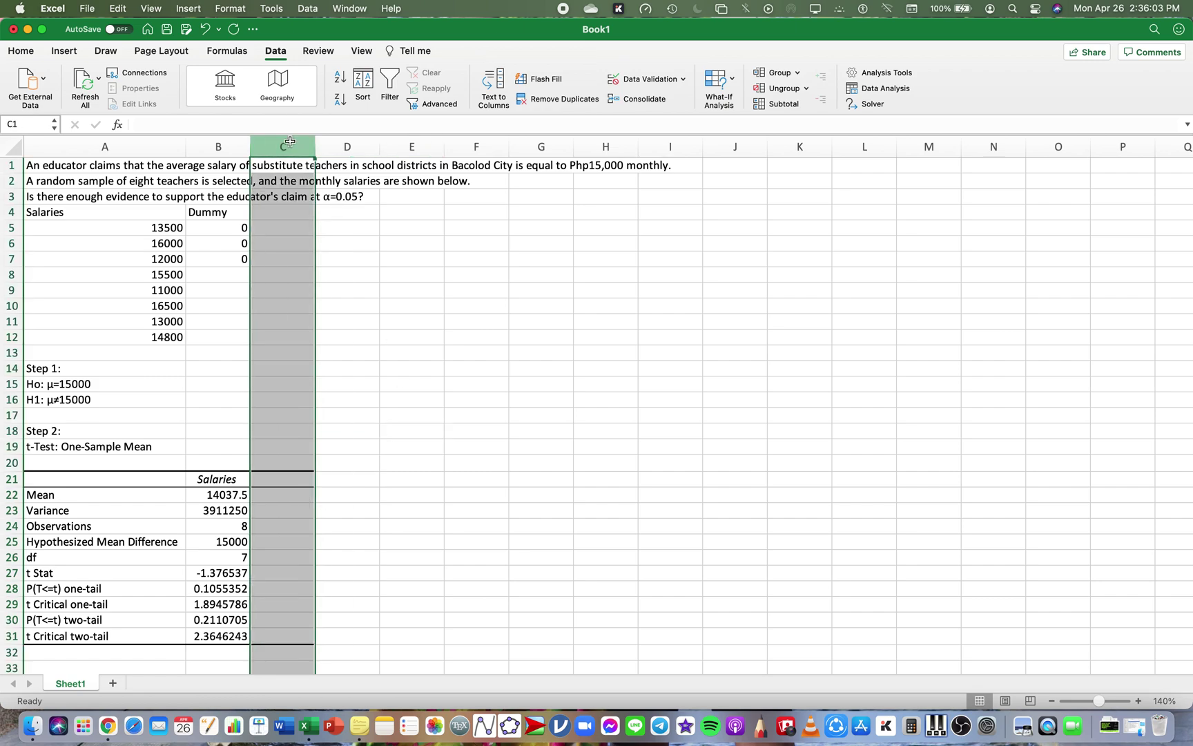
pyautogui.rightClick(291, 145)
pyautogui.press('Return')
pyautogui.click(264, 390)
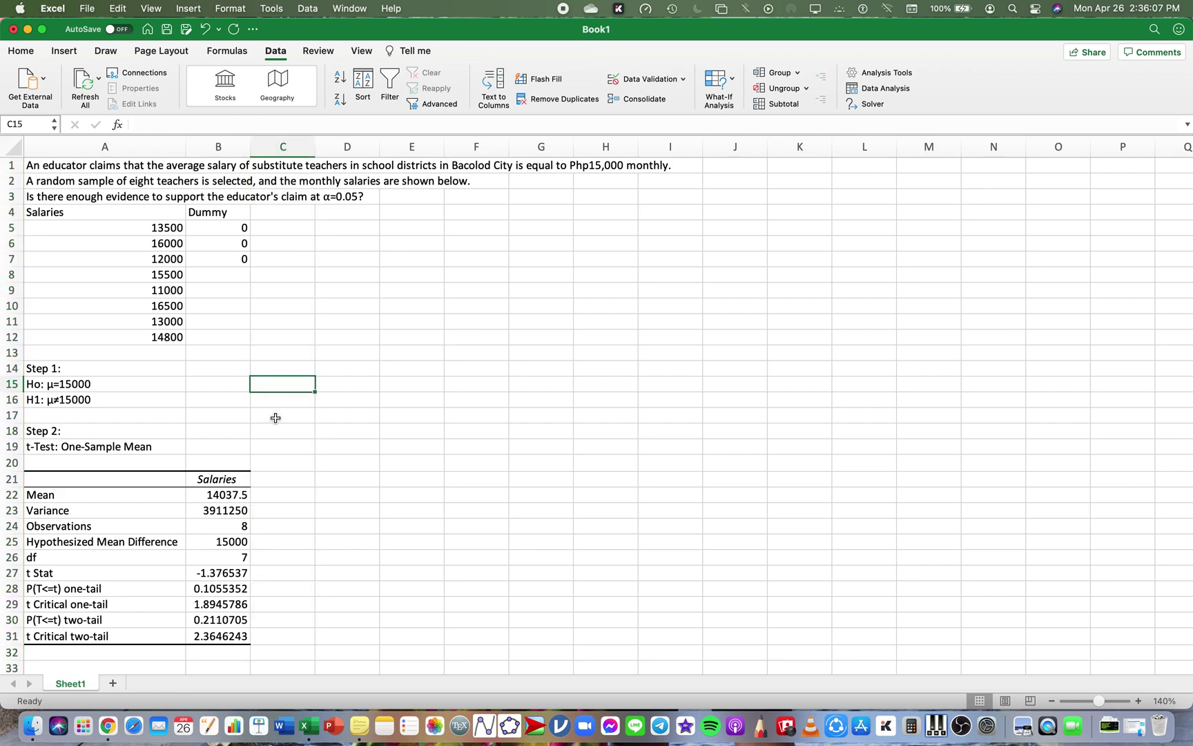
pyautogui.click(211, 481)
pyautogui.click(124, 500)
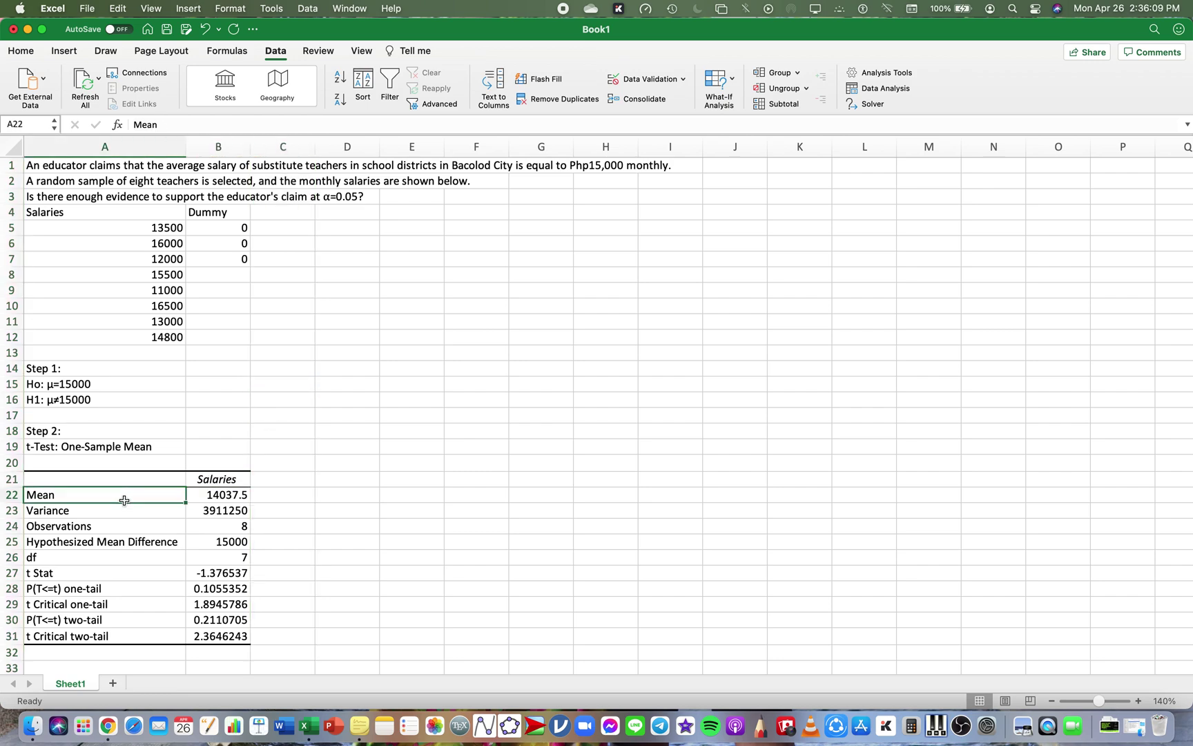
pyautogui.press('Down')
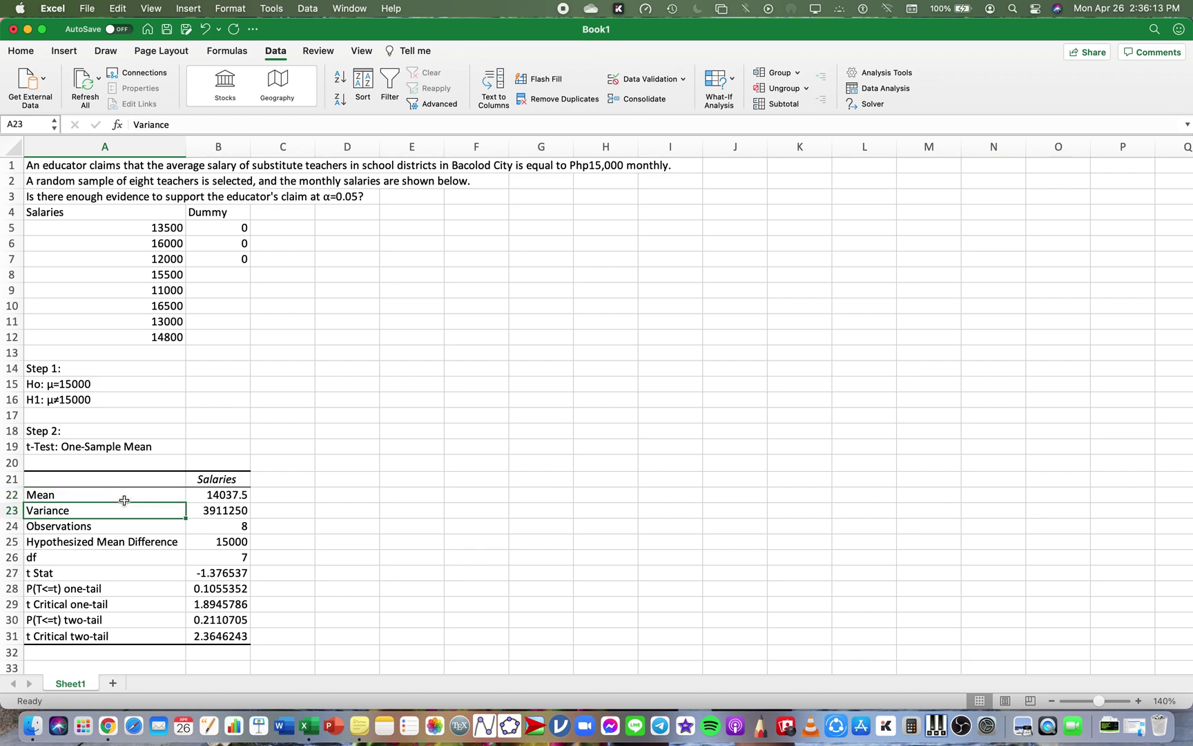
pyautogui.press('Down')
pyautogui.press('Right')
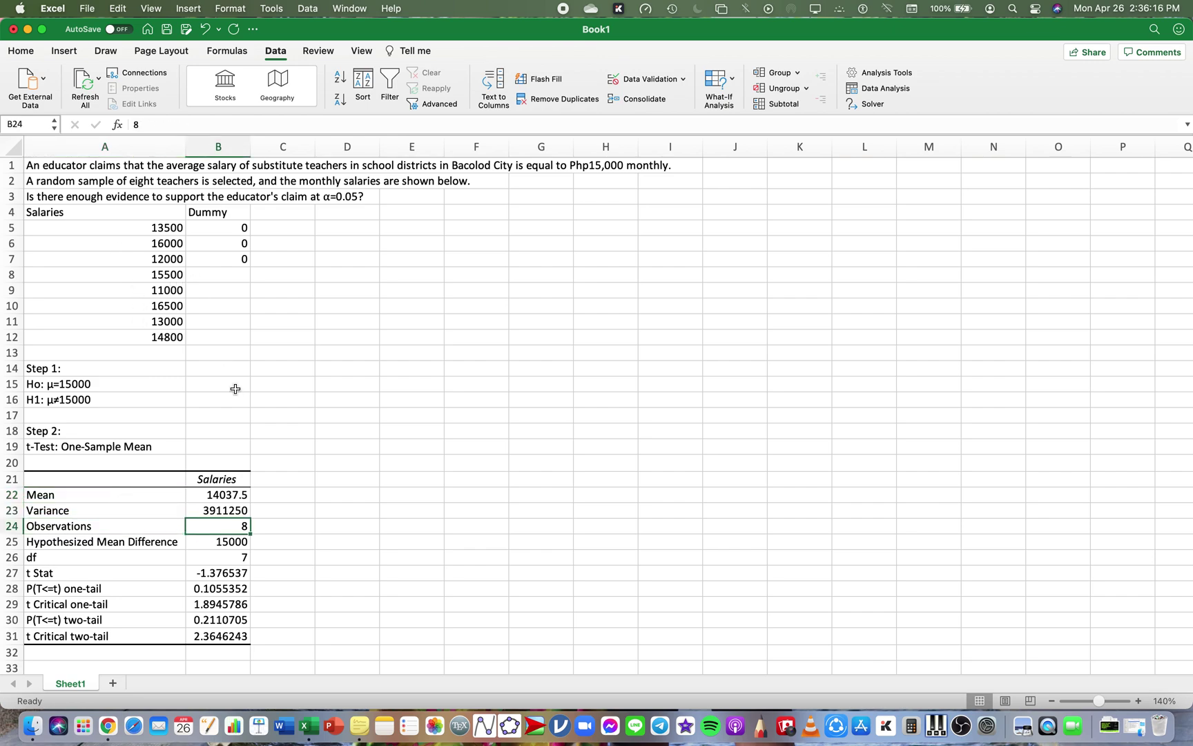
pyautogui.press('Left')
pyautogui.press('Down')
pyautogui.press('Right')
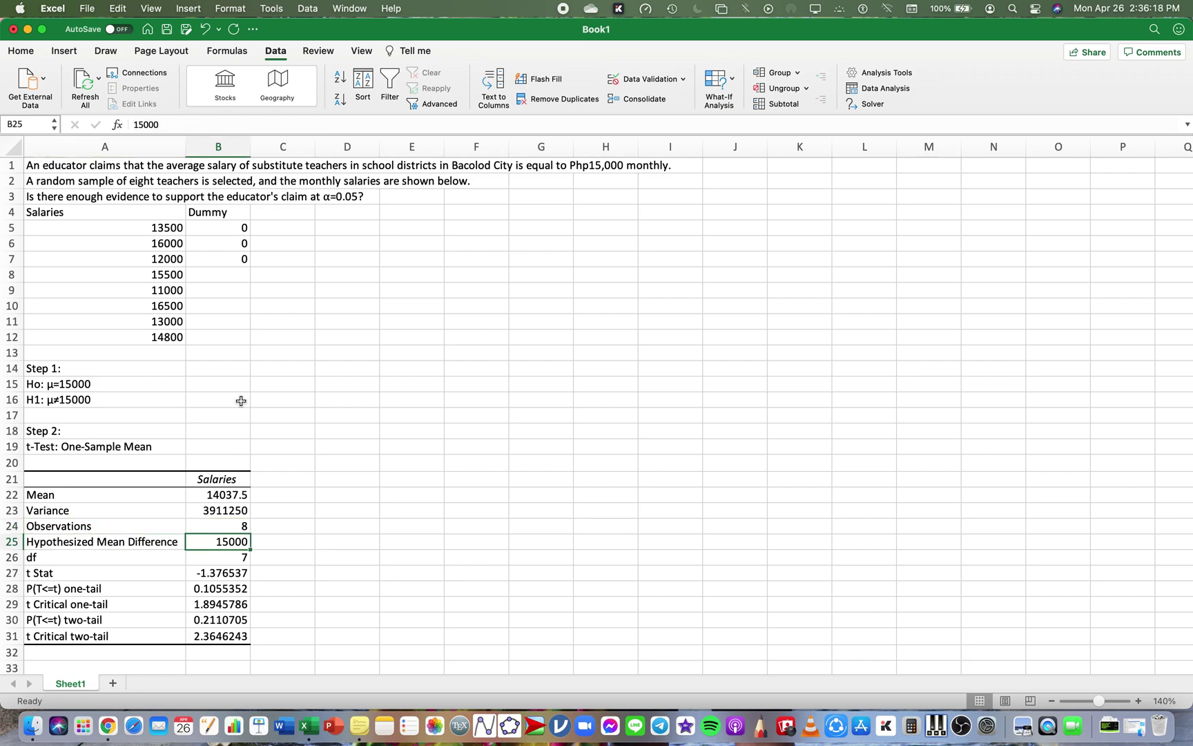
pyautogui.press('Down')
pyautogui.press('Left')
pyautogui.press('Right')
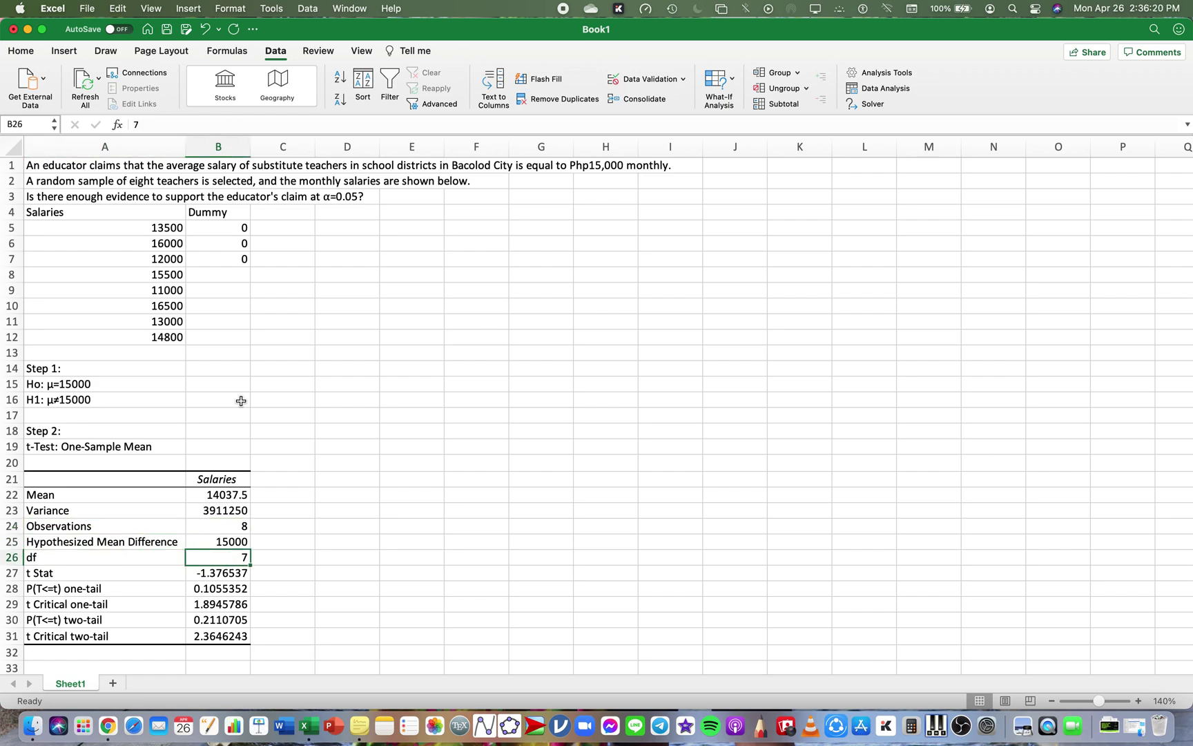
pyautogui.press('Down')
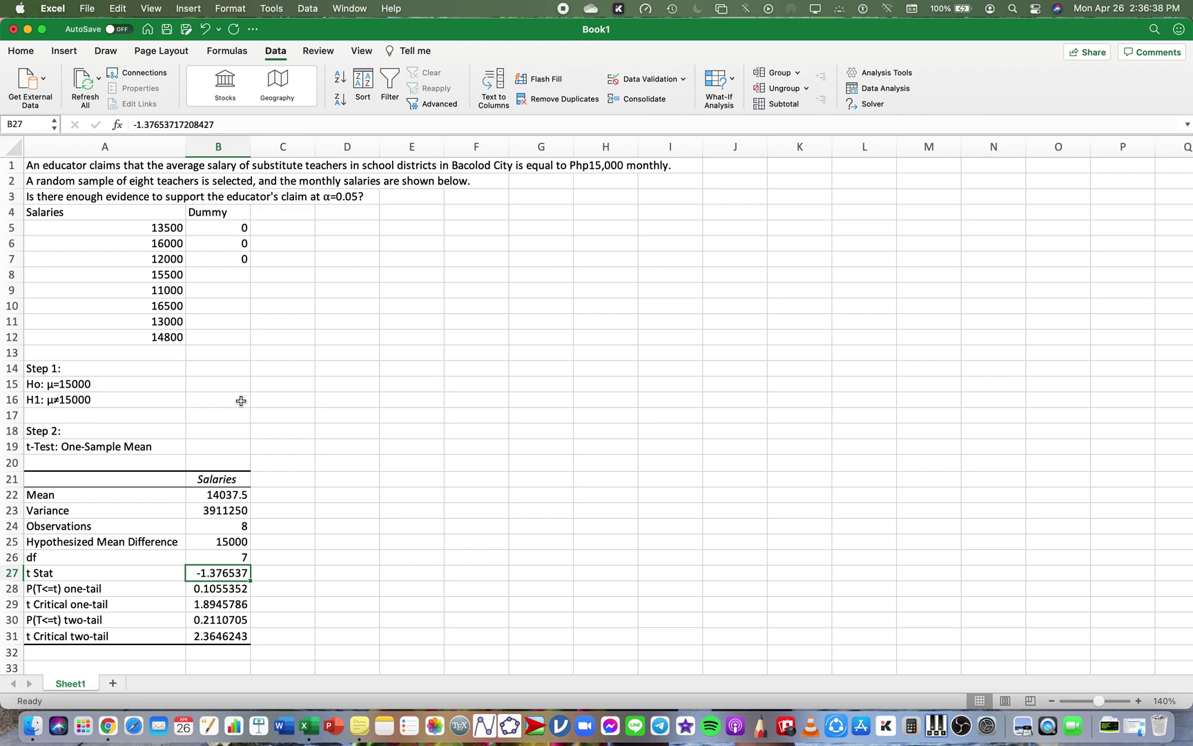
pyautogui.press('Down')
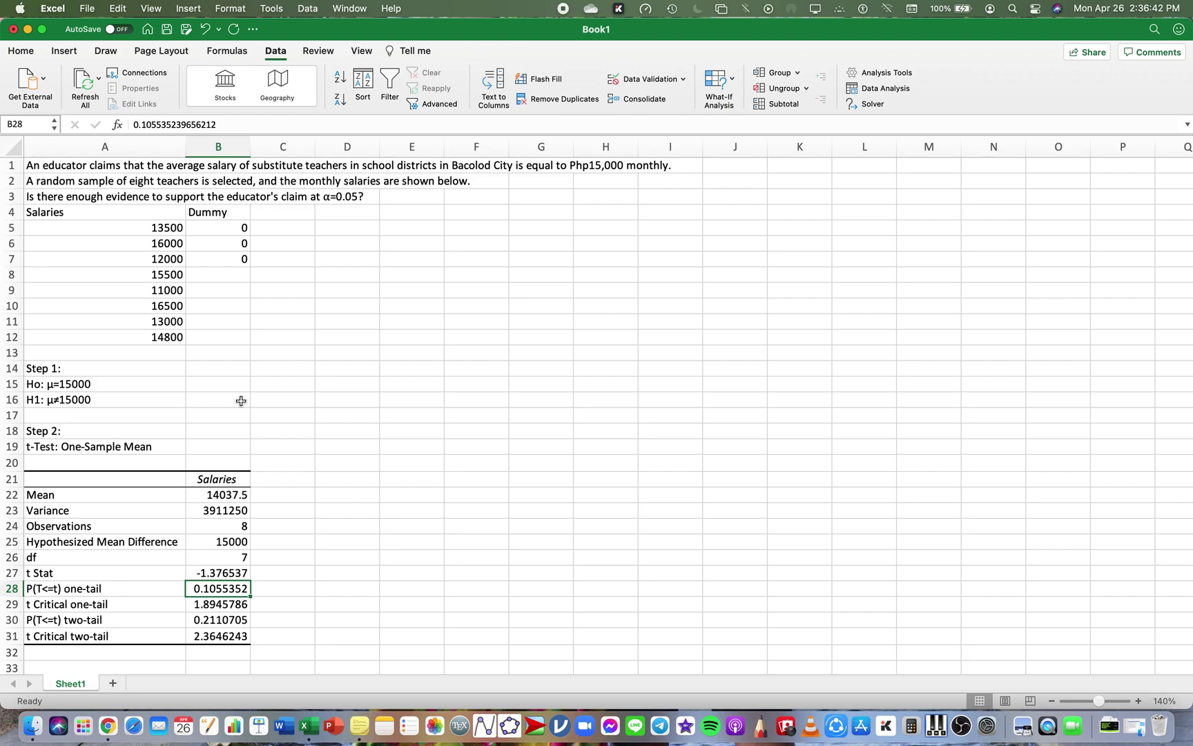
pyautogui.press('Down')
pyautogui.press('Down')
pyautogui.click(126, 404)
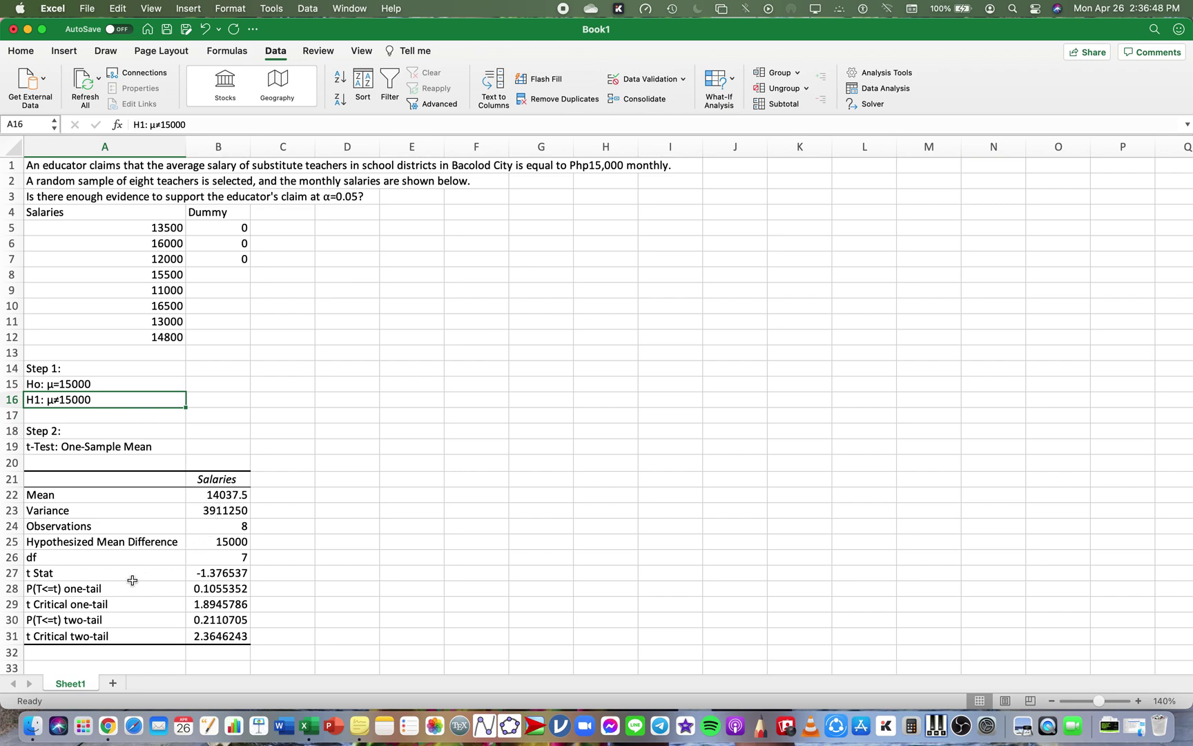
pyautogui.click(58, 621)
pyautogui.moveTo(179, 619); pyautogui.dragTo(218, 619)
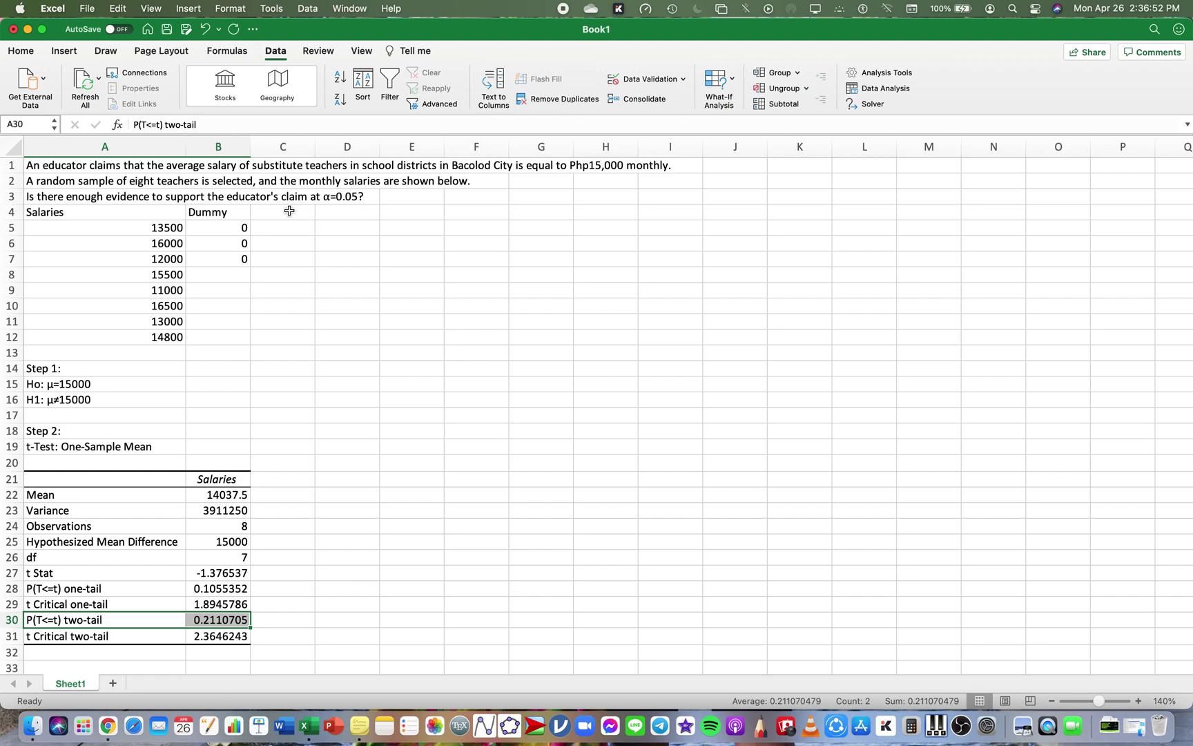
# - Fill the two-tail p-value row 30 and the hypotheses in A15:A16 with yellow
pyautogui.click(29, 50)
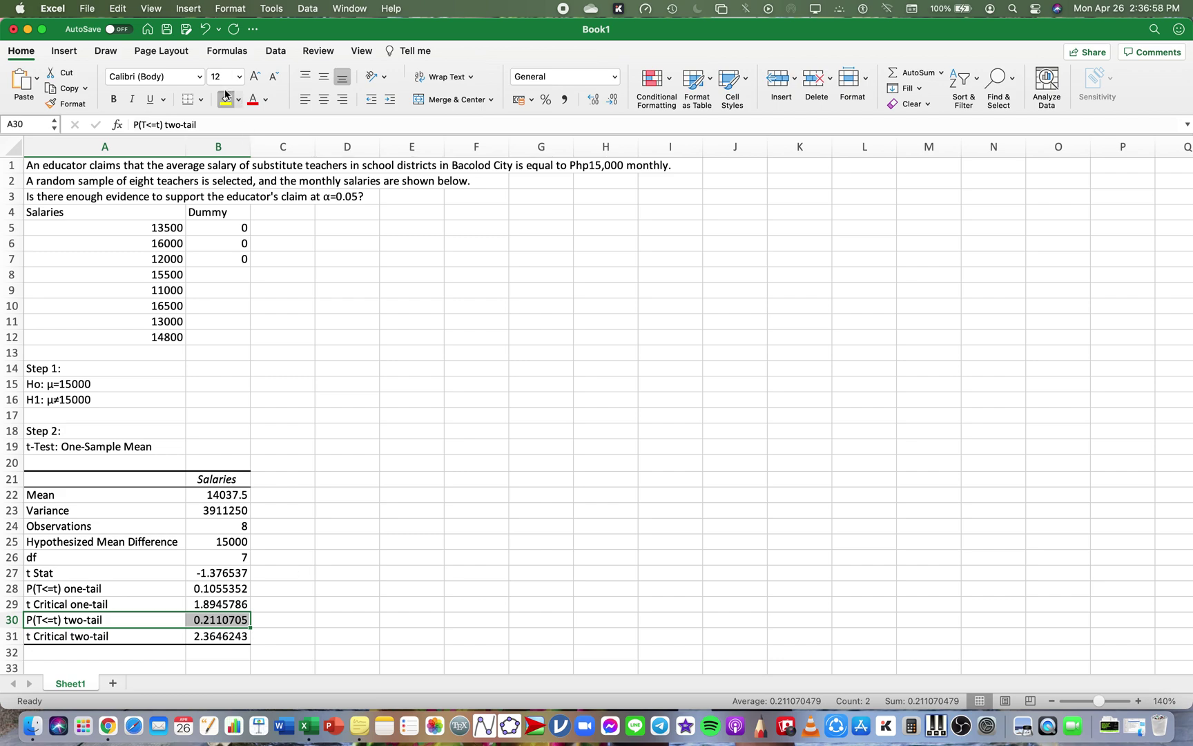
pyautogui.press('super+y')
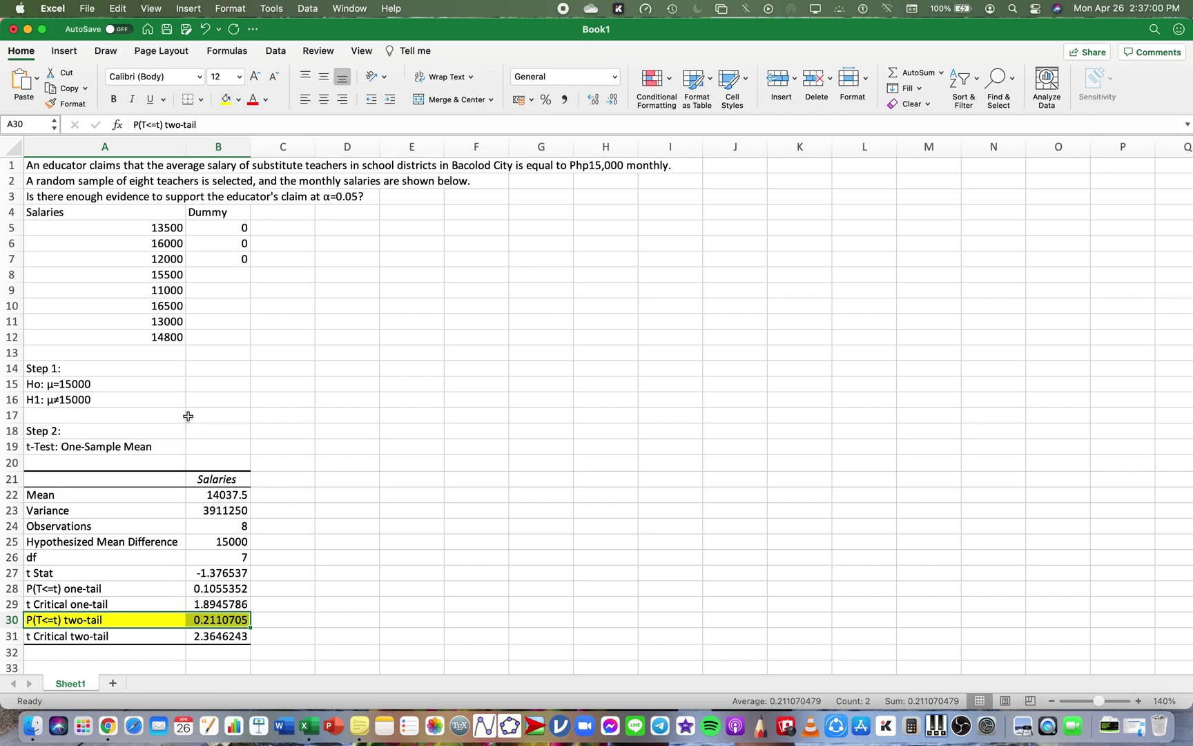
pyautogui.moveTo(107, 379); pyautogui.dragTo(103, 400)
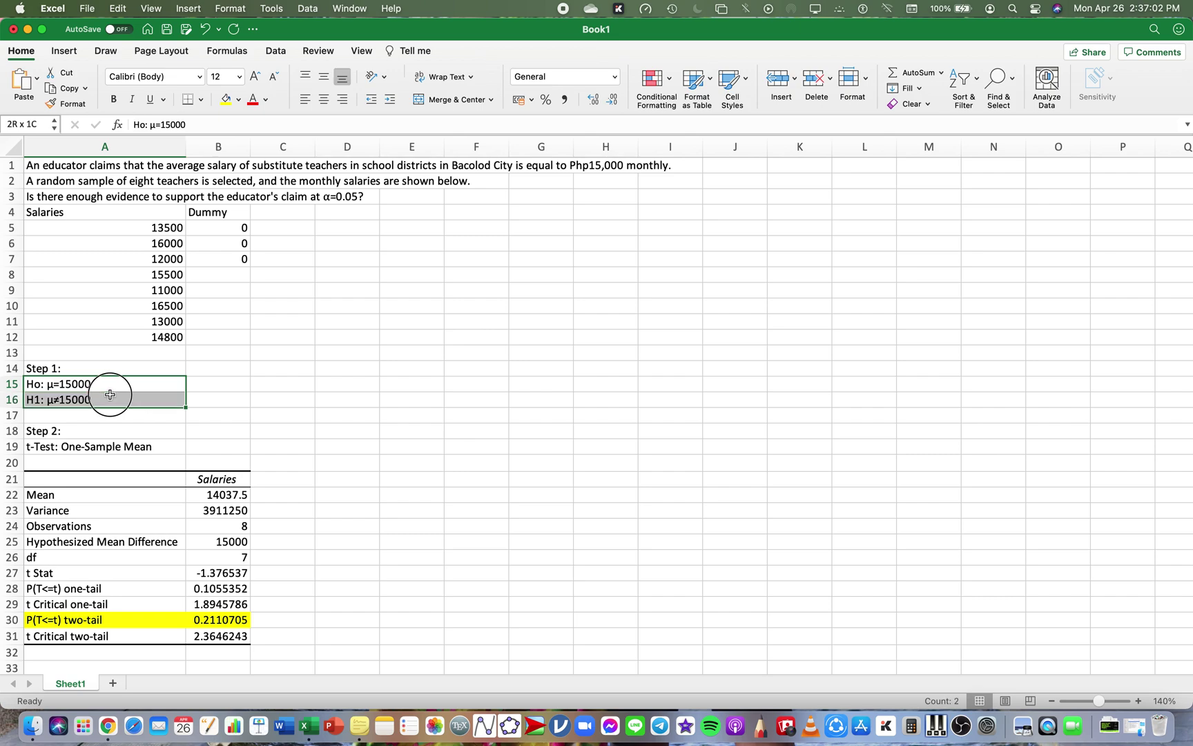
pyautogui.click(228, 100)
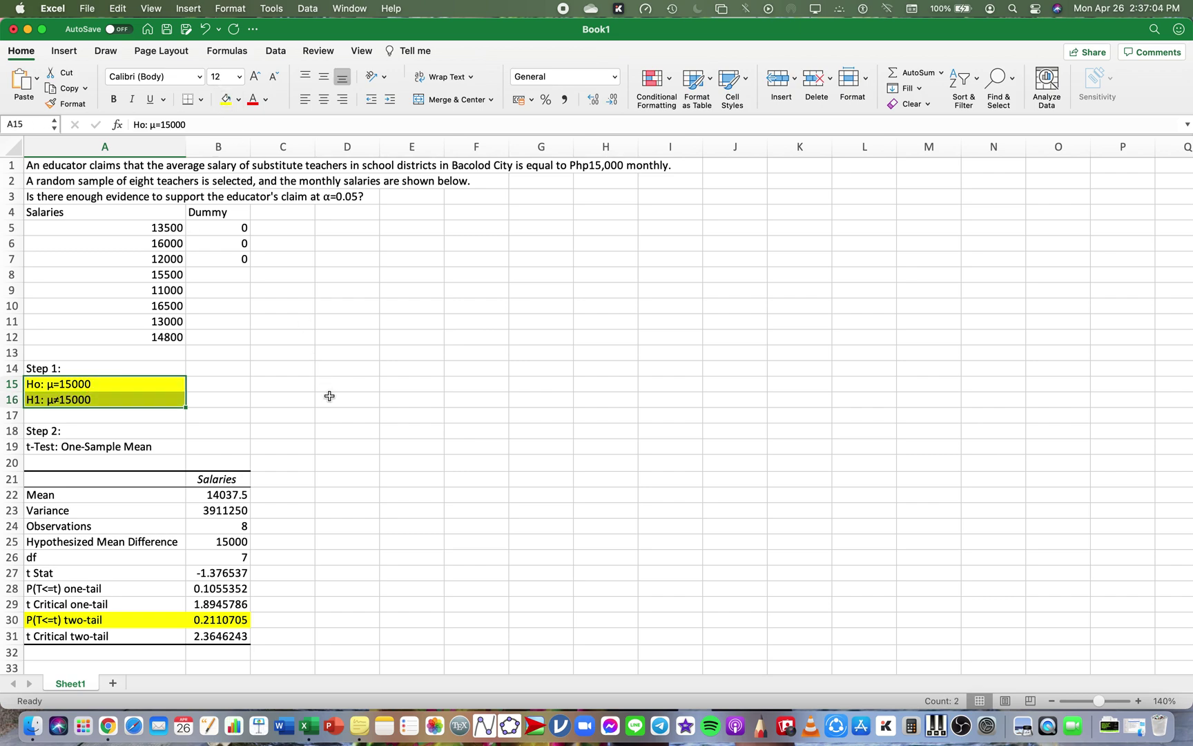
pyautogui.click(232, 618)
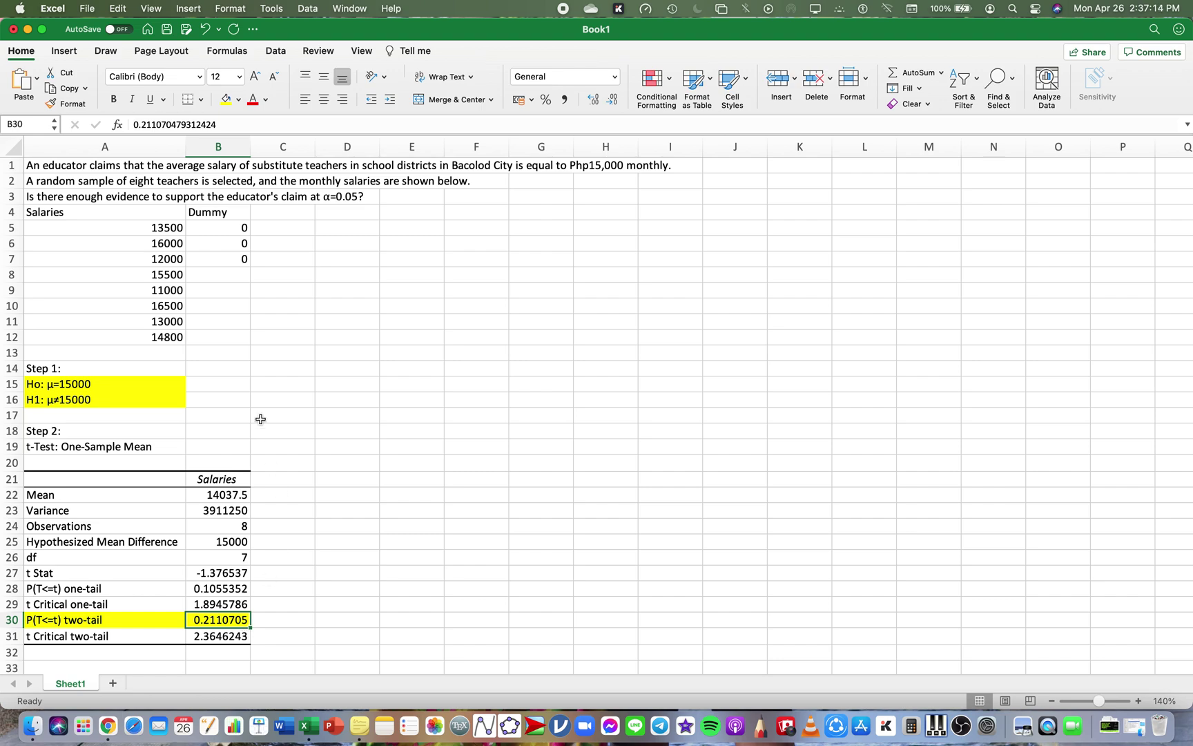
pyautogui.click(331, 368)
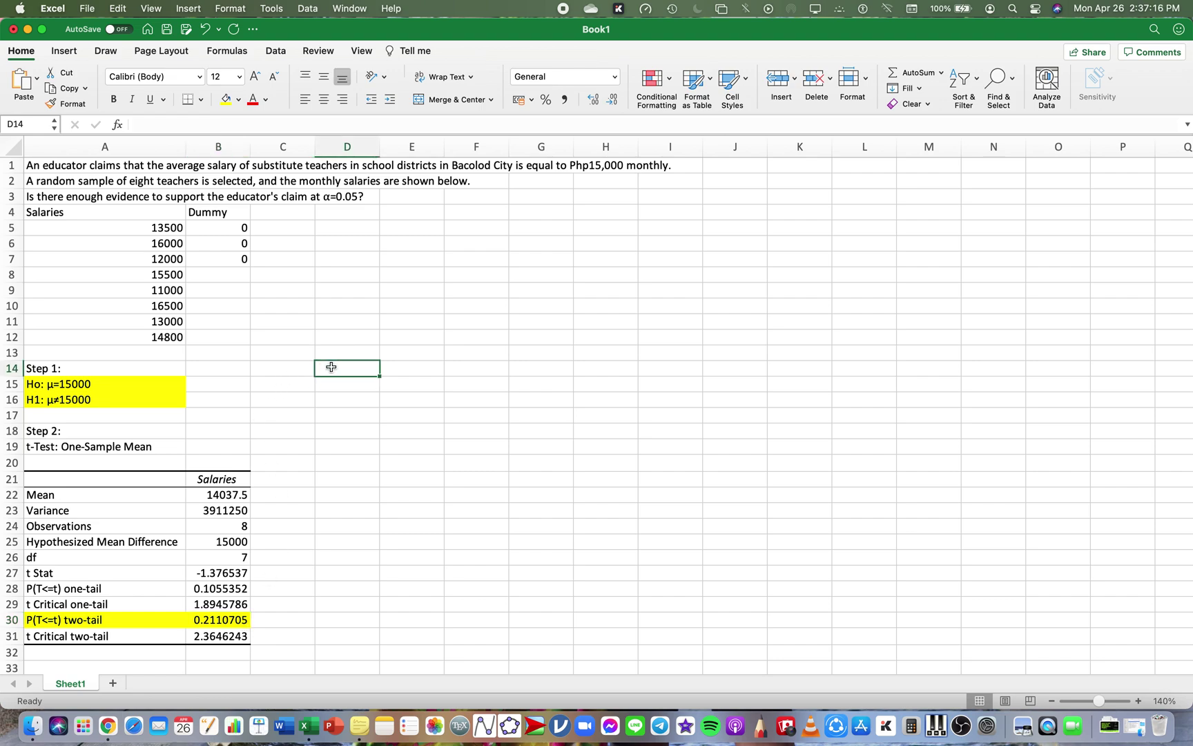
# - Enter the 'Step 3:' heading in D14 and copy the α symbol from the question
pyautogui.write('Step 3:')
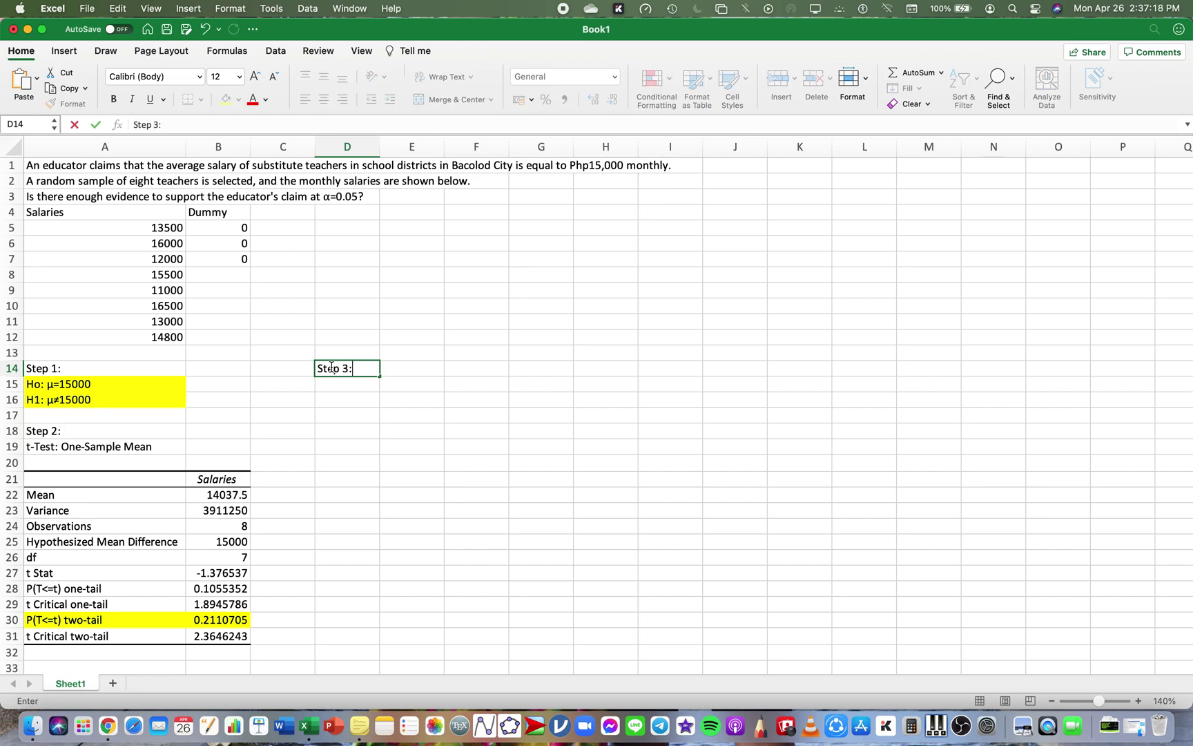
pyautogui.press('Return')
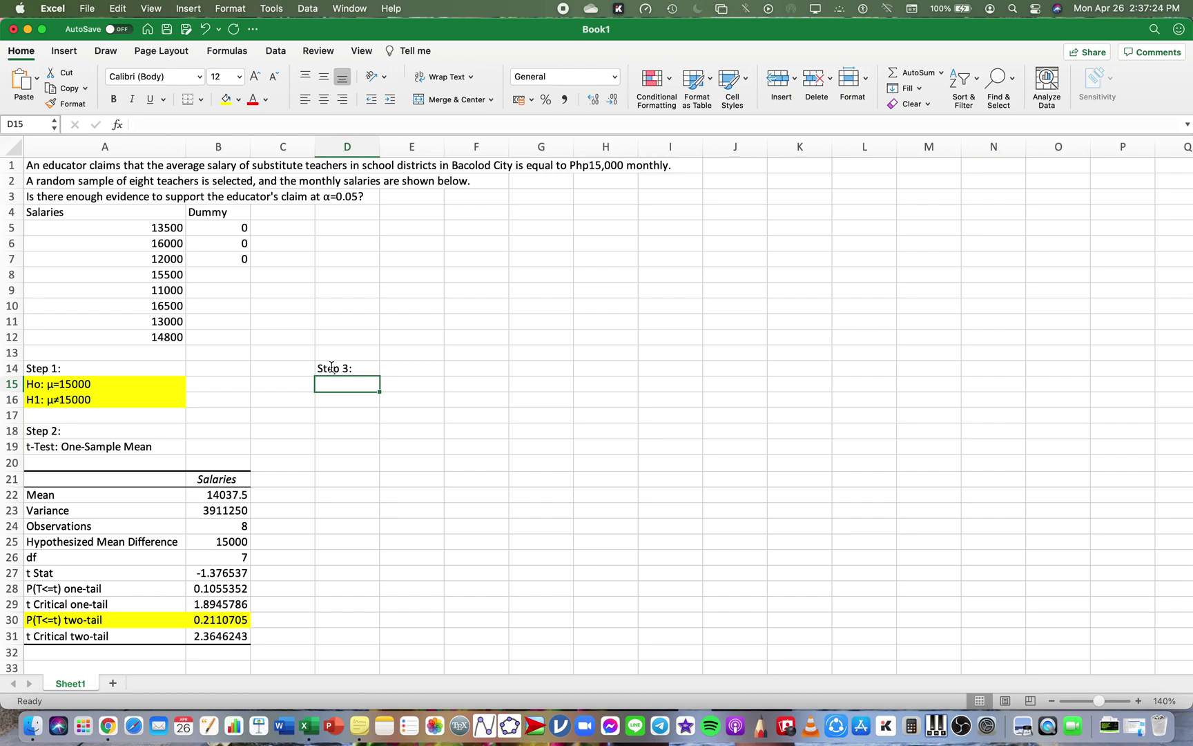
pyautogui.doubleClick(324, 199)
pyautogui.click(43, 198)
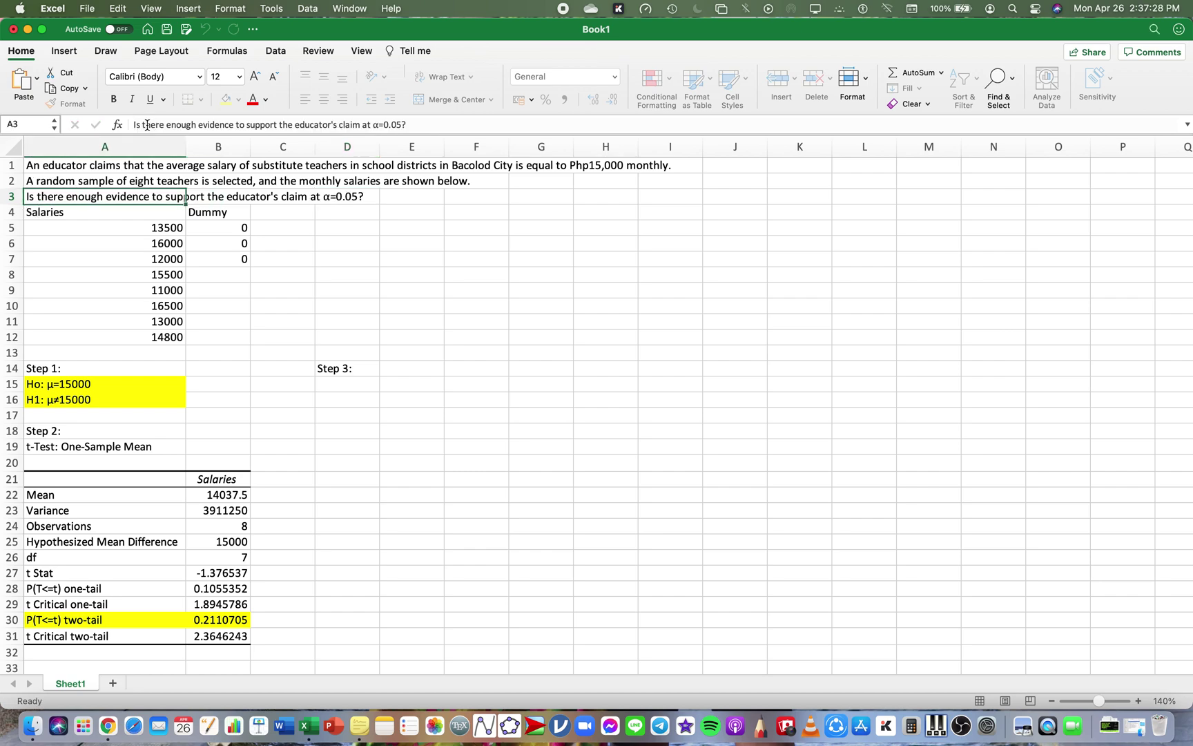
pyautogui.doubleClick(377, 124)
pyautogui.press('super+c')
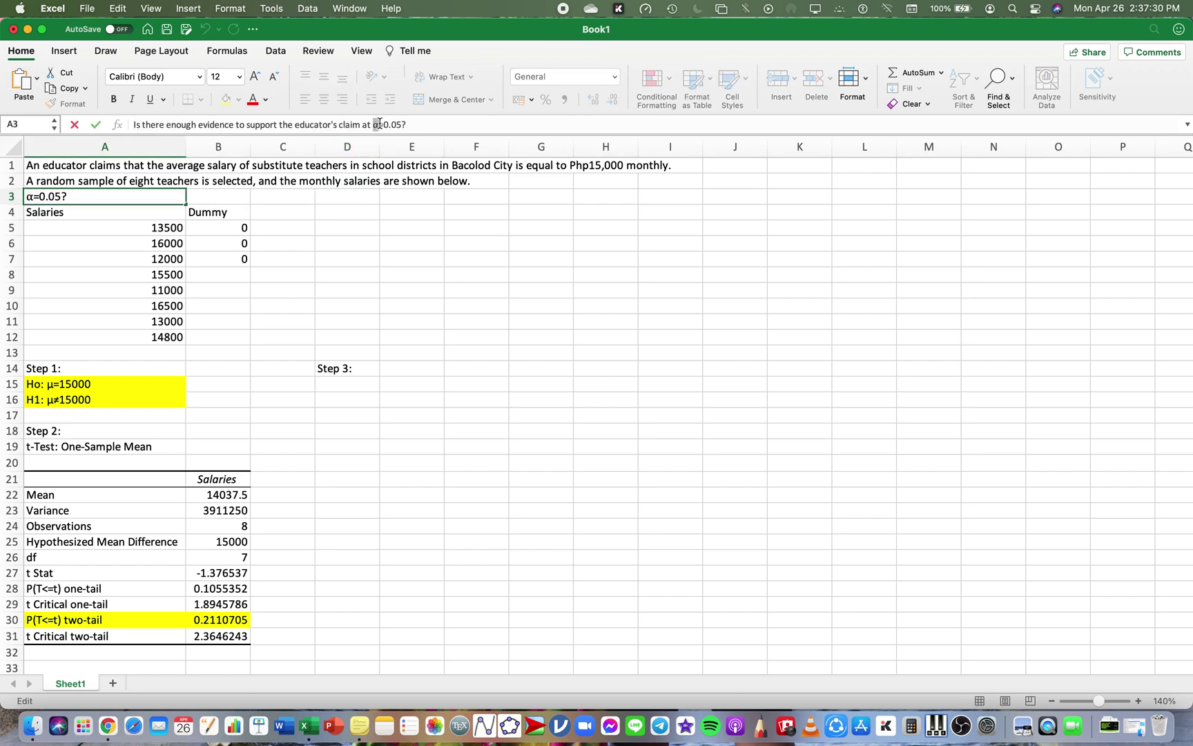
# - Type 'α=0.05 and p-value=0.2111.' into D15
pyautogui.click(348, 390)
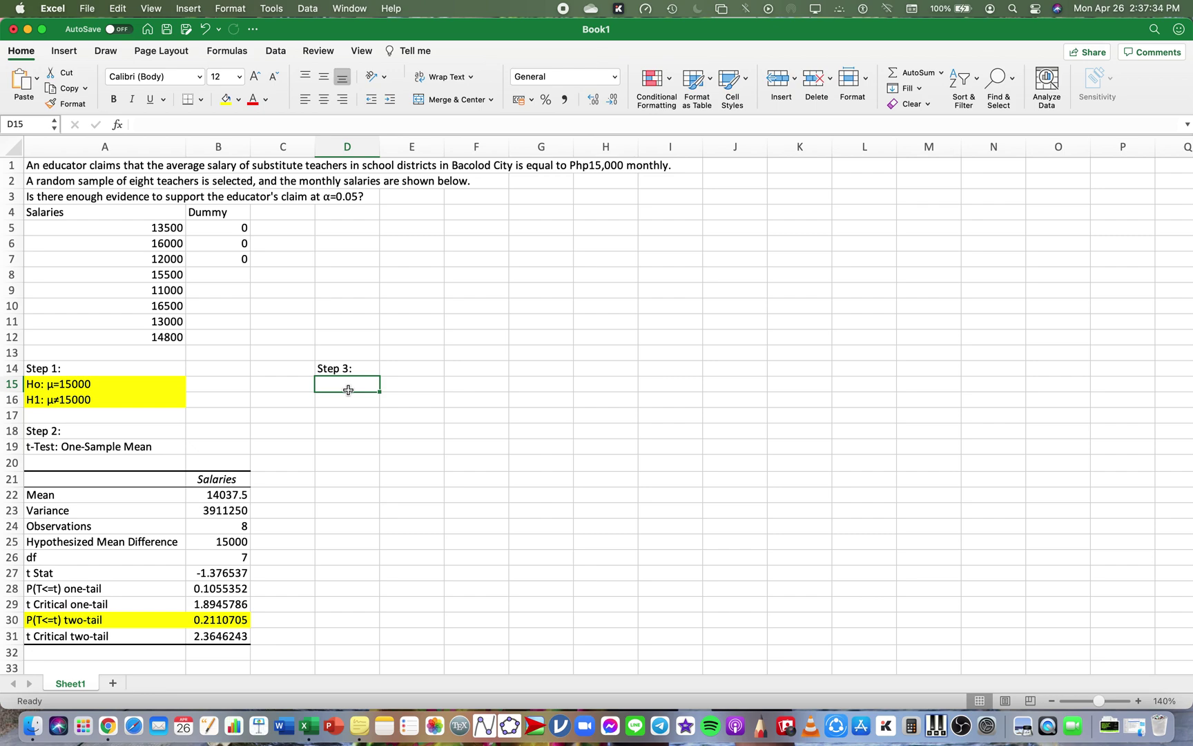
pyautogui.write('0')
pyautogui.write('=')
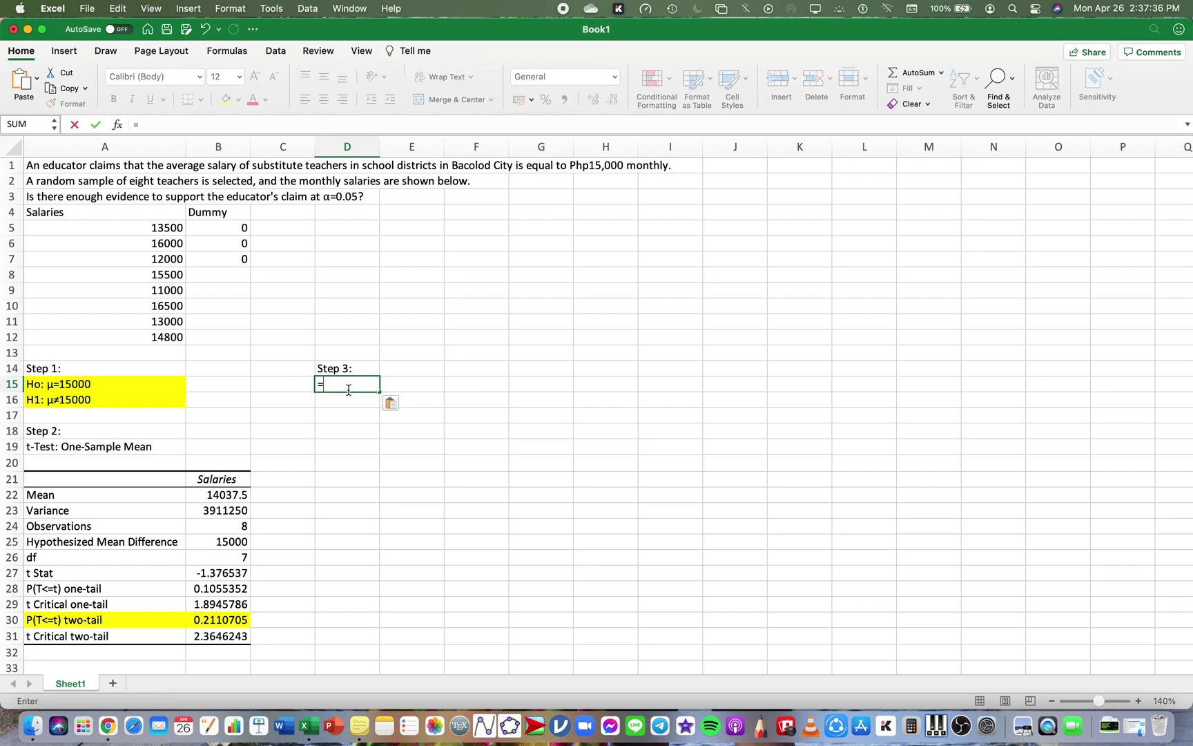
pyautogui.press('BackSpace')
pyautogui.press('super+v')
pyautogui.write('=')
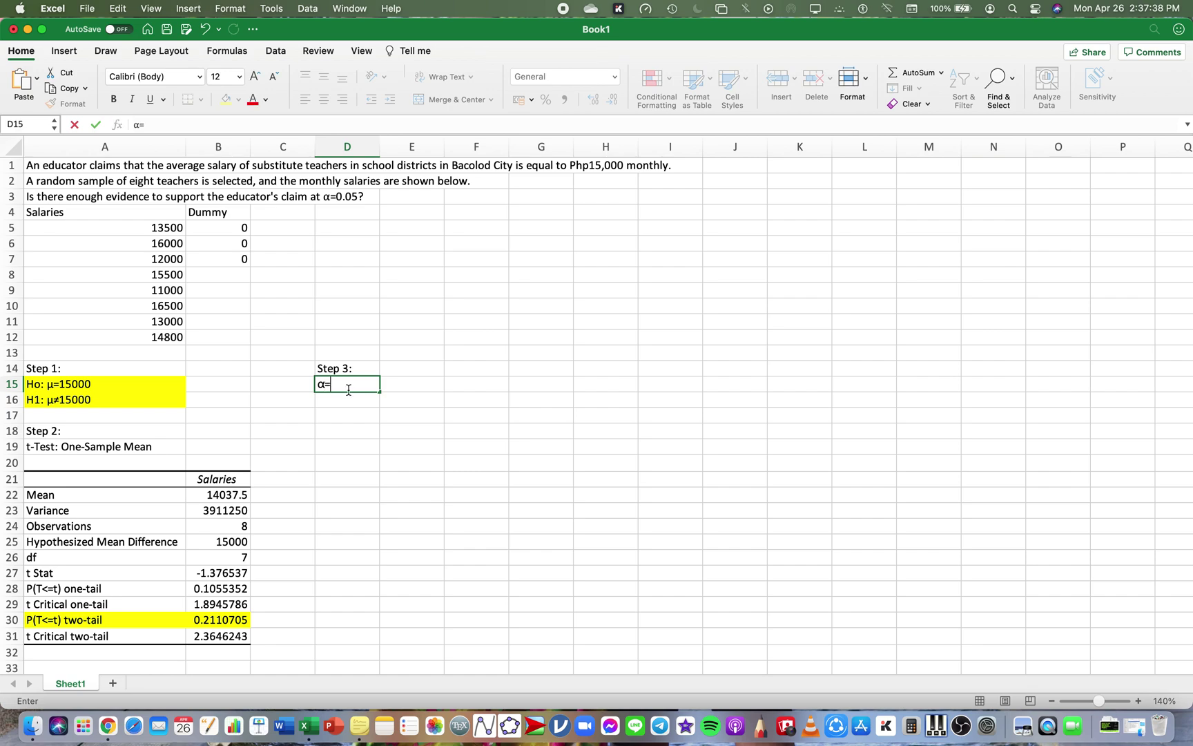
pyautogui.write('0.05 and p-va')
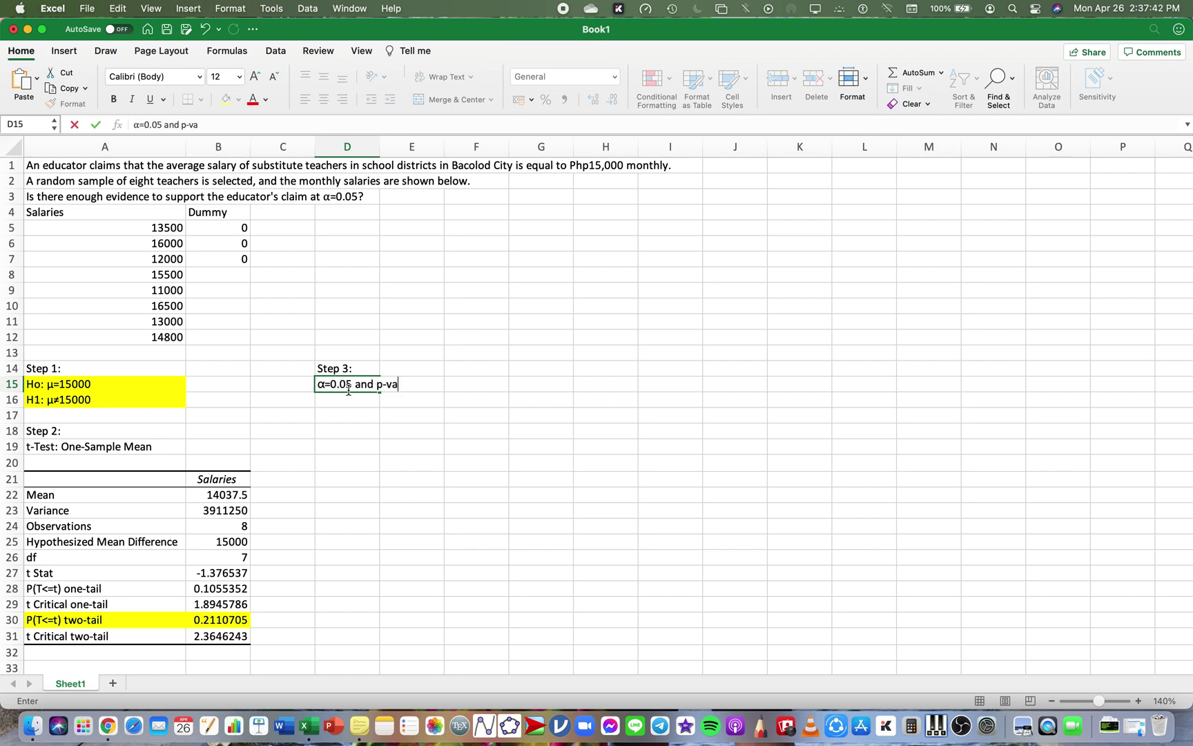
pyautogui.write('lue=0.2111.')
# - Add 'Since p-value > α, i.e., 0.2111 > 0.05.' in D16
pyautogui.press('Return')
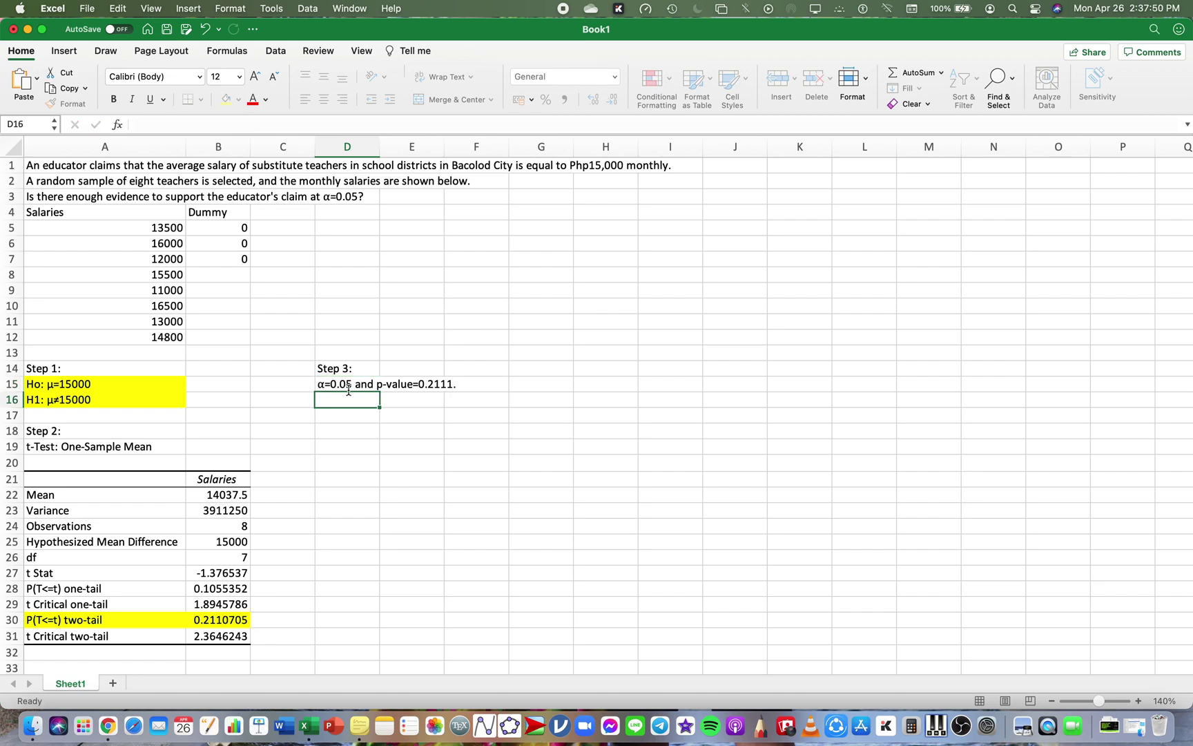
pyautogui.write('Since ')
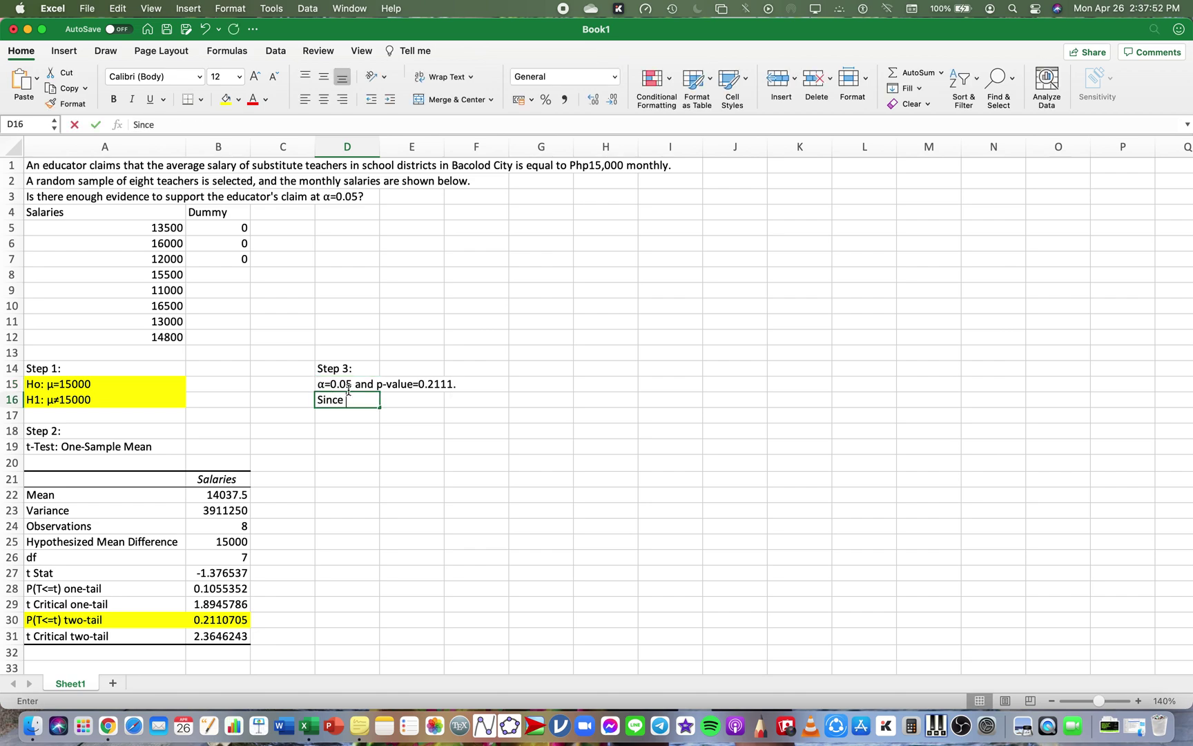
pyautogui.write('p')
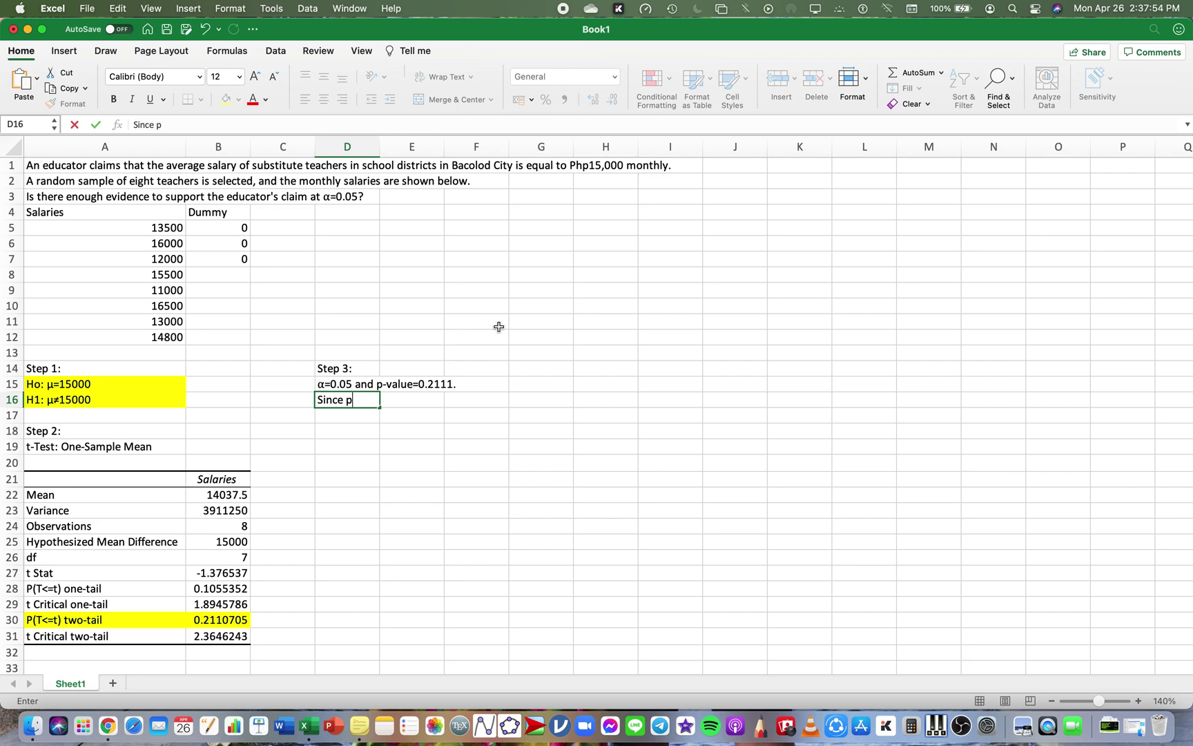
pyautogui.write('-value > α, i.e.,')
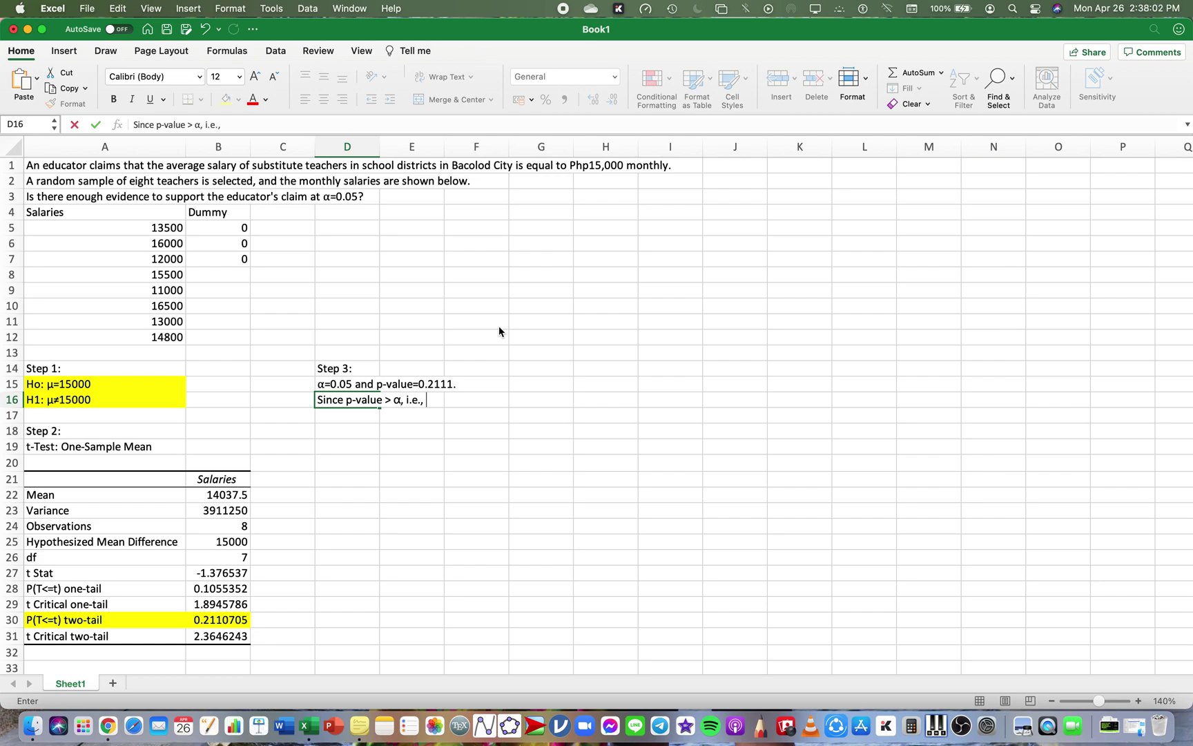
pyautogui.write(' 0.2111 > 0.05')
pyautogui.write('.')
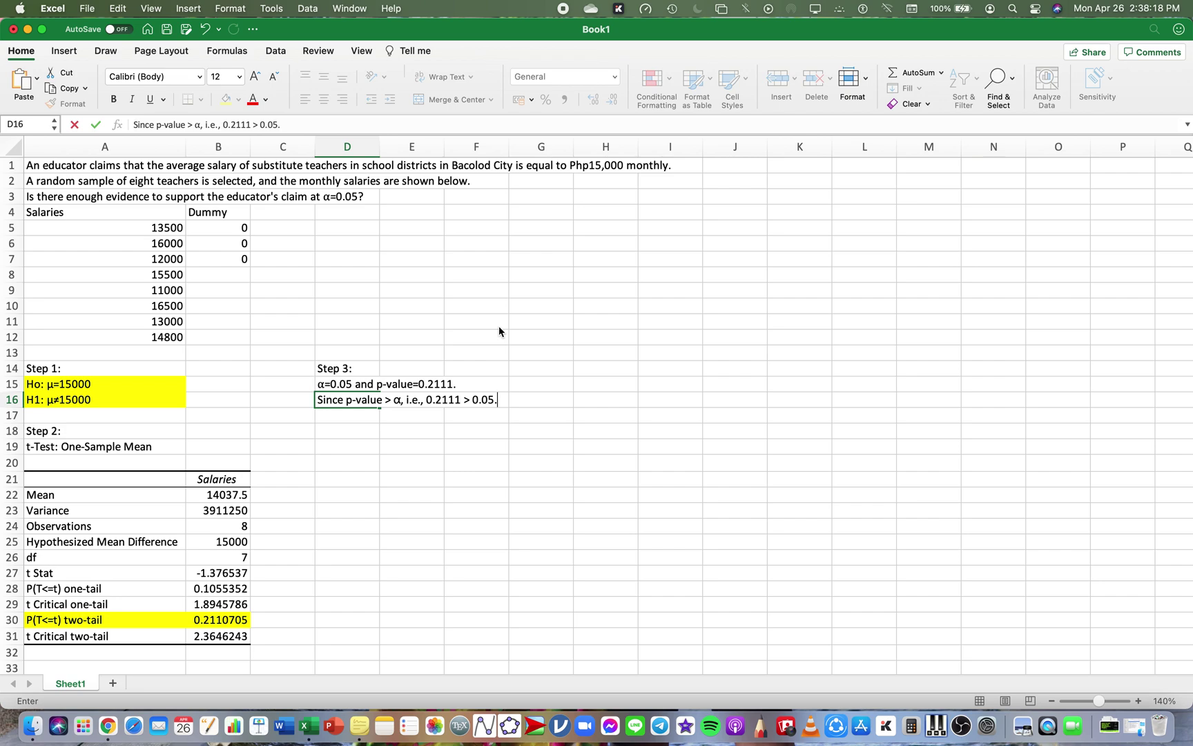
pyautogui.press('Return')
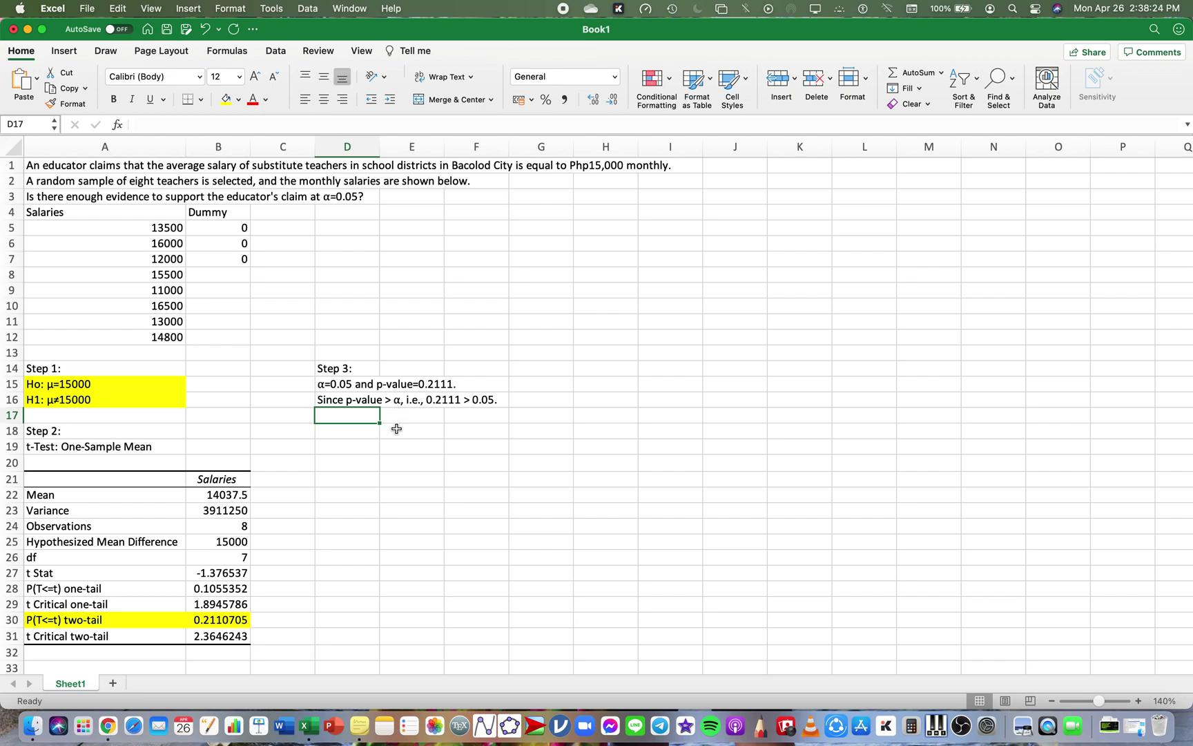
# - Enter the decision 'Therefore, we do NOT reject Ho.' in D17
pyautogui.write('Therefore')
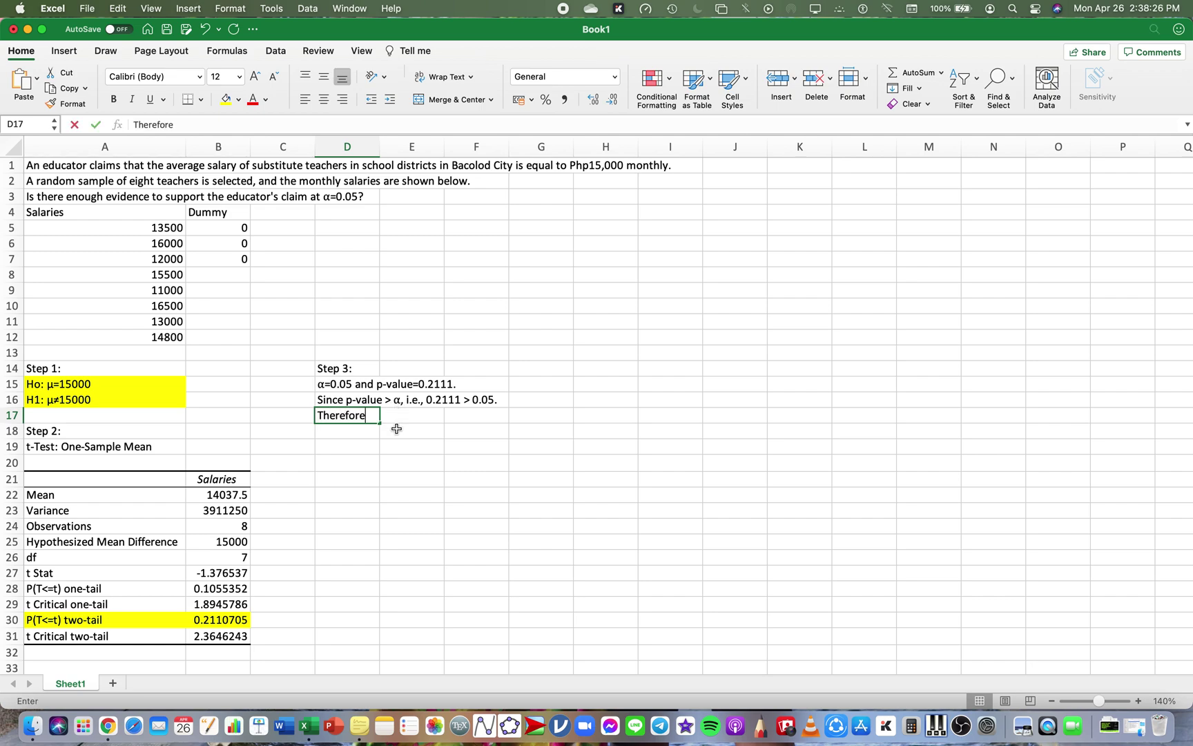
pyautogui.write(', we do ')
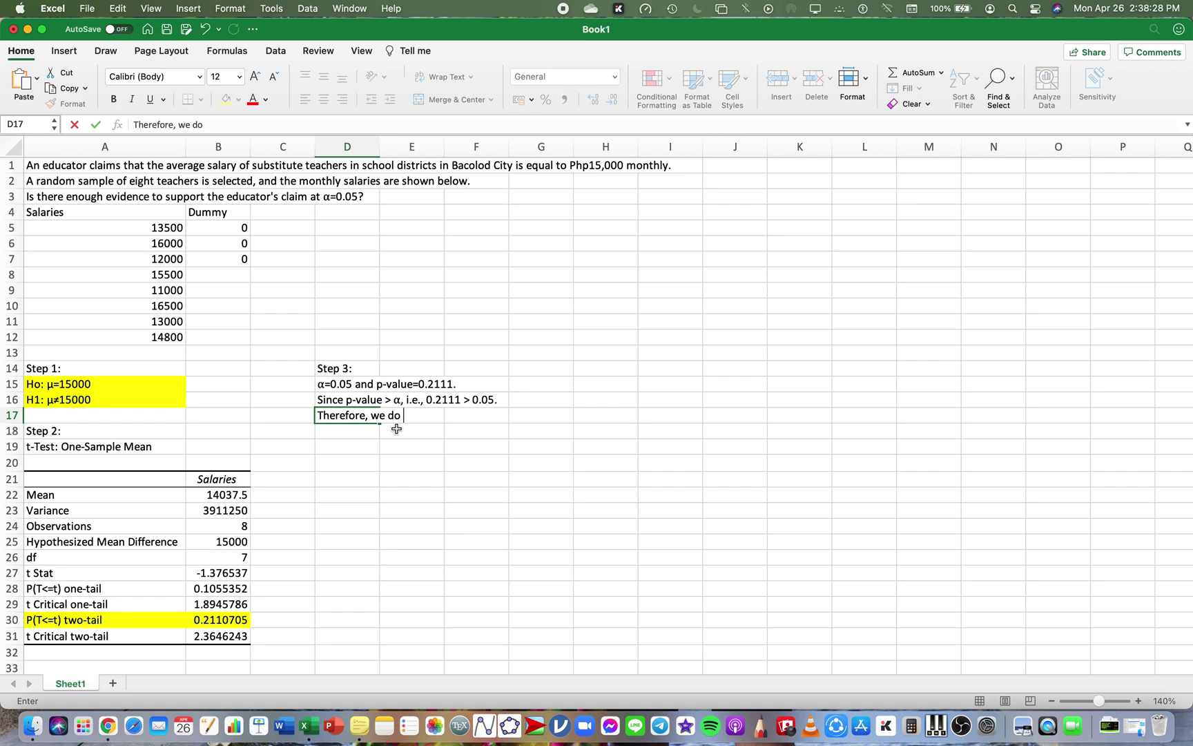
pyautogui.write('NOT reject Ho.')
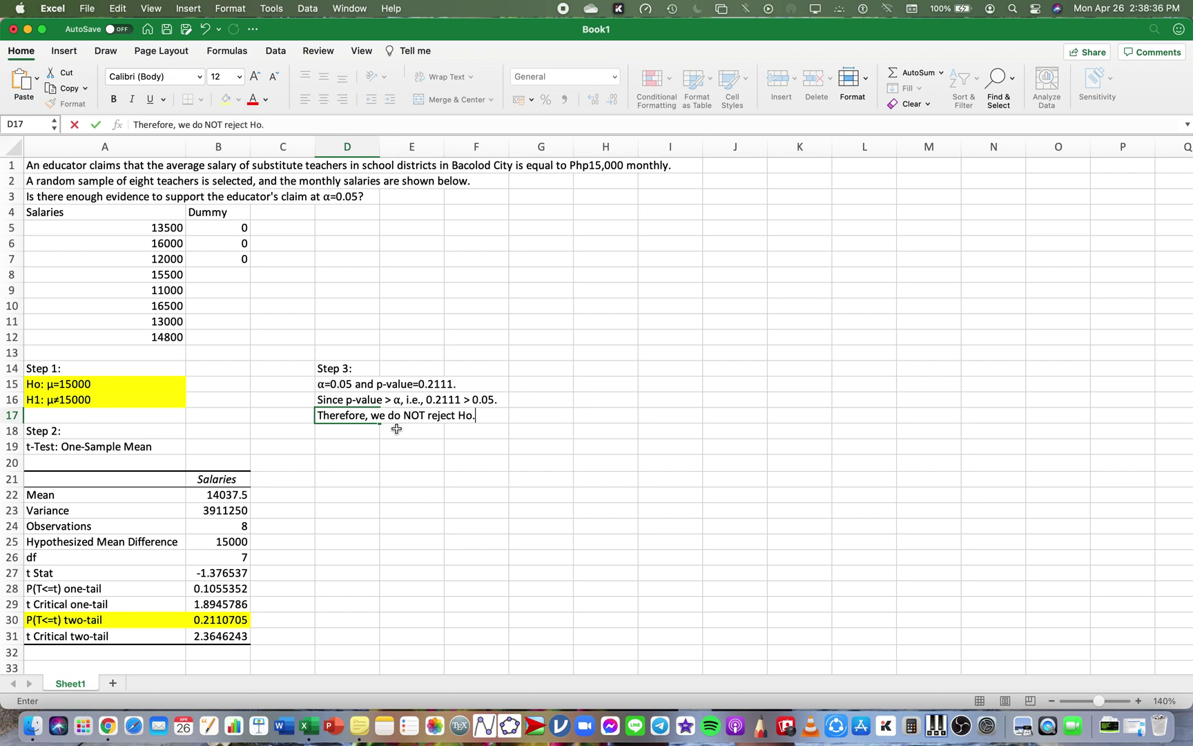
pyautogui.press('Return')
pyautogui.press('Return')
pyautogui.press('Return')
pyautogui.write('S')
pyautogui.press('BackSpace')
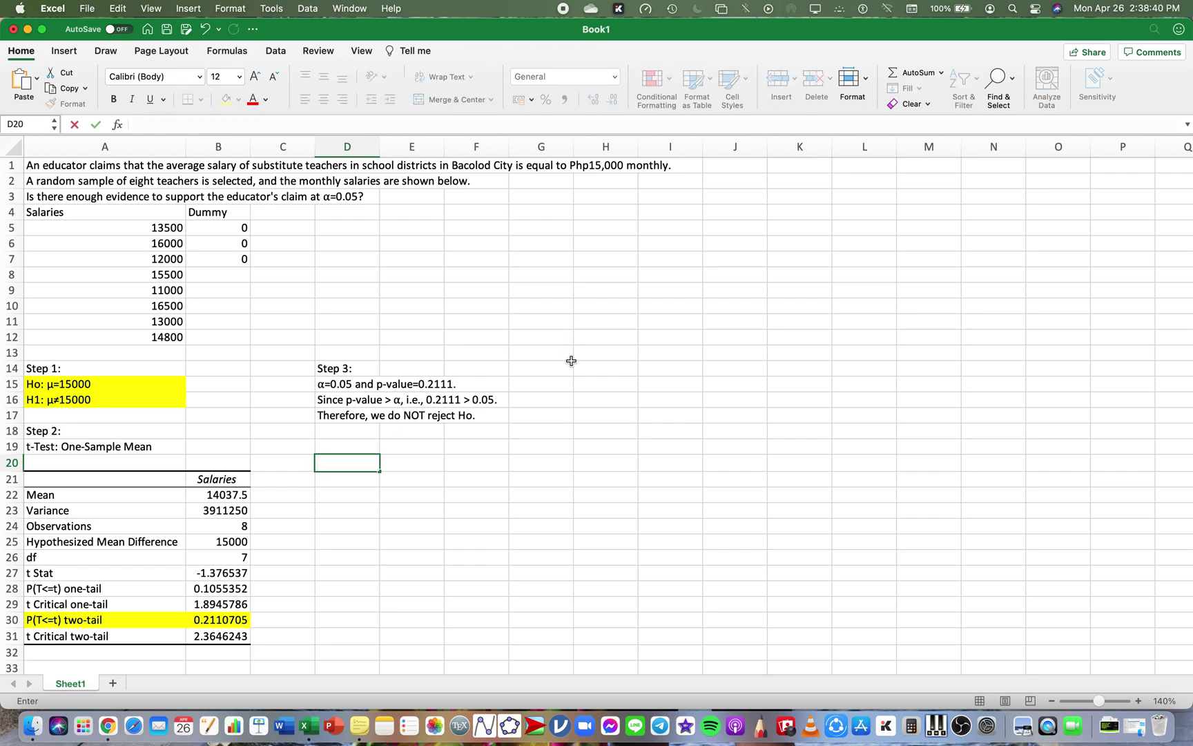
# - Enter the 'Step 4:' heading in D19
pyautogui.click(577, 364)
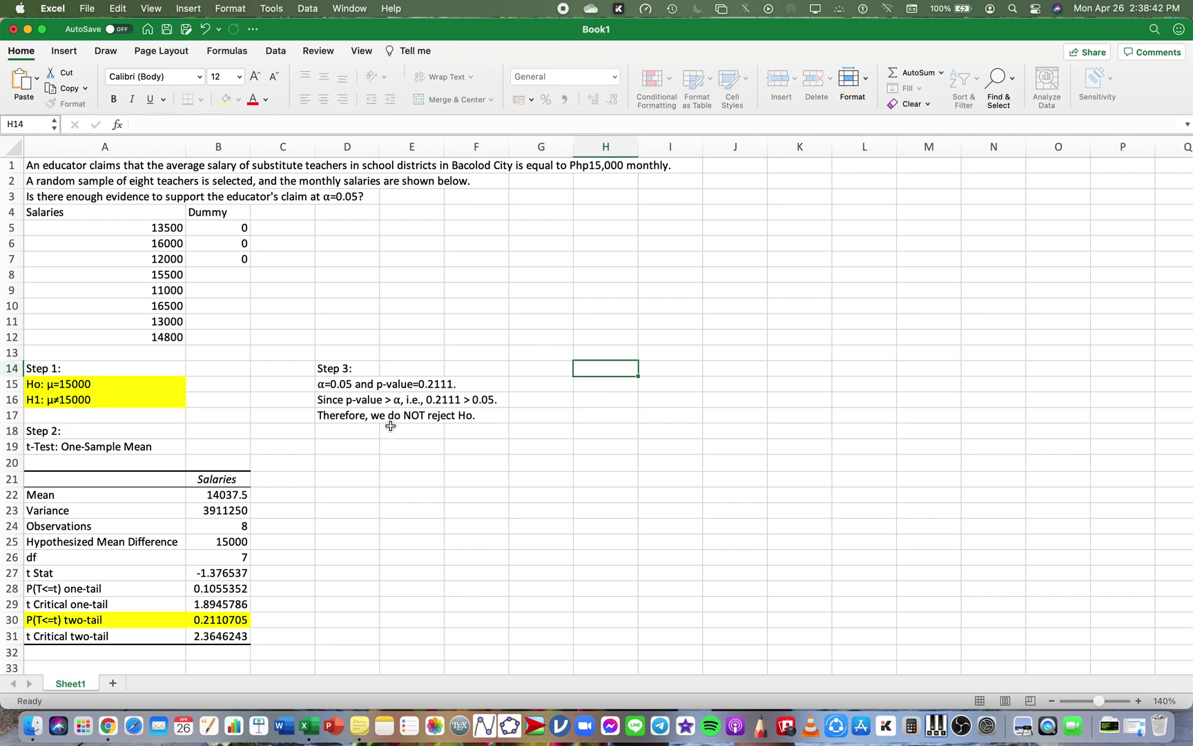
pyautogui.click(361, 445)
pyautogui.write('Step 4')
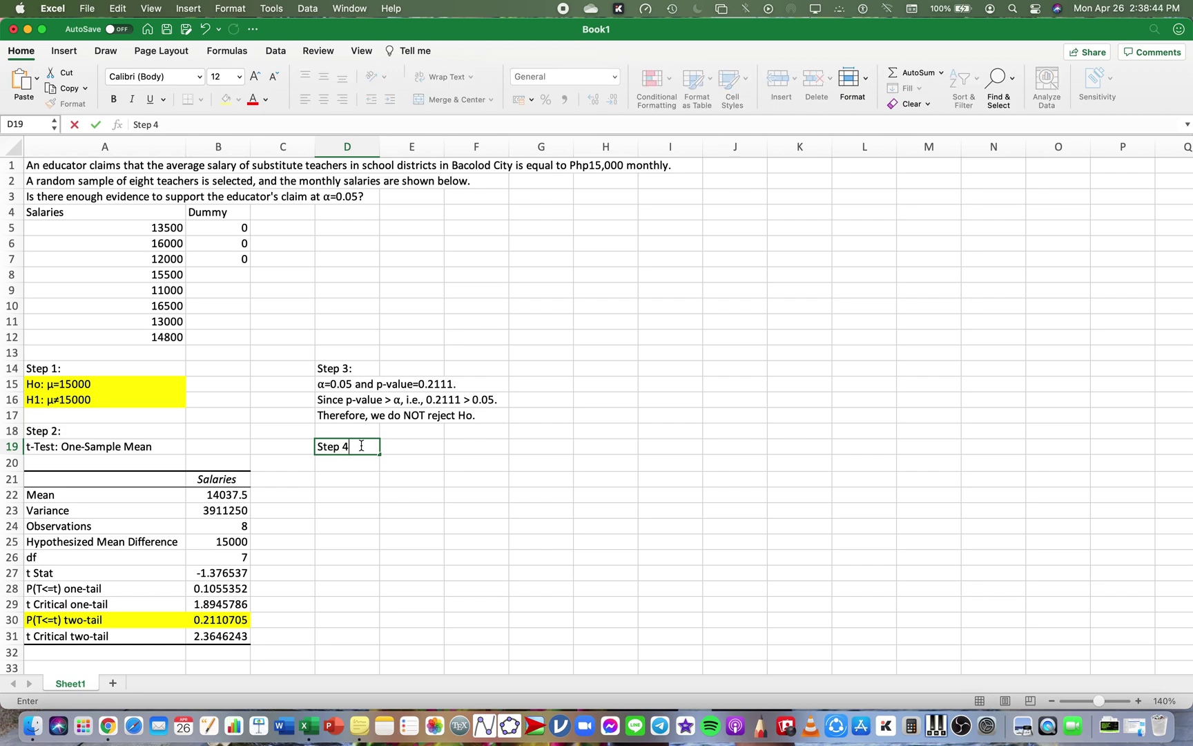
pyautogui.write(':')
pyautogui.press('Return')
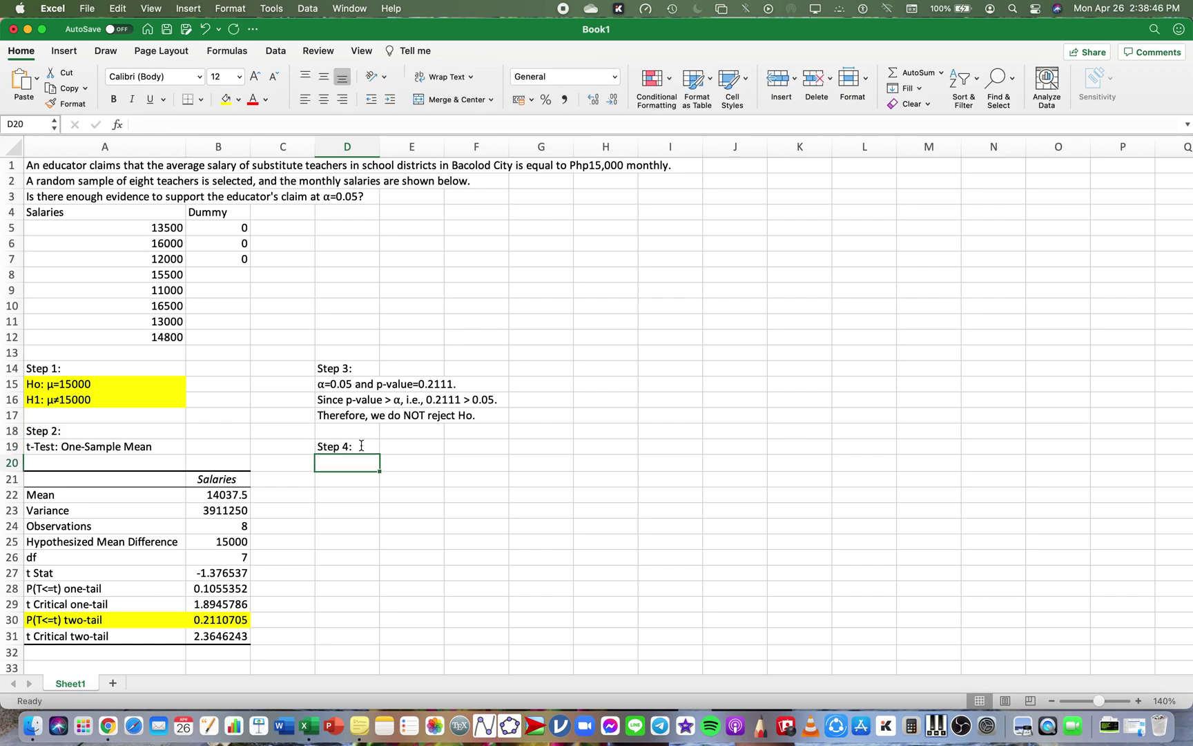
pyautogui.click(130, 382)
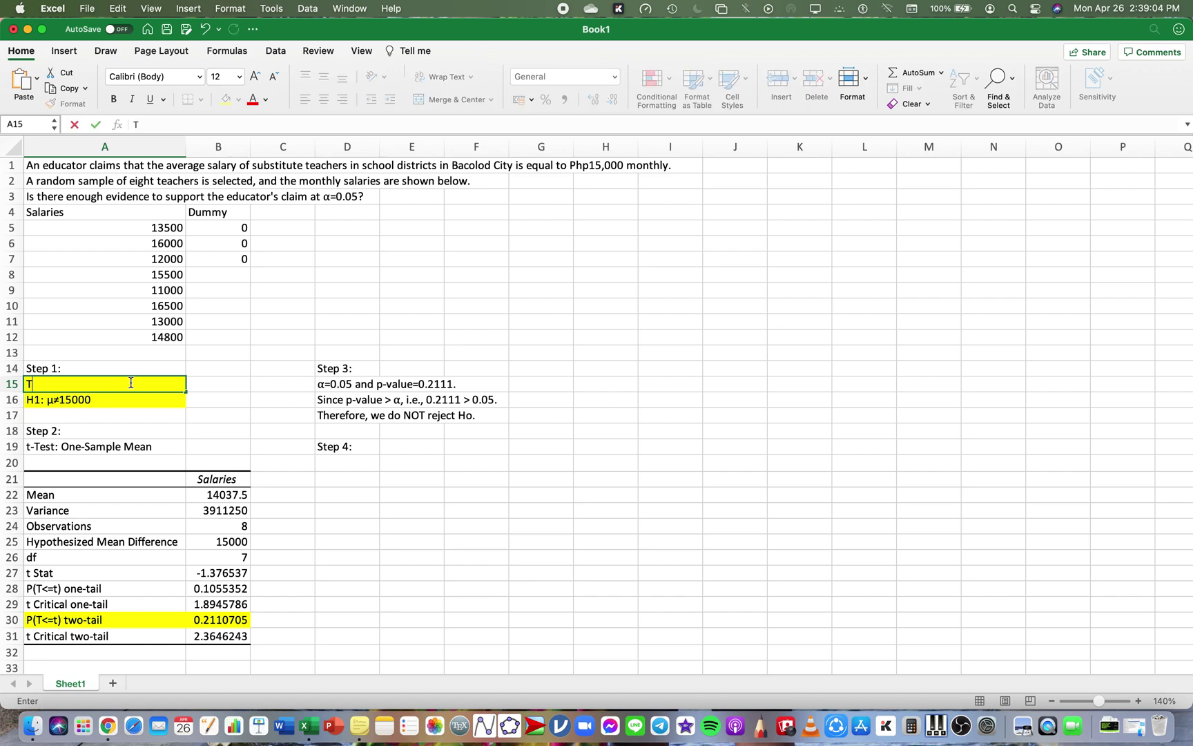
# - Write the two-line conclusion in D20:D21 supporting the educator's Php15,000 average monthly salary claim
pyautogui.click(333, 462)
pyautogui.write('There I')
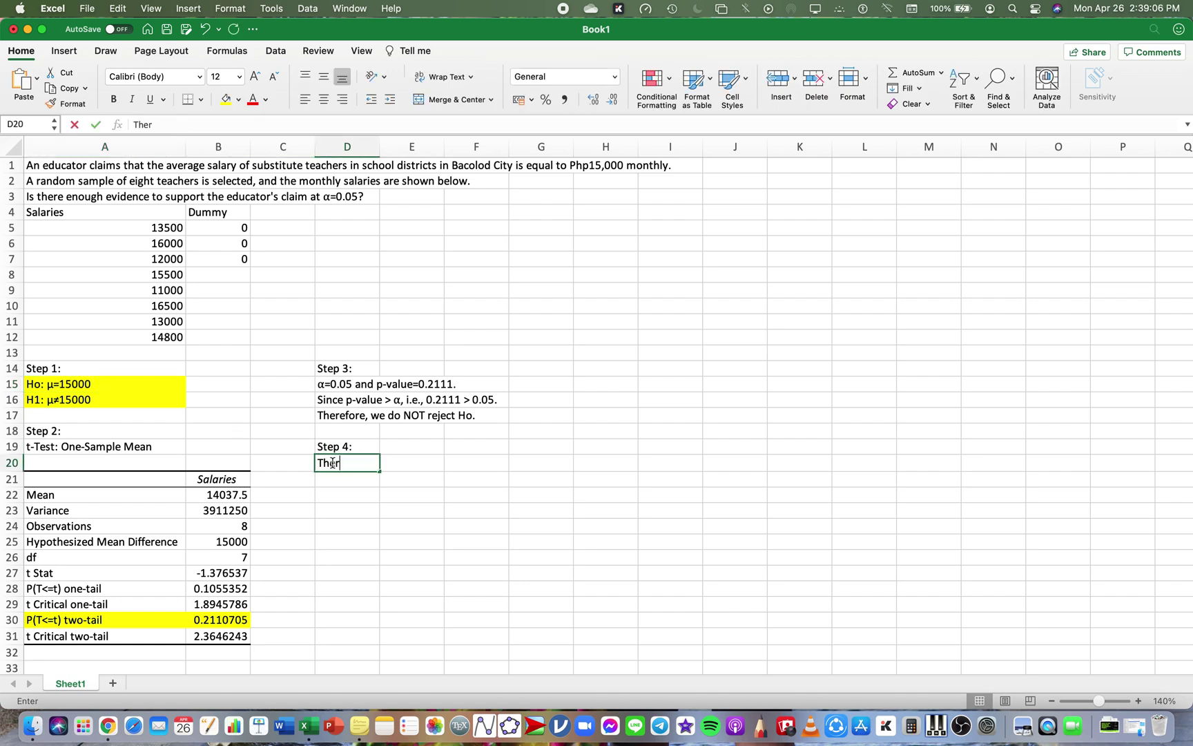
pyautogui.press('BackSpace')
pyautogui.press('BackSpace')
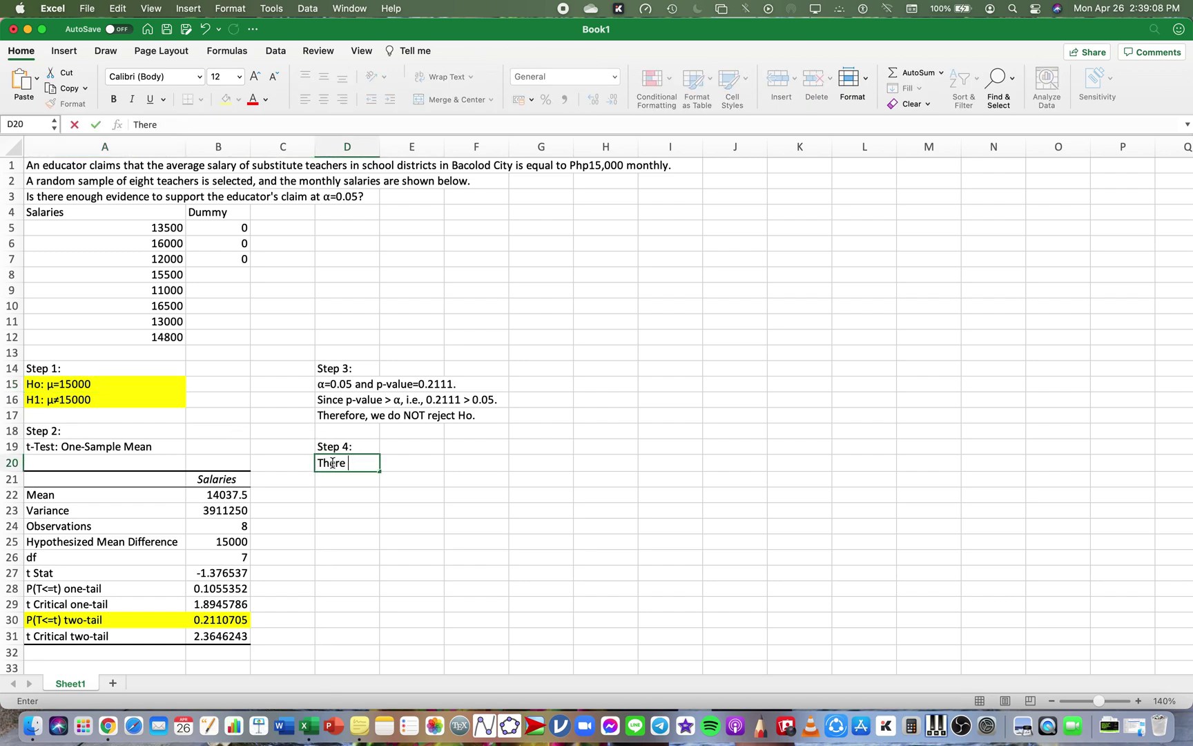
pyautogui.write('is enough evi')
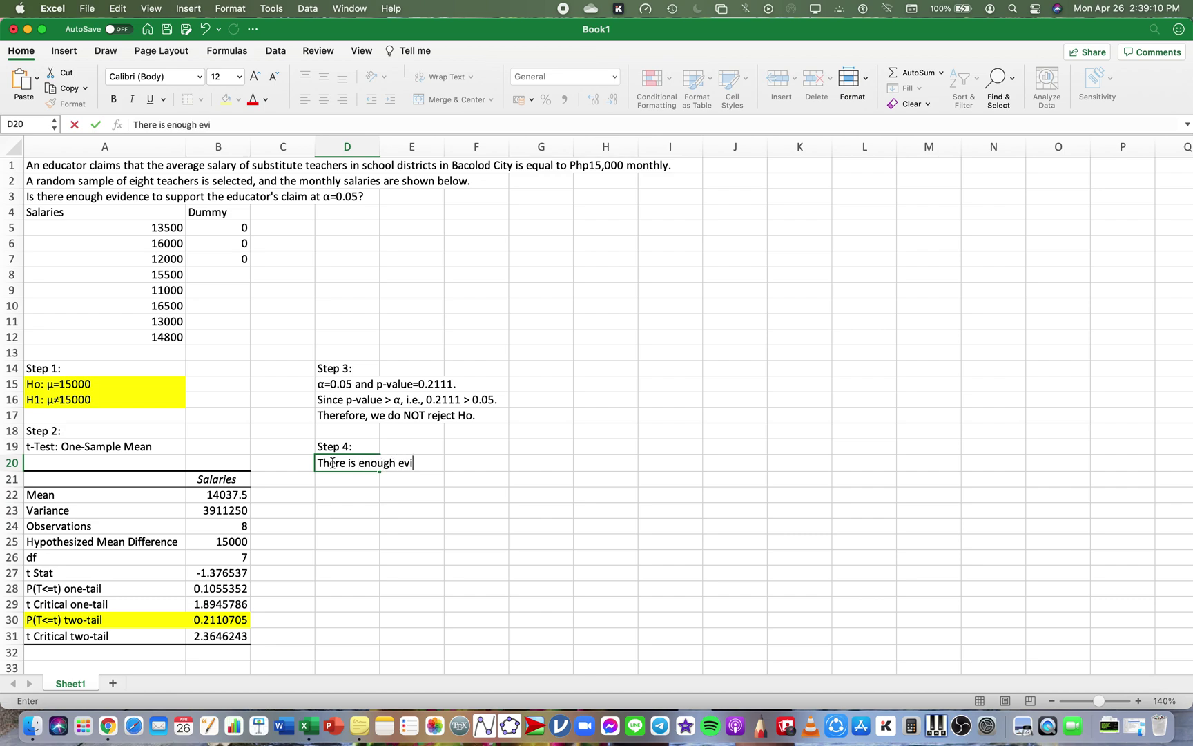
pyautogui.write('dence to support the ')
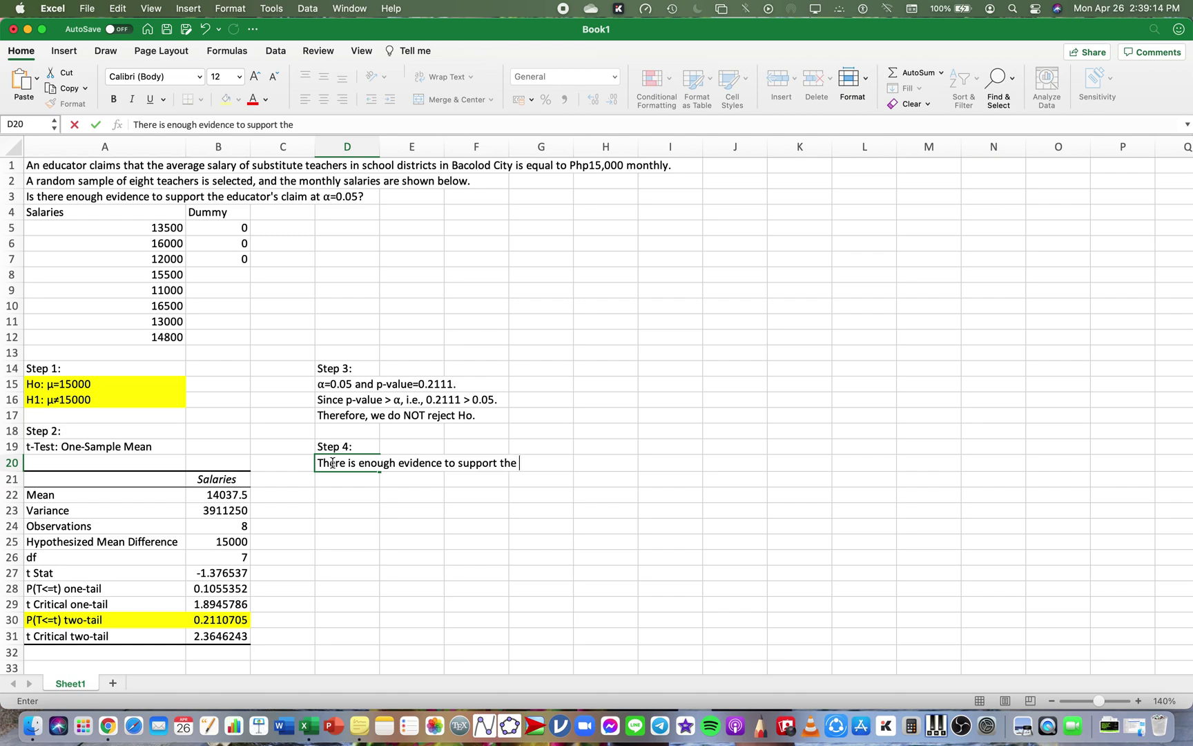
pyautogui.write("educator's claim that")
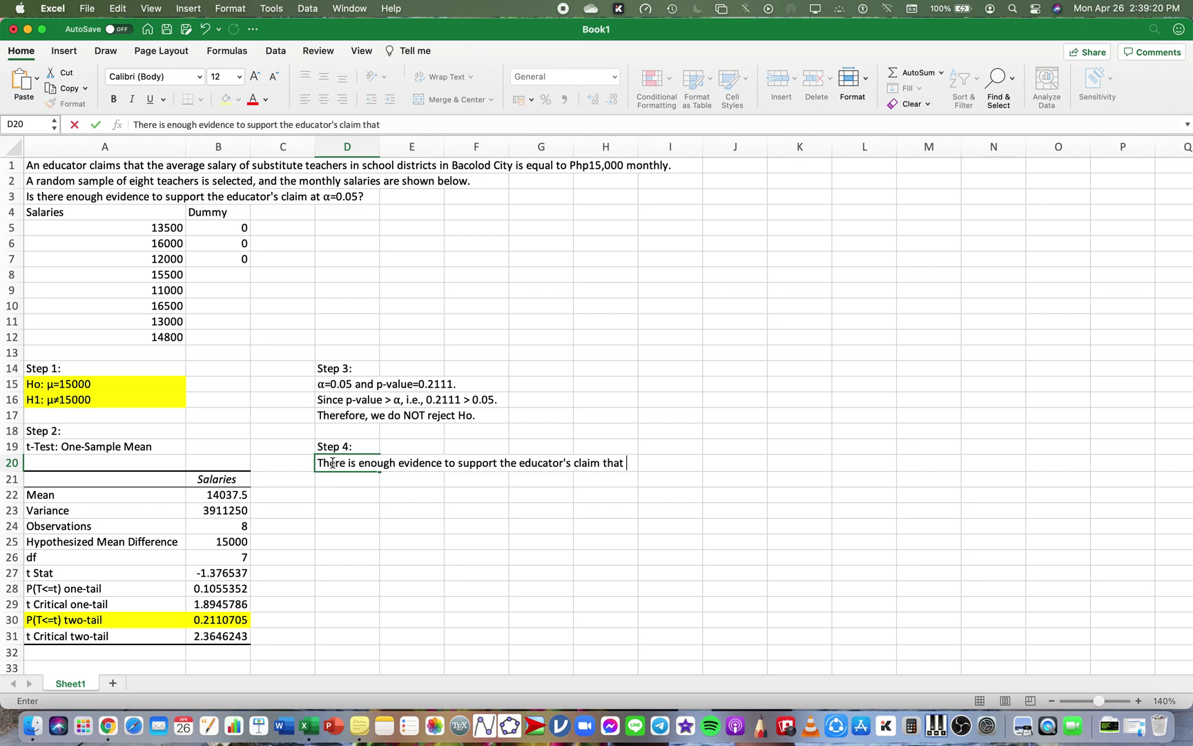
pyautogui.press('Return')
pyautogui.write('the ')
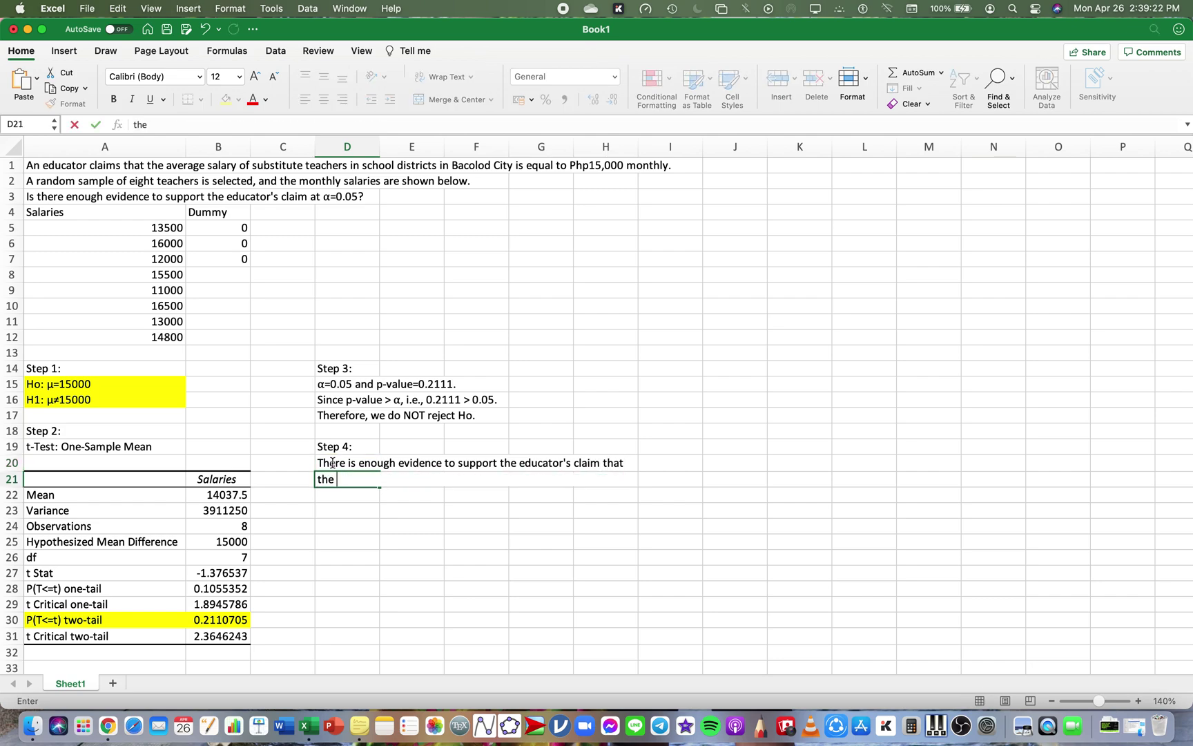
pyautogui.write('average  month')
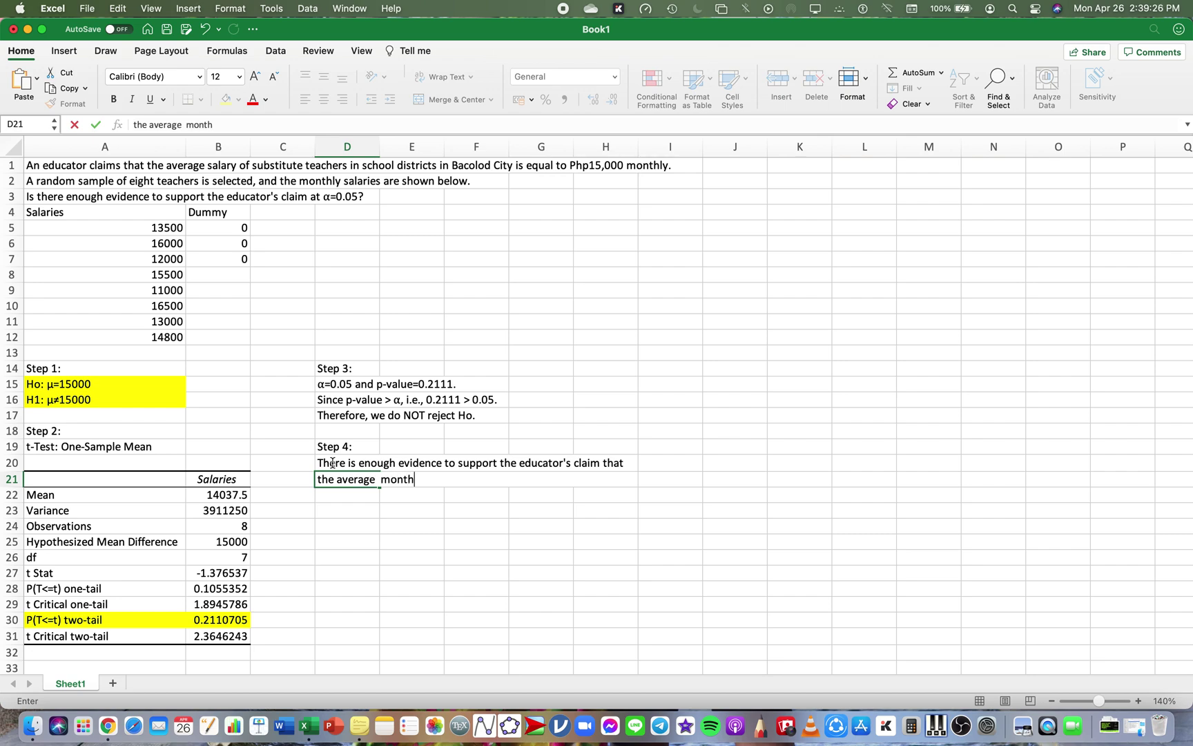
pyautogui.write('ly salary of substitu')
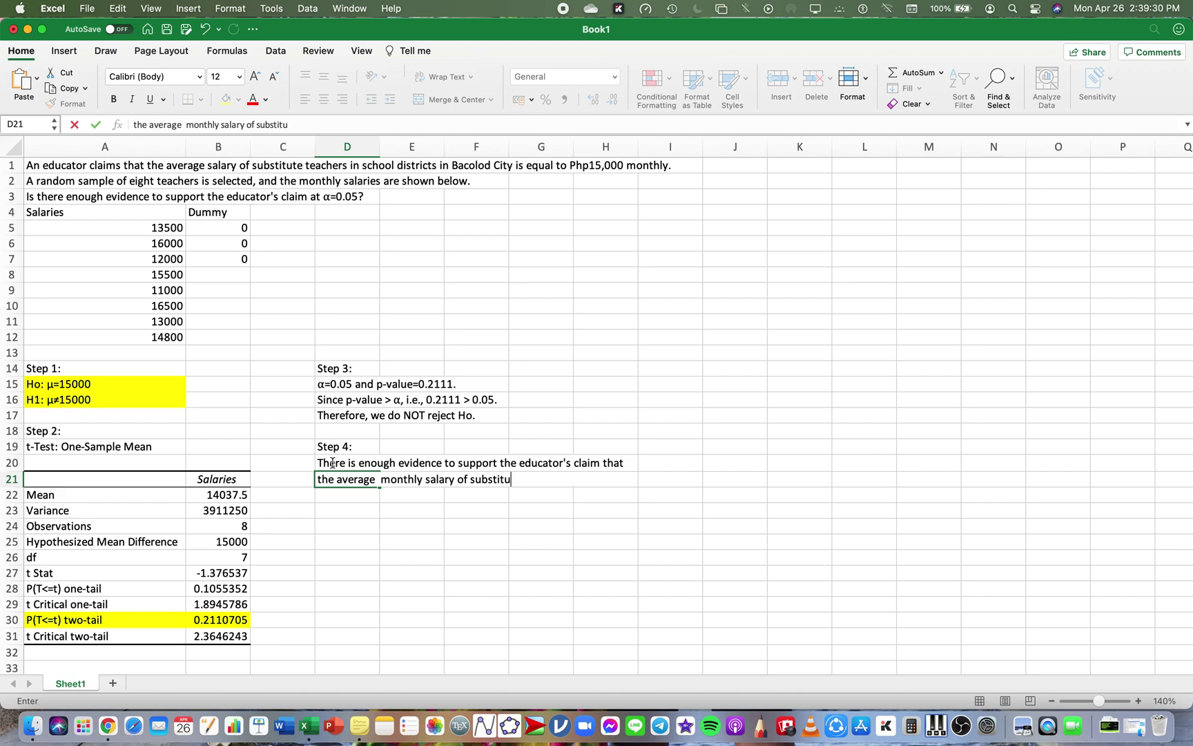
pyautogui.write('te teachers is Php15,000')
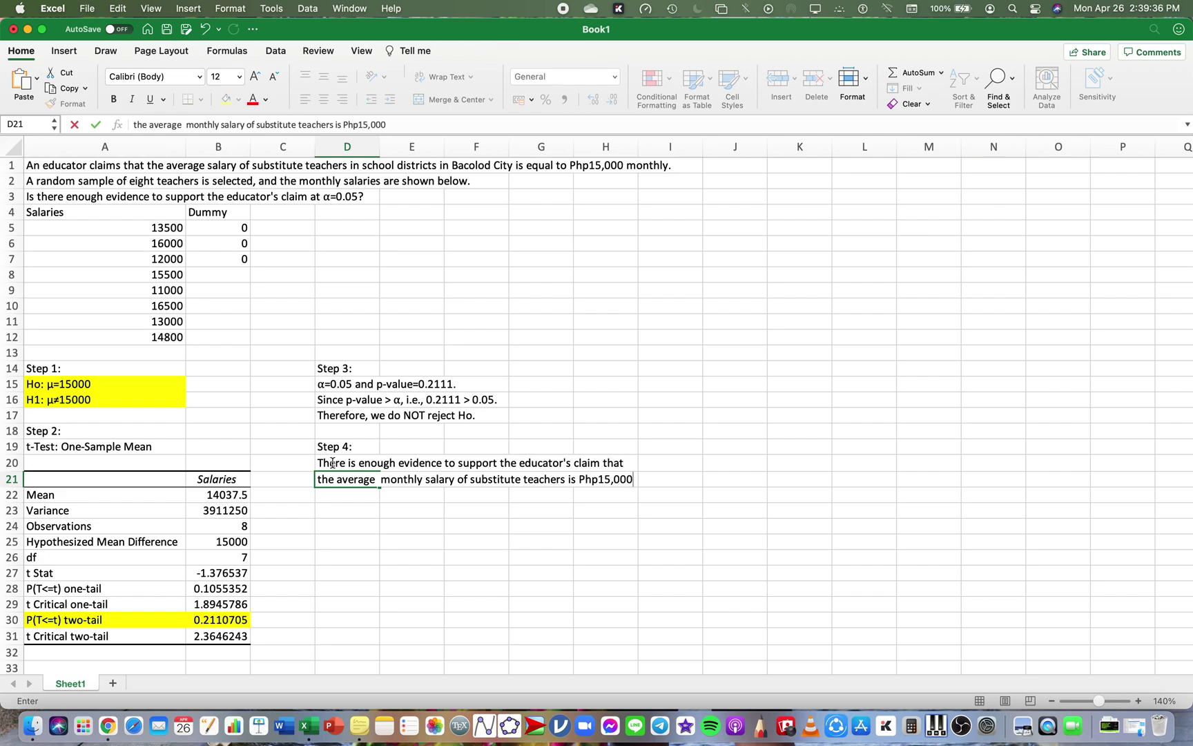
pyautogui.write('.')
pyautogui.press('Return')
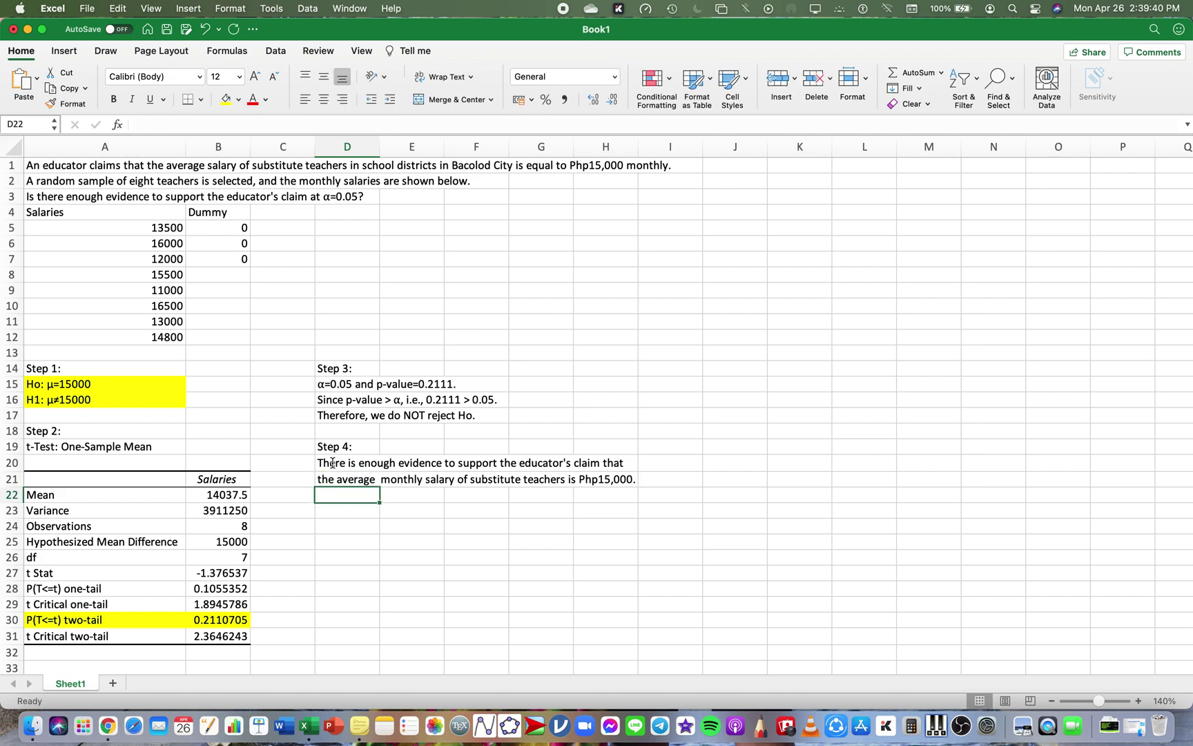
# - Fill the Step 3 block D15:F17 and the Step 4 conclusion D20:H21 with yellow
pyautogui.moveTo(324, 384); pyautogui.dragTo(462, 414)
pyautogui.click(226, 98)
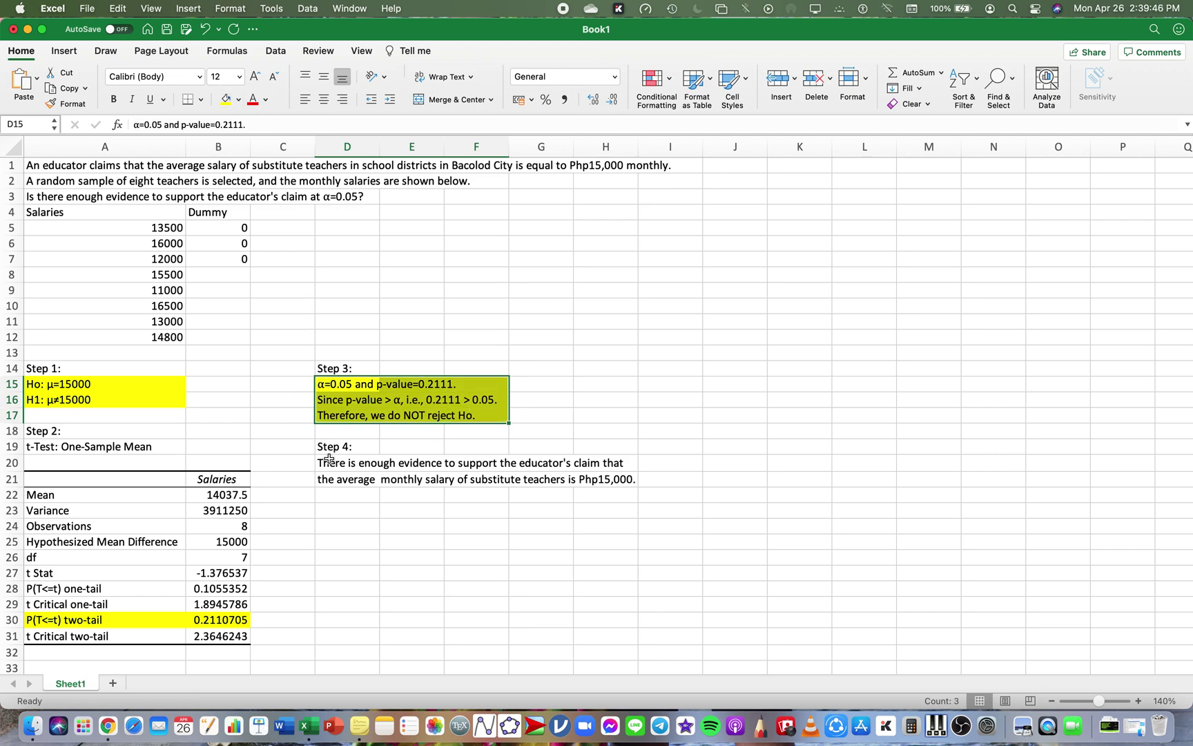
pyautogui.moveTo(328, 459); pyautogui.dragTo(613, 479)
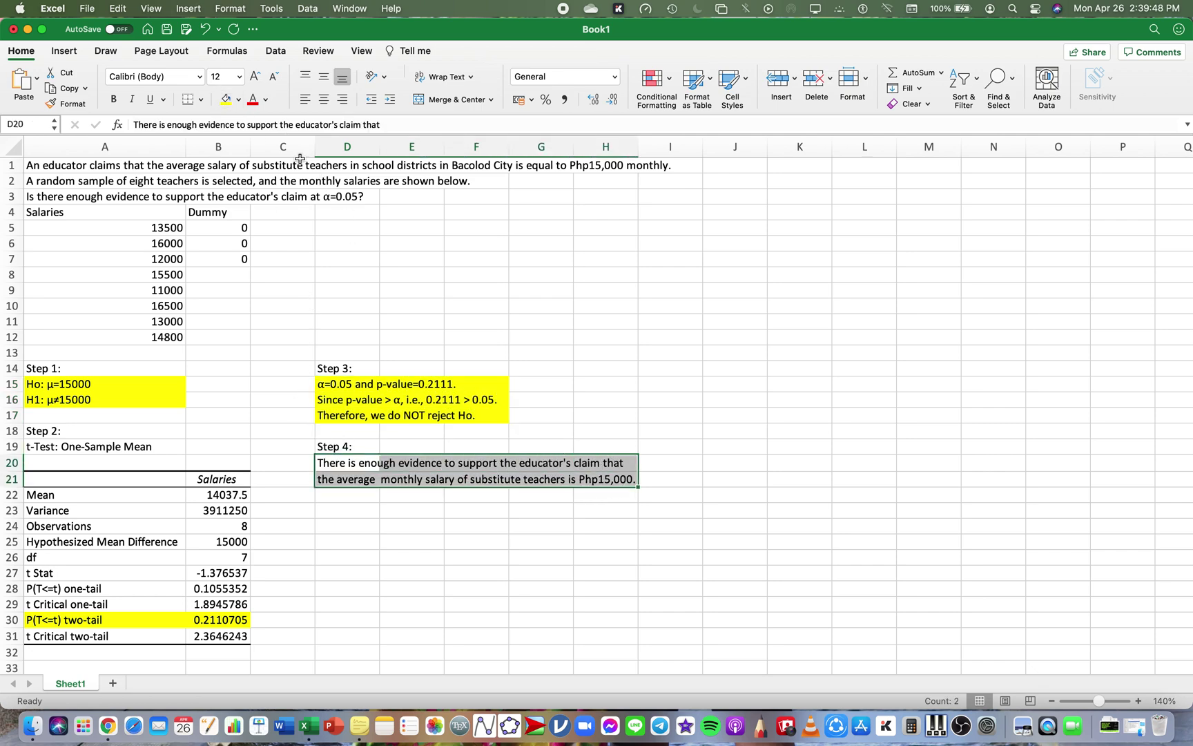
pyautogui.click(226, 100)
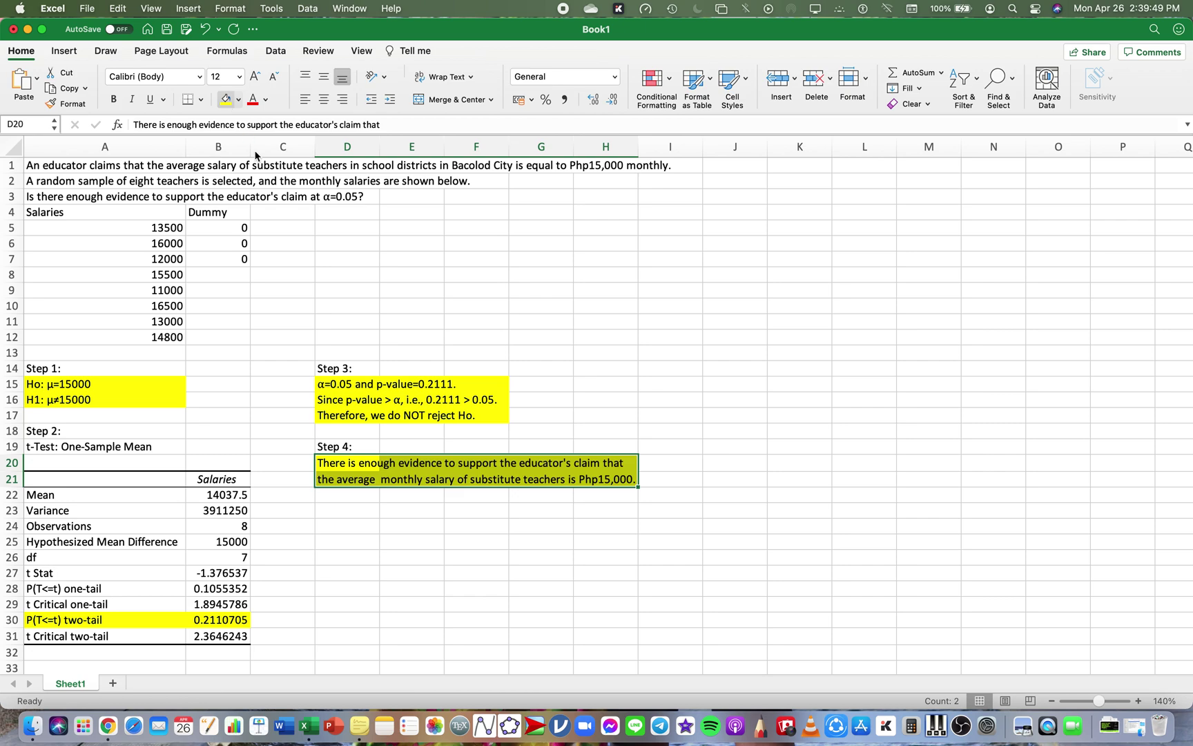
pyautogui.click(98, 166)
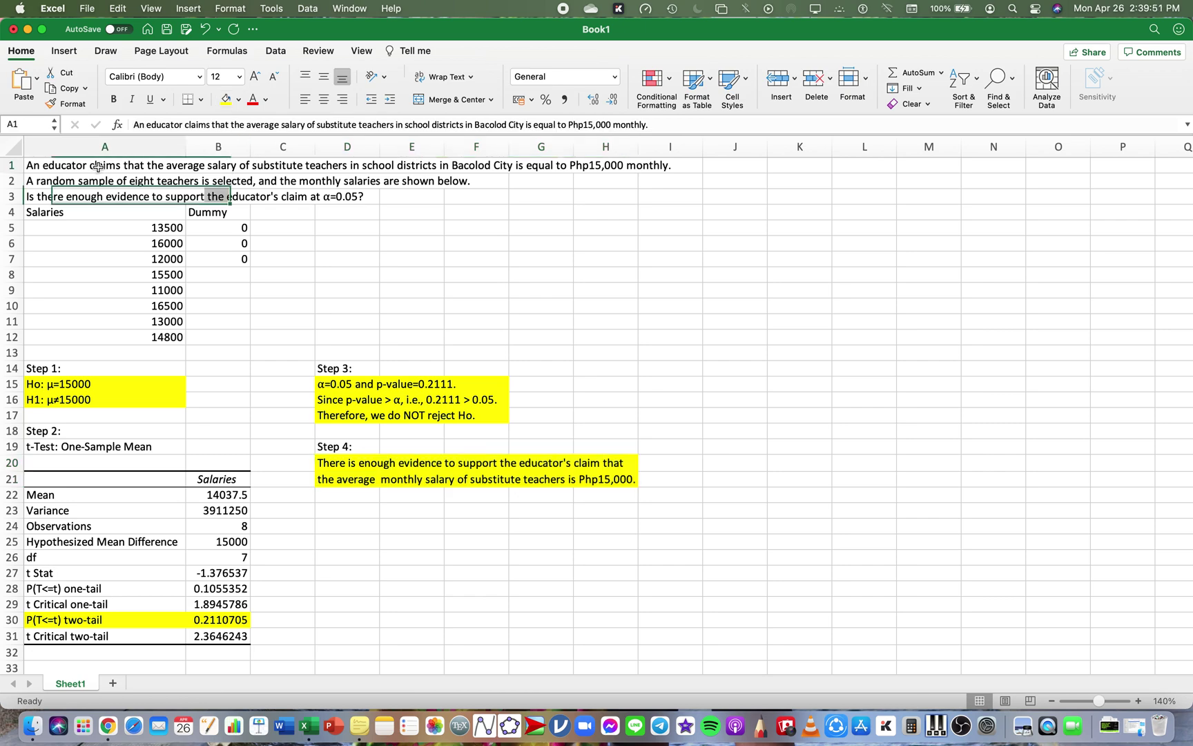
pyautogui.click(614, 172)
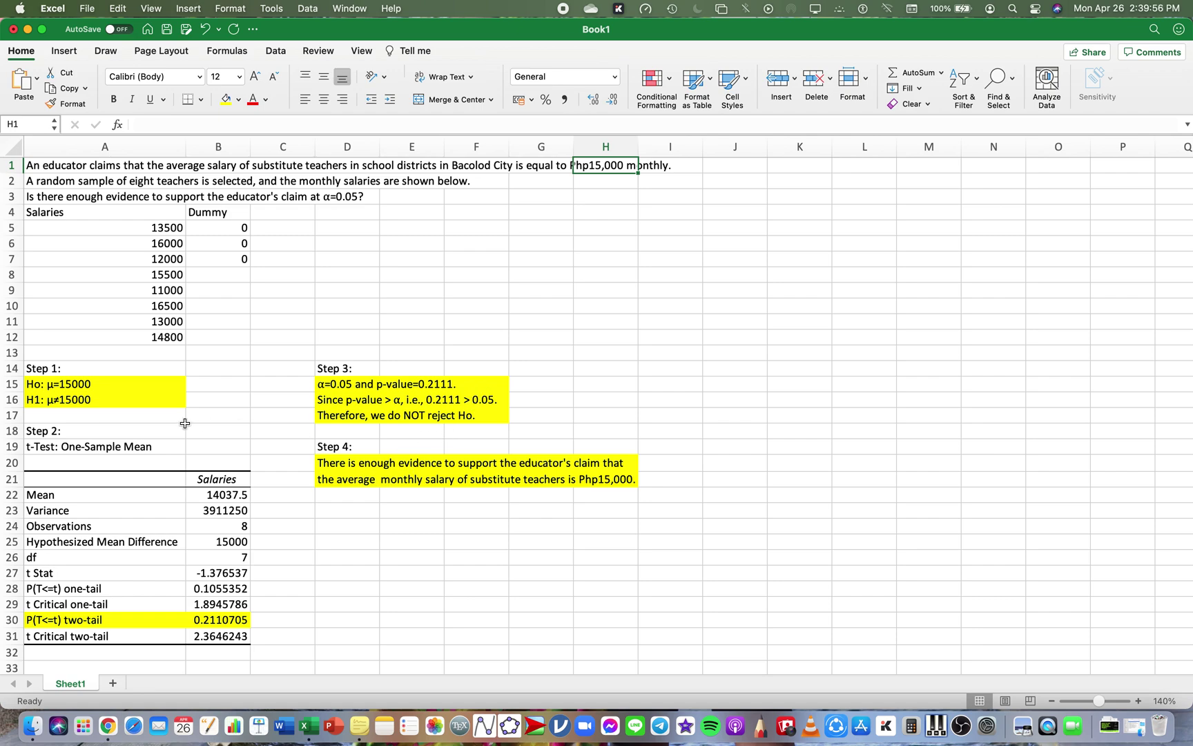
pyautogui.click(94, 384)
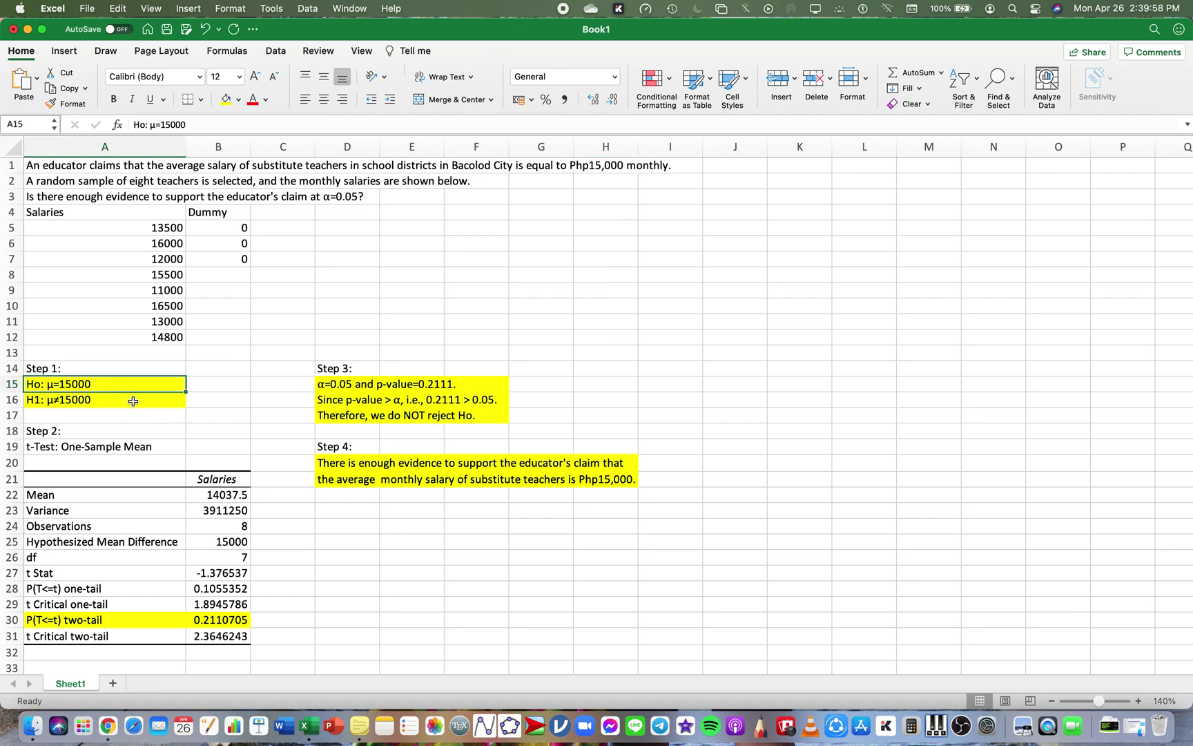